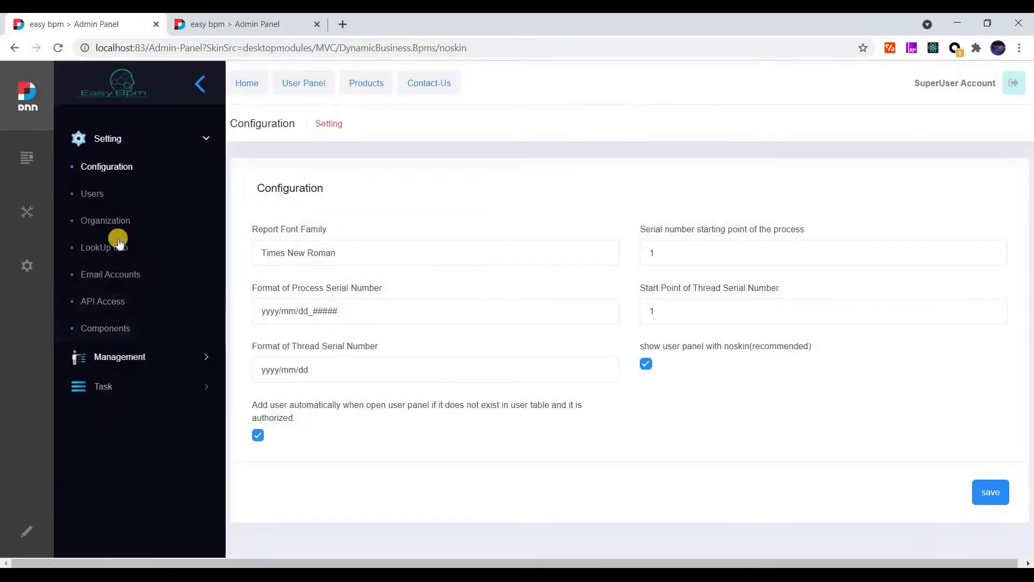
Create a new entity in the Entity list with ContactUS as both display name and name.
left_click(119, 357)
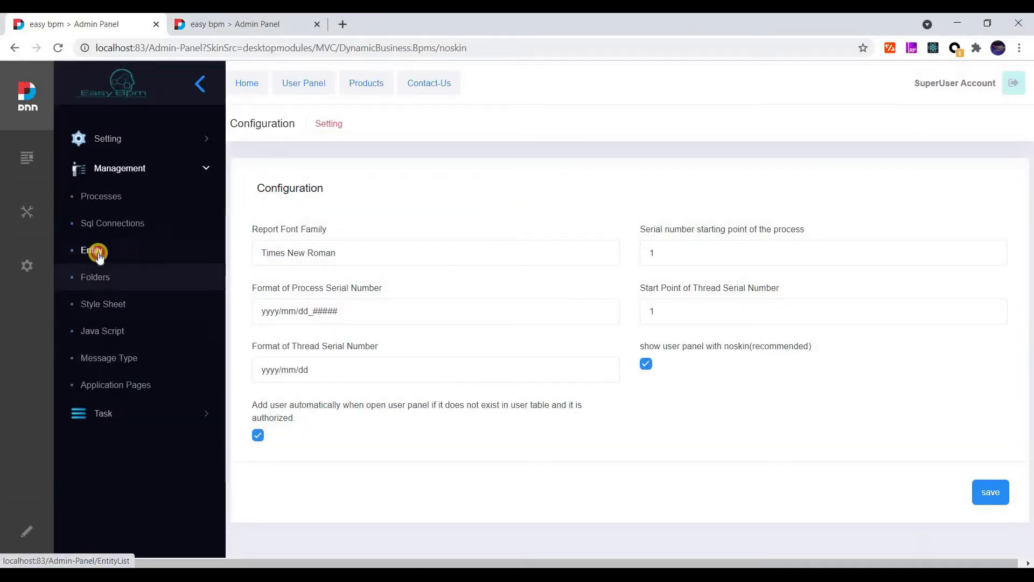
left_click(93, 250)
left_click(960, 193)
left_click(288, 185)
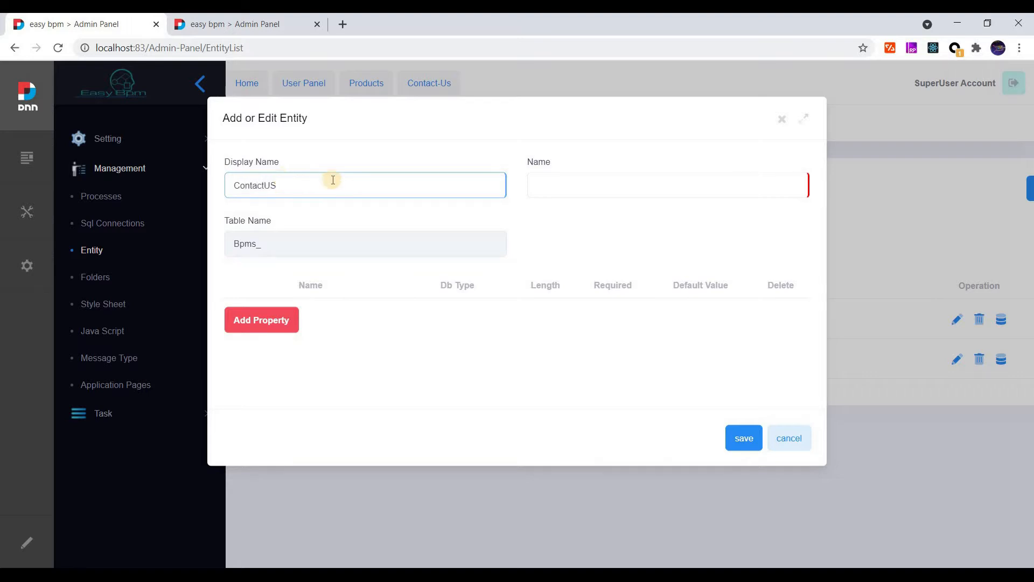
left_click(558, 185)
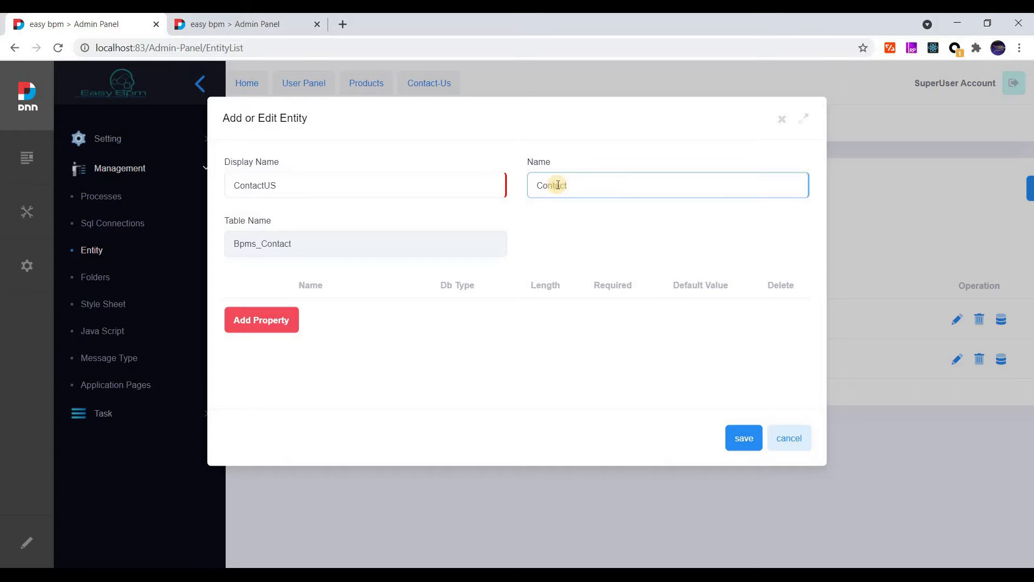
Add a required property called Name to the entity, of type String with length 250.
left_click(283, 320)
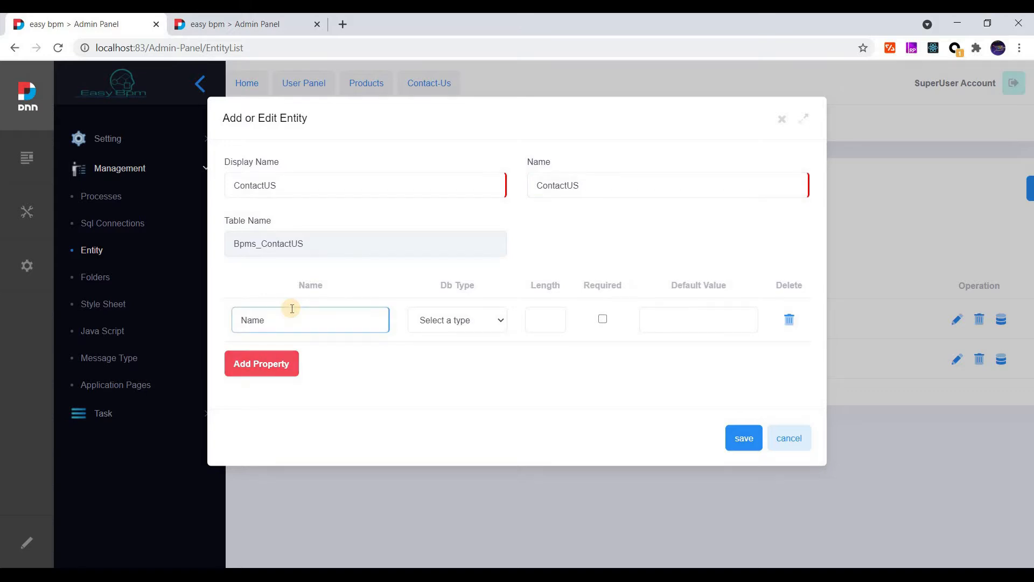
left_click(470, 321)
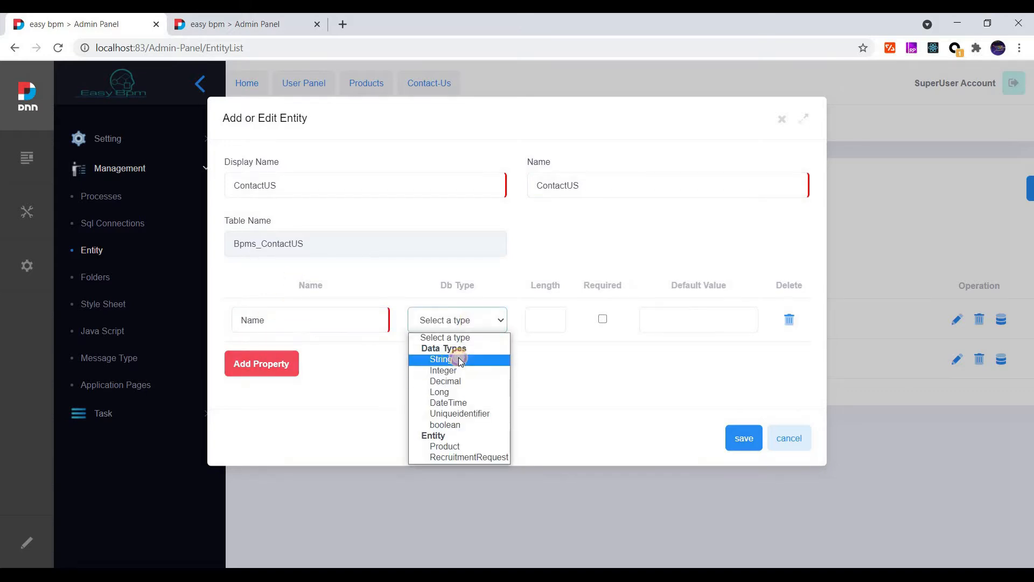
left_click(458, 359)
left_click(526, 318)
type("250")
left_click(603, 318)
Add a required Email property to the entity, of type String with length 200.
left_click(246, 373)
scroll(293, 321, "down", 1)
left_click(293, 324)
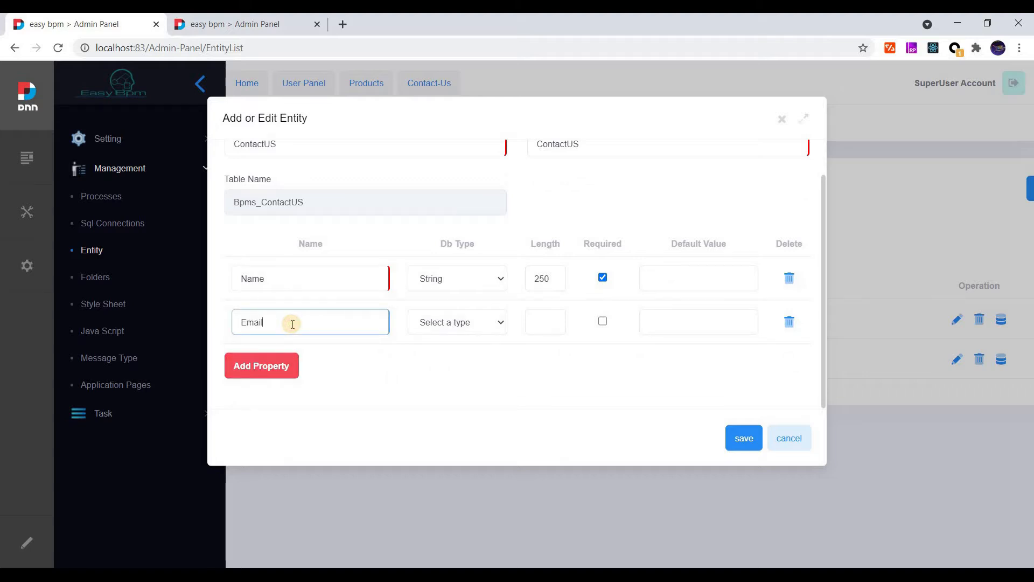
type("Email")
left_click(438, 317)
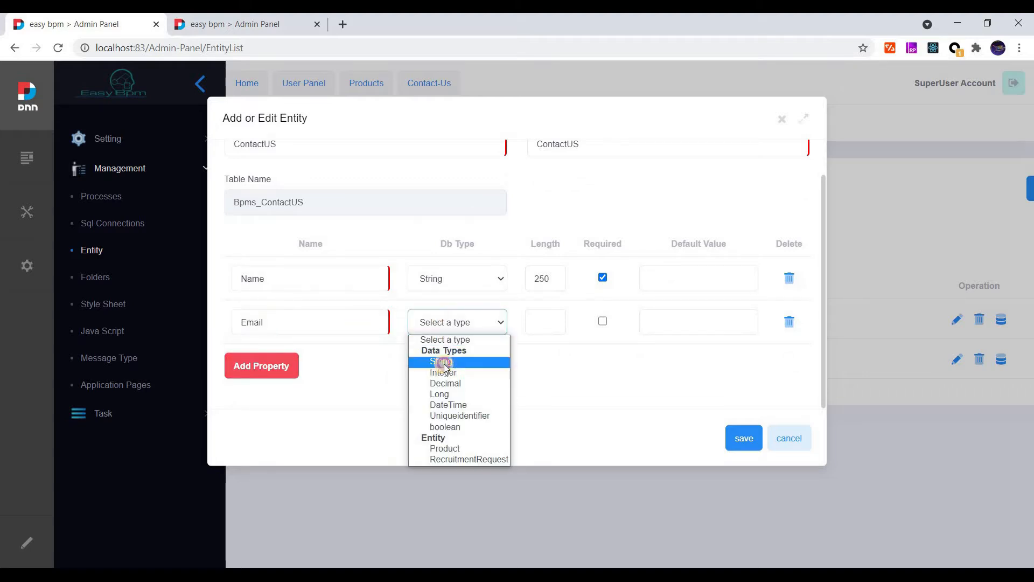
key("Return")
left_click(559, 320)
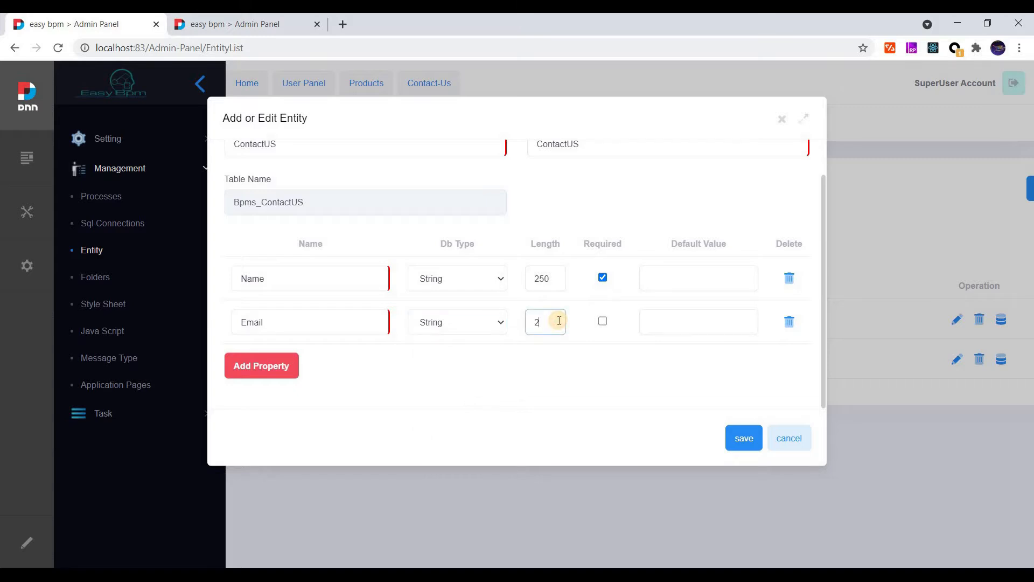
left_click(597, 319)
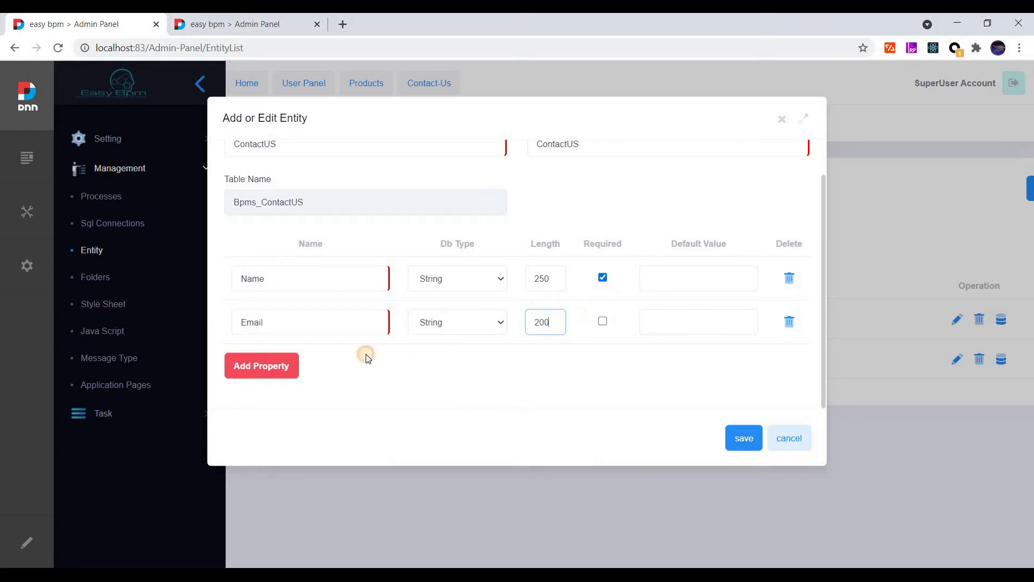
Add a Subject property to the entity, of type String with length 1000.
left_click(260, 364)
left_click(280, 366)
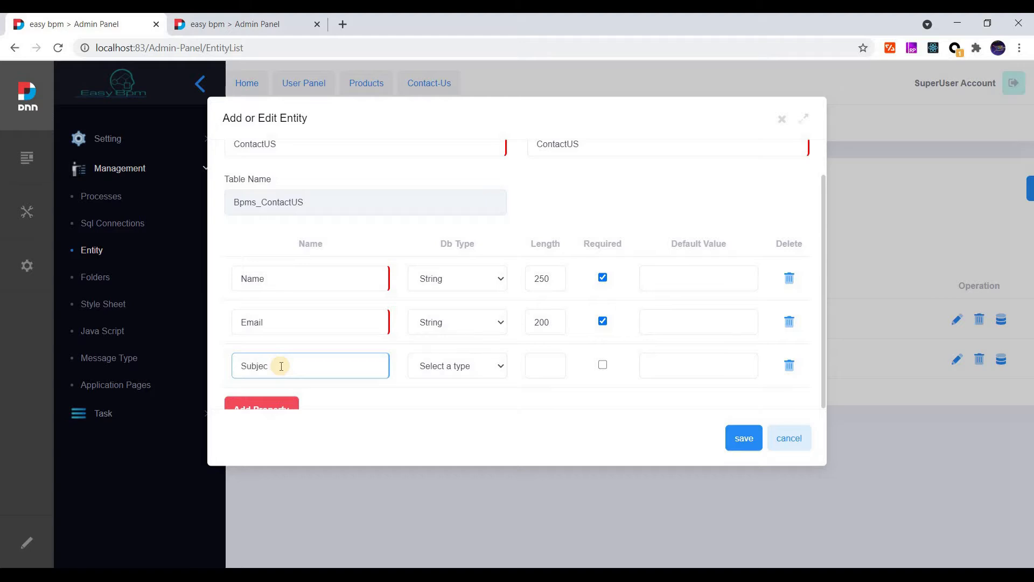
type("t")
left_click(456, 369)
key("Return")
left_click(544, 368)
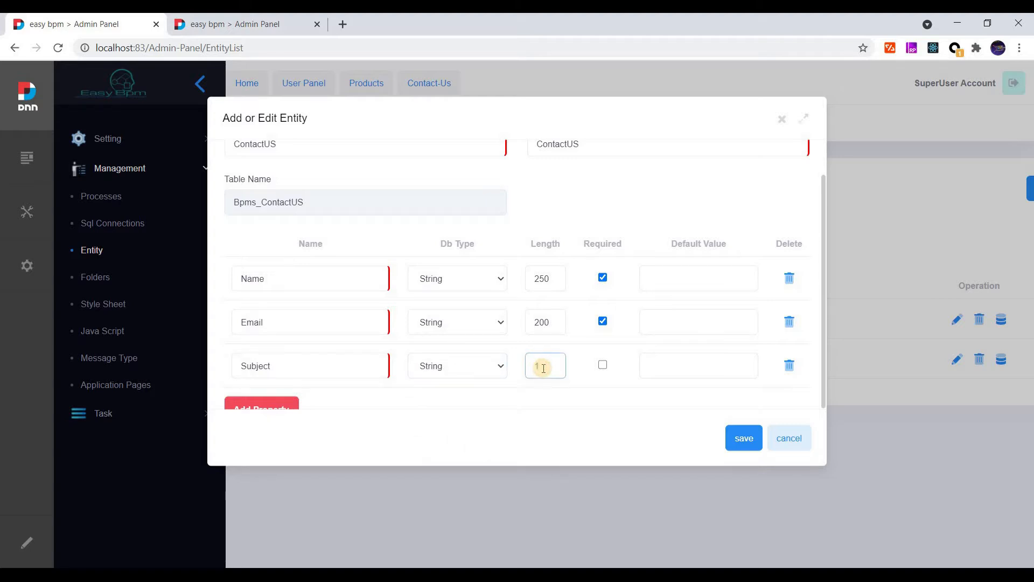
type("1000")
Add a Message property of type String without a length and save the entity.
left_click(277, 405)
scroll(295, 311, "down", 2)
left_click(295, 322)
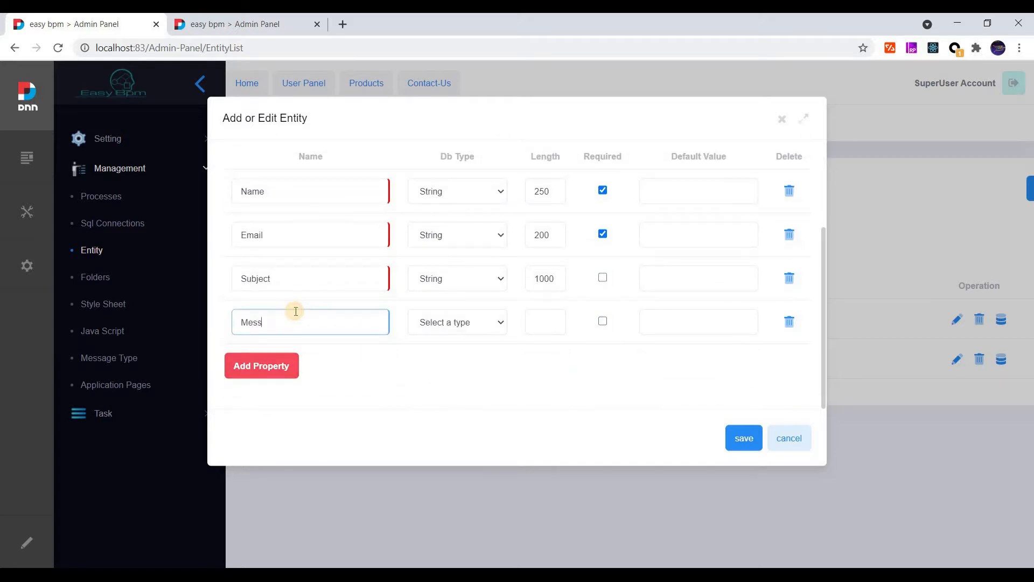
left_click(448, 326)
left_click(442, 361)
left_click(540, 323)
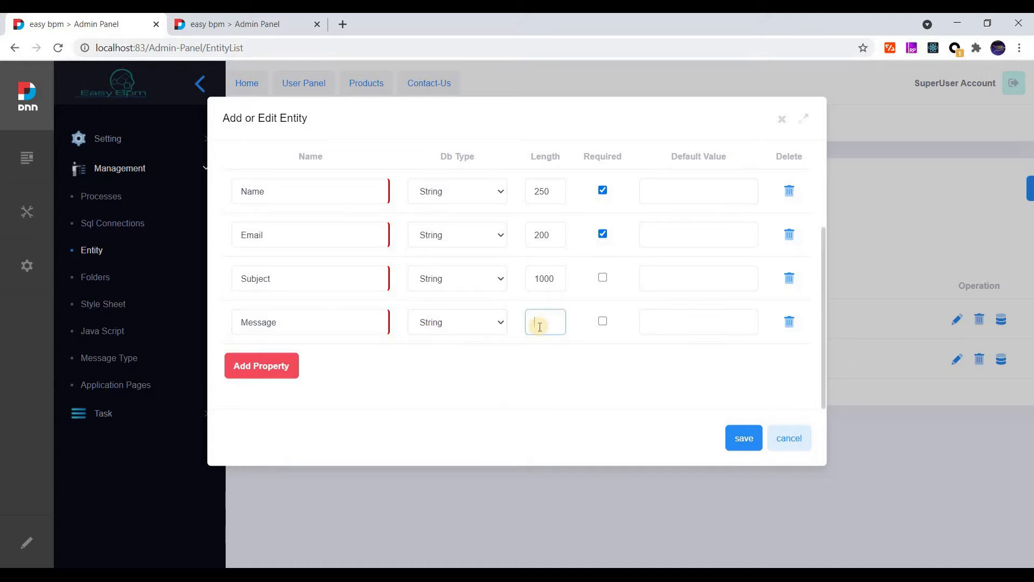
scroll(706, 372, "up", 3)
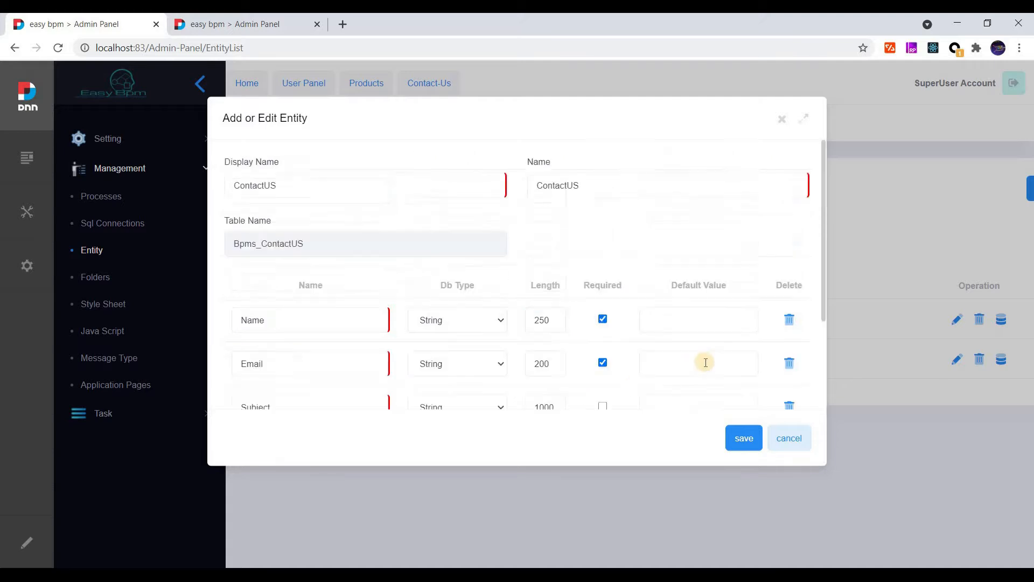
left_click(738, 436)
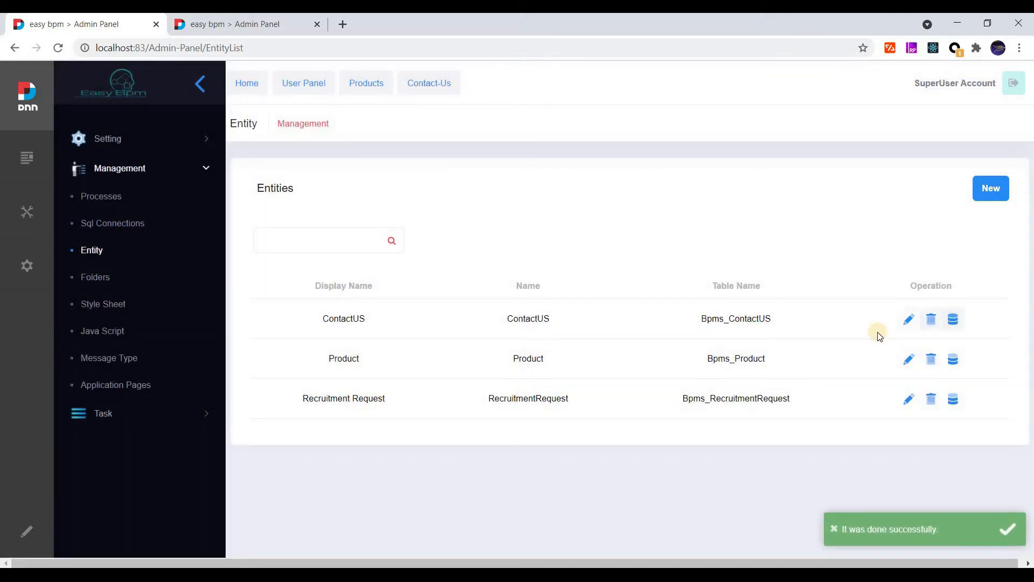
View the SQL query and table columns of the ContactUS entity, then close the query window.
left_click(942, 325)
left_click_drag(394, 186, 324, 182)
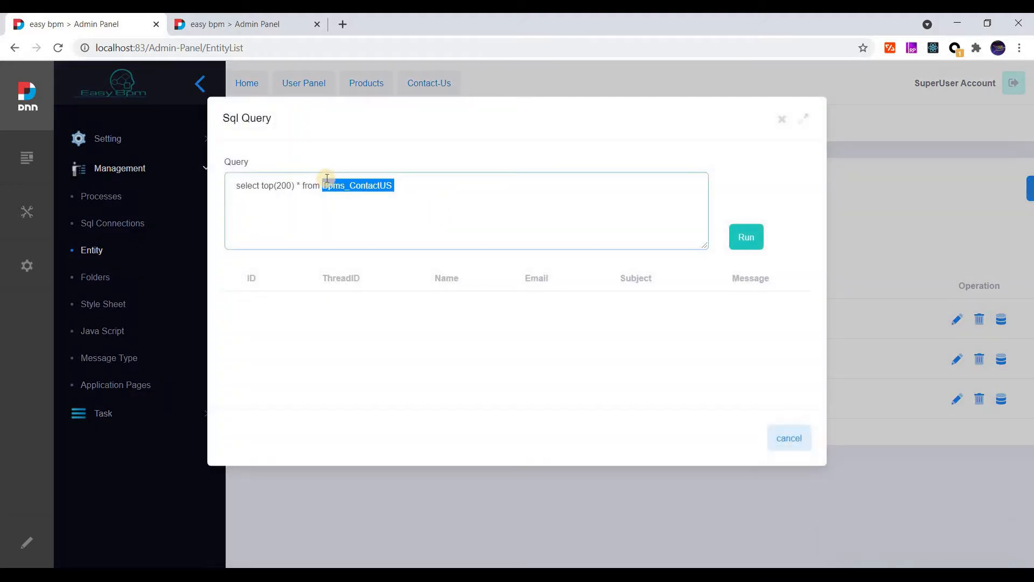
left_click(360, 187)
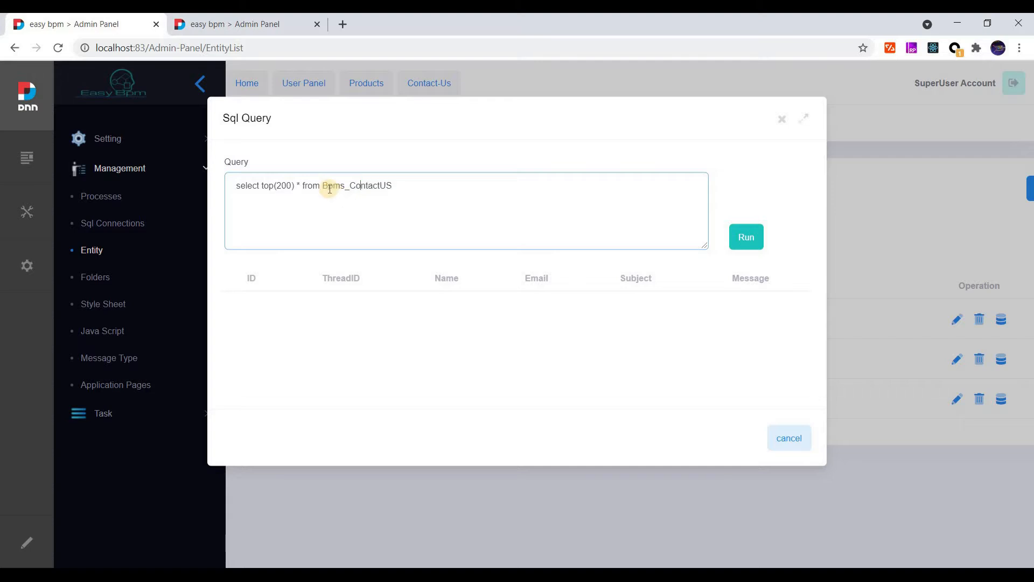
left_click(782, 119)
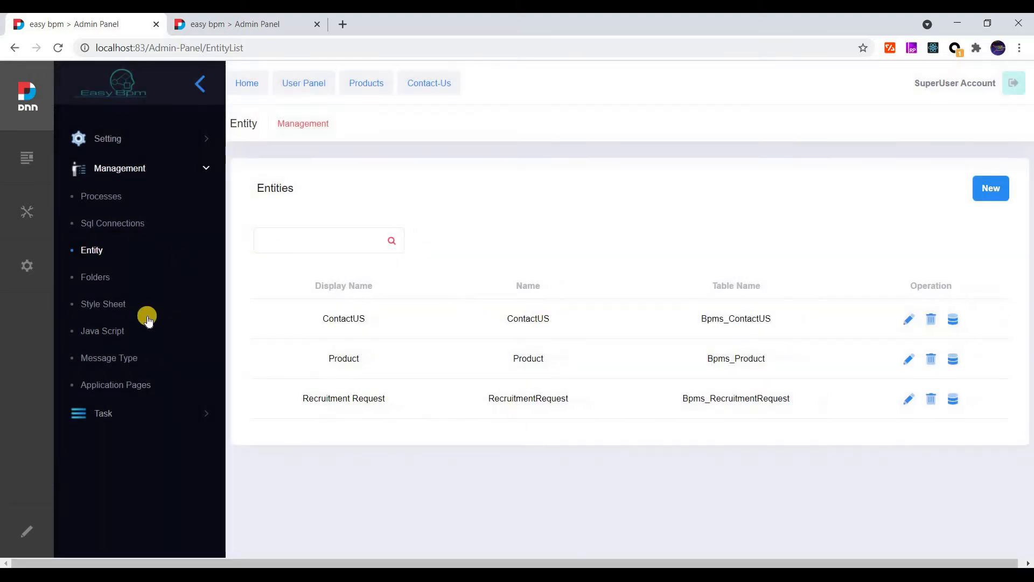
Create and save a new application page named Contact-US in the General group.
left_click(125, 386)
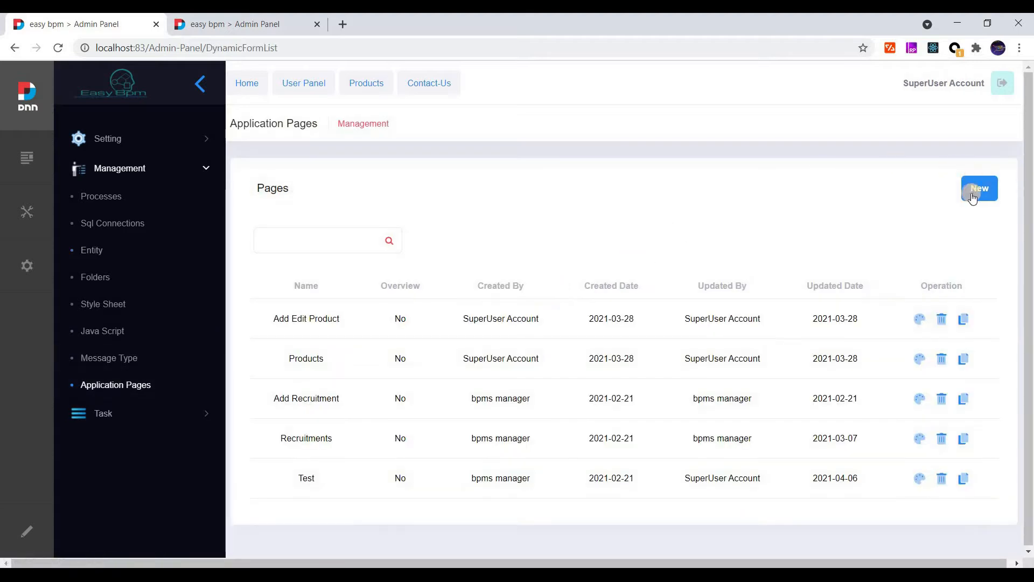
left_click(973, 193)
left_click(434, 181)
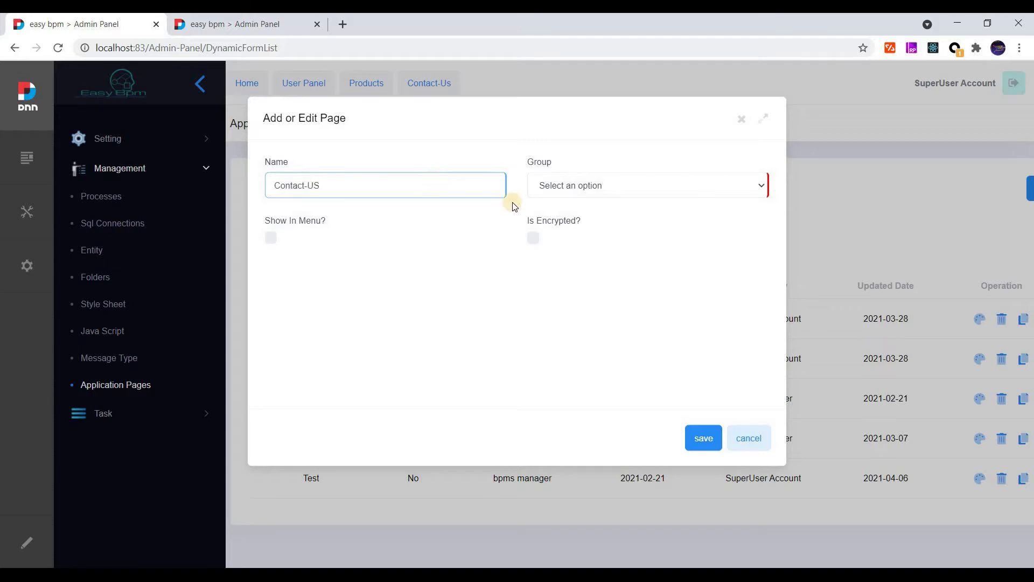
left_click(607, 183)
left_click(547, 214)
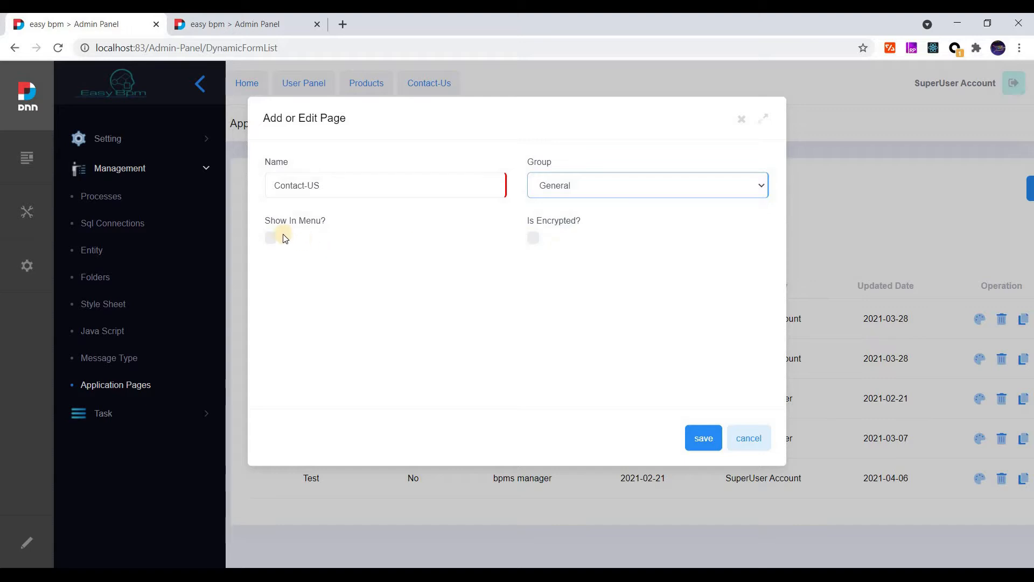
left_click(700, 445)
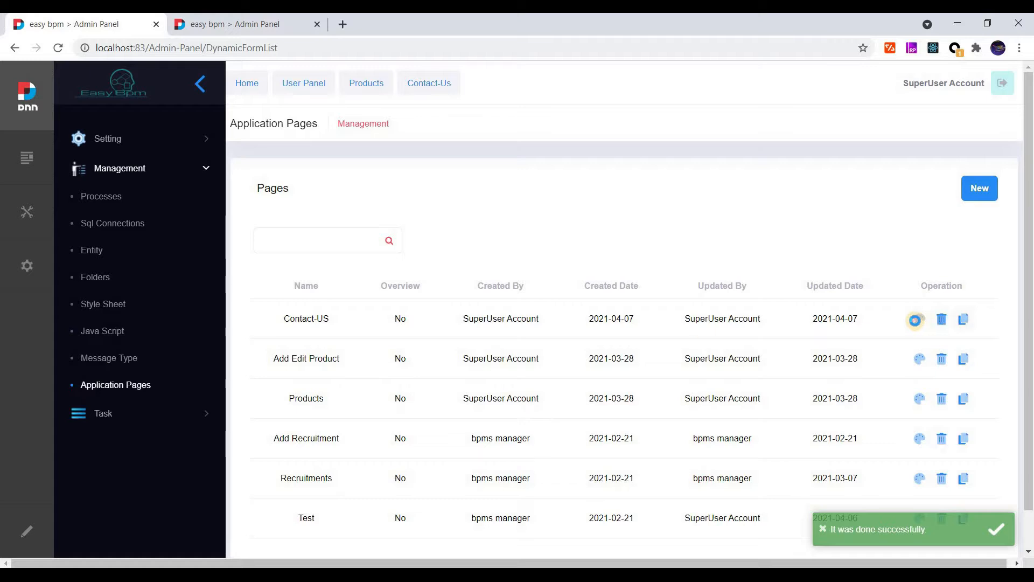
Open the Contact-US page in the form designer and add several three-column rows to it.
left_click(915, 320)
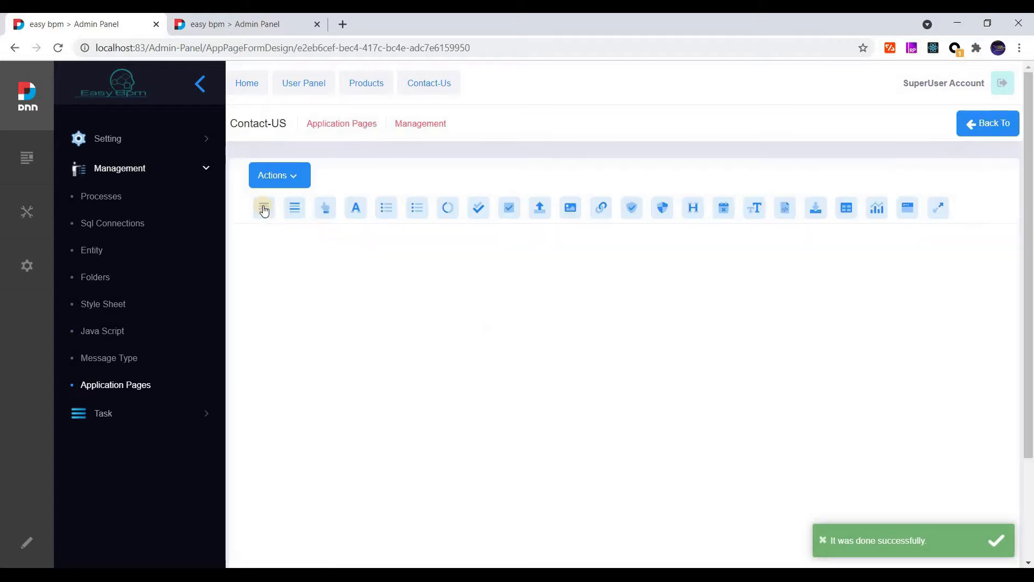
left_click(264, 208)
left_click(264, 209)
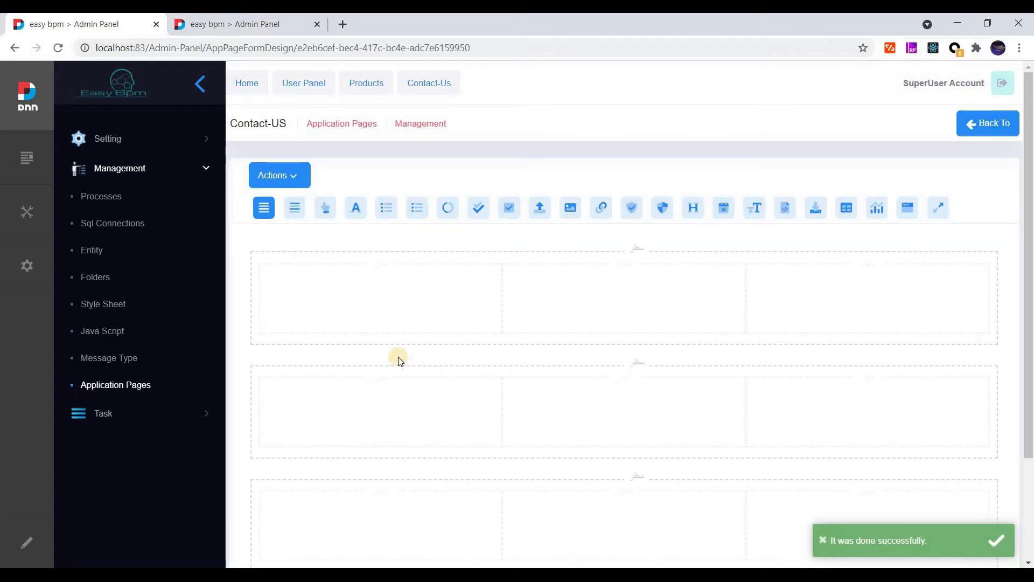
scroll(267, 229, "down", 1)
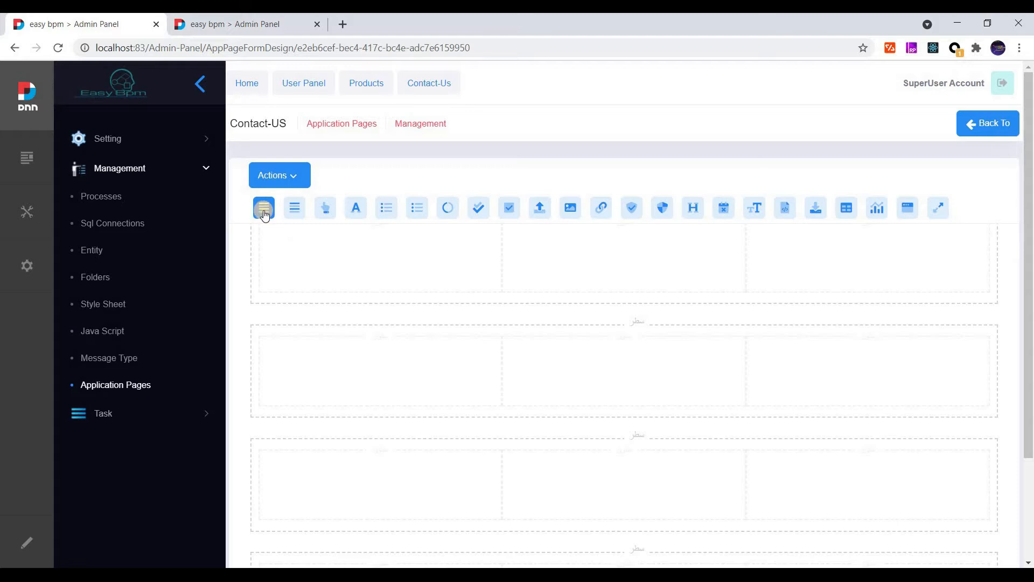
scroll(307, 307, "up", 1)
Place a text input in the first column of each of the first four rows.
left_click_drag(351, 214, 316, 407)
scroll(377, 332, "down", 1)
left_click_drag(355, 211, 304, 474)
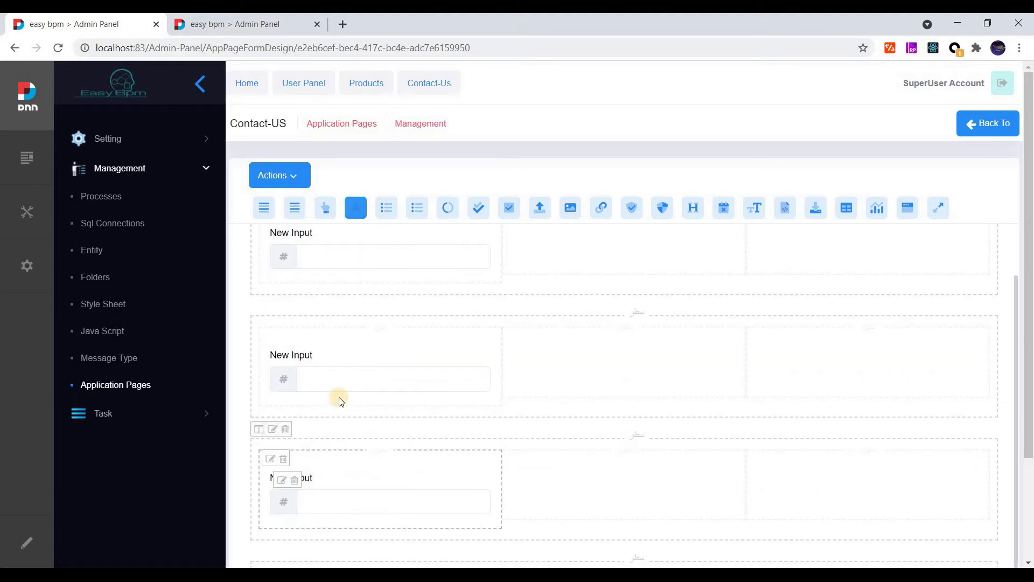
scroll(339, 398, "down", 4)
left_click_drag(354, 196, 306, 495)
Set the first text input's label to Name, make it required and apply the settings.
scroll(296, 302, "up", 4)
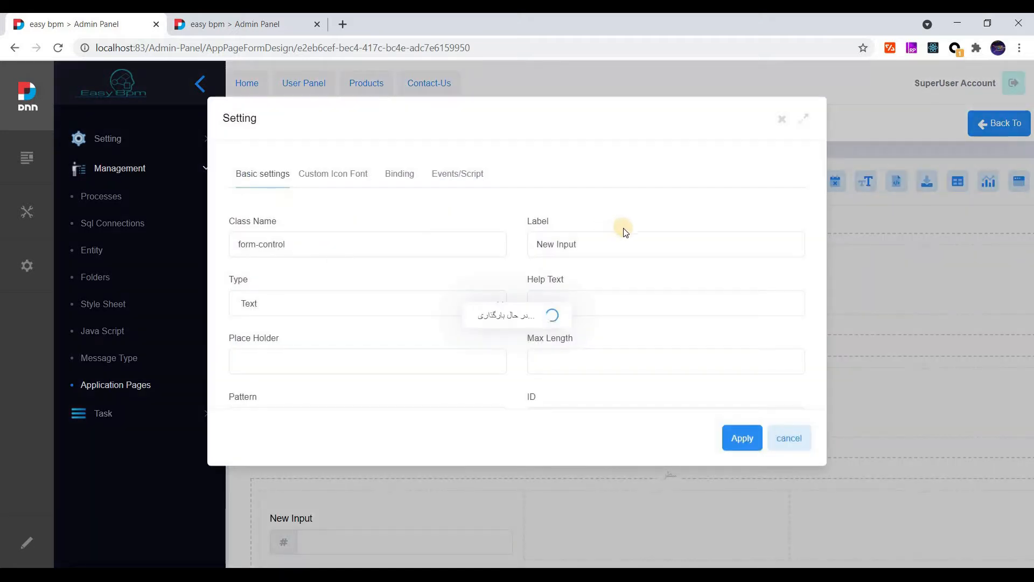
left_click_drag(616, 243, 430, 242)
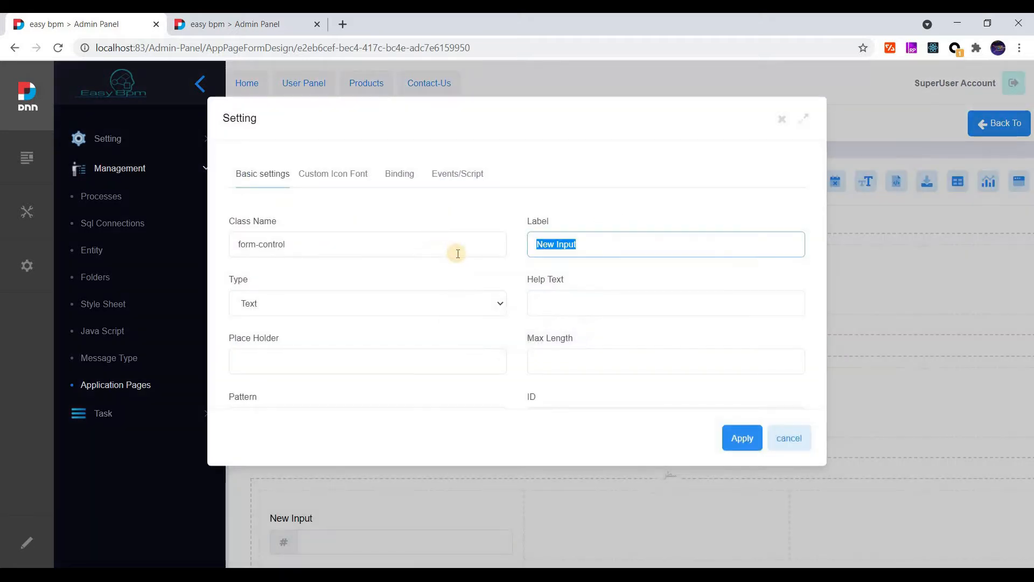
type("Name")
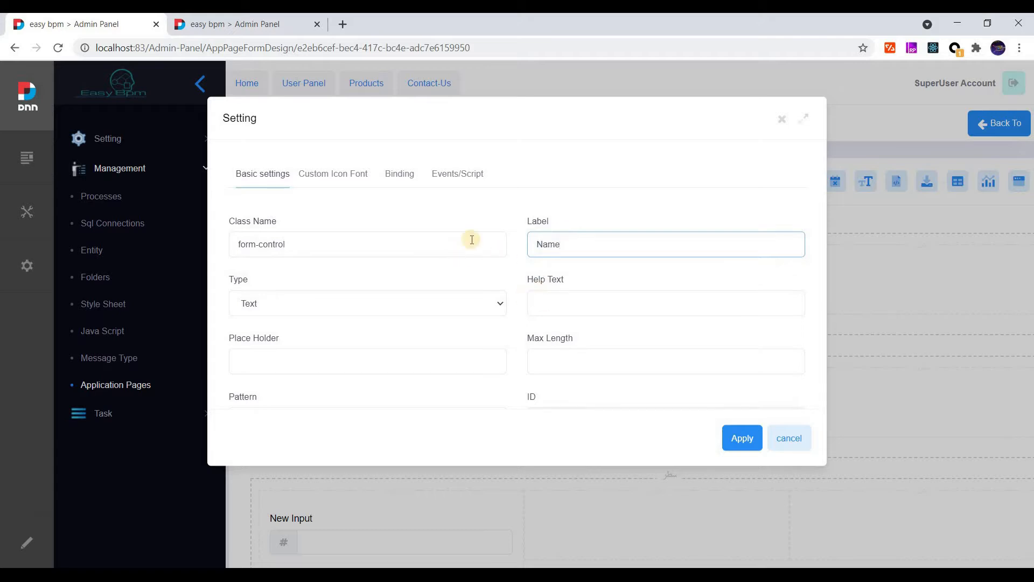
scroll(330, 296, "down", 2)
left_click(235, 388)
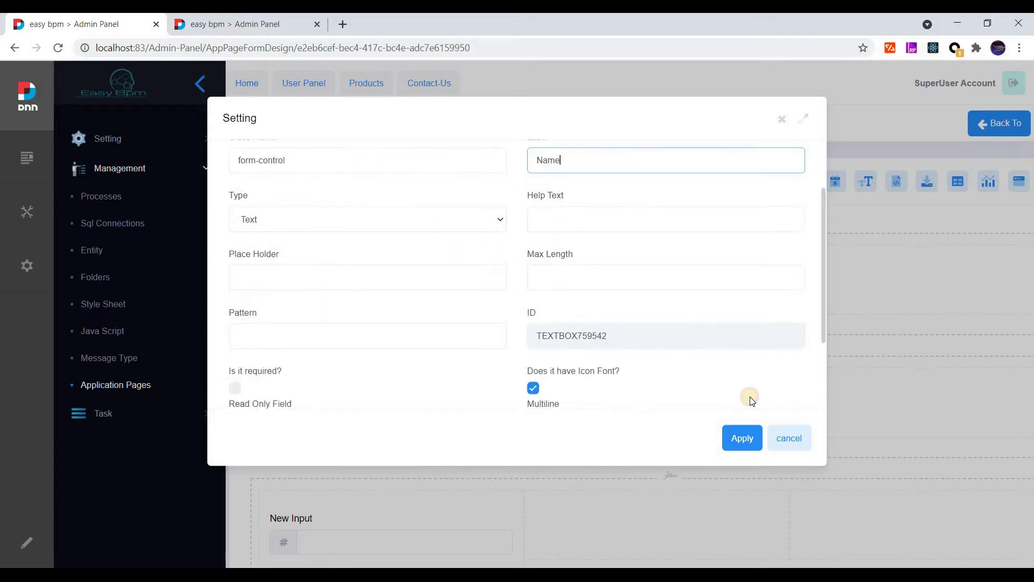
left_click(735, 434)
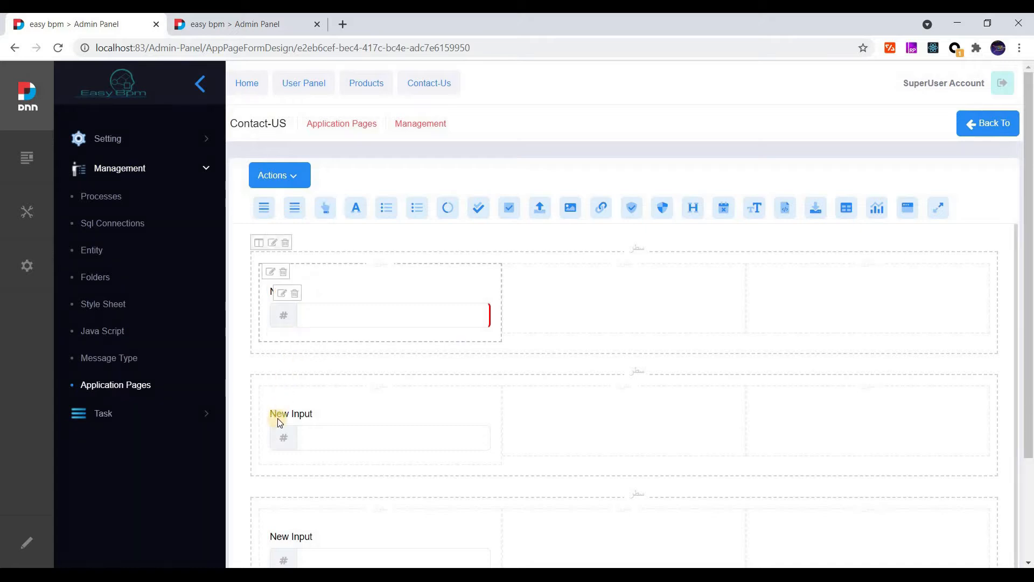
Label the second text input Email, set its type to Email, make it required and apply the settings.
scroll(280, 377, "down", 2)
double_click(286, 346)
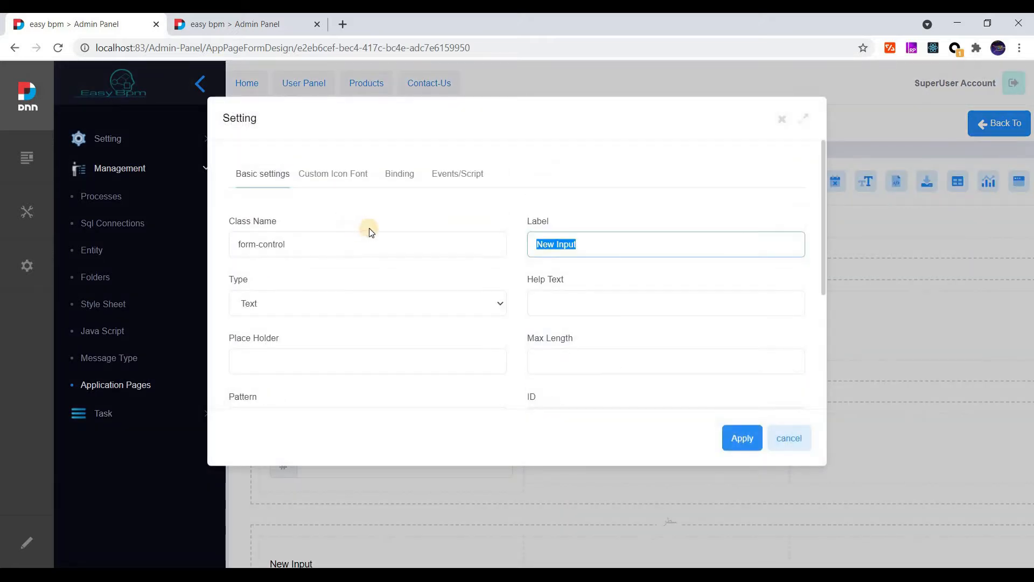
type("Email")
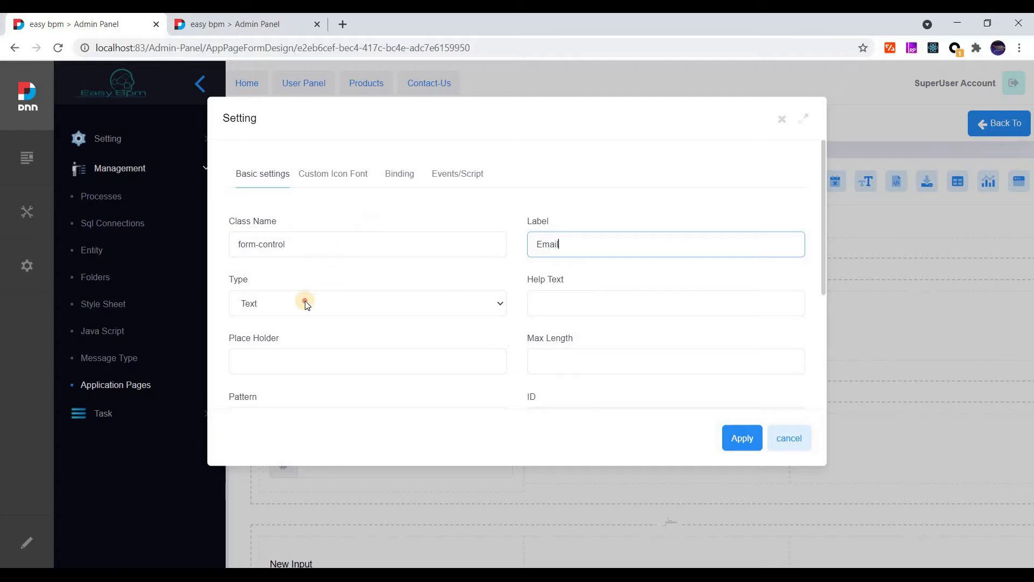
left_click(303, 303)
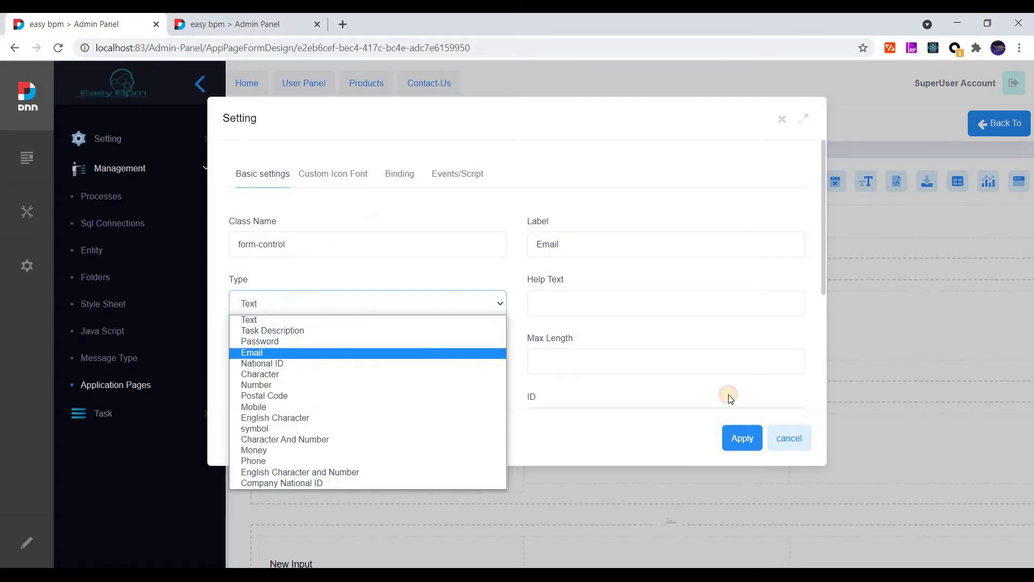
left_click(371, 351)
scroll(323, 302, "down", 3)
left_click(737, 438)
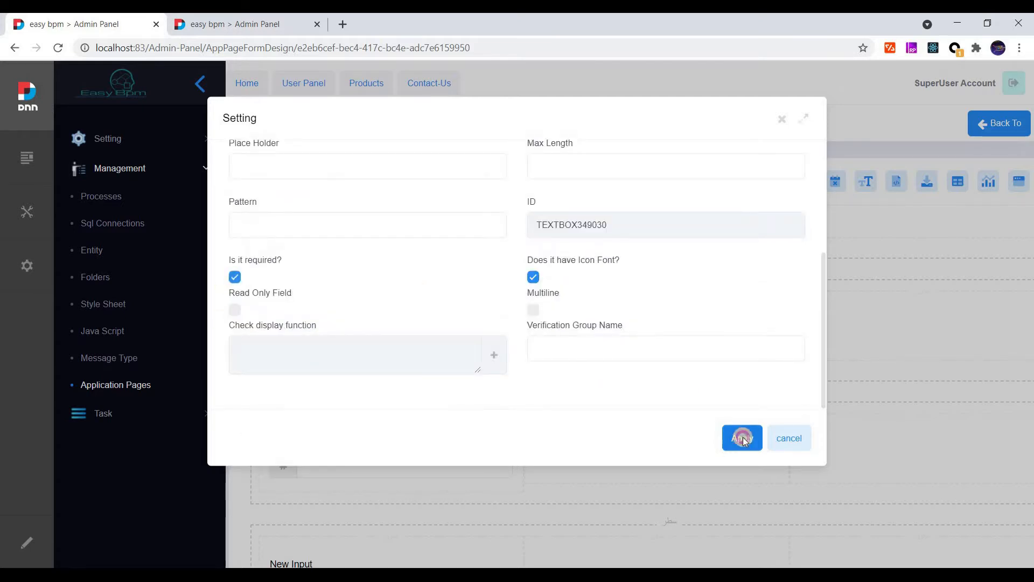
Set the third text input's label to Subject, make it required and apply the settings.
scroll(421, 349, "down", 2)
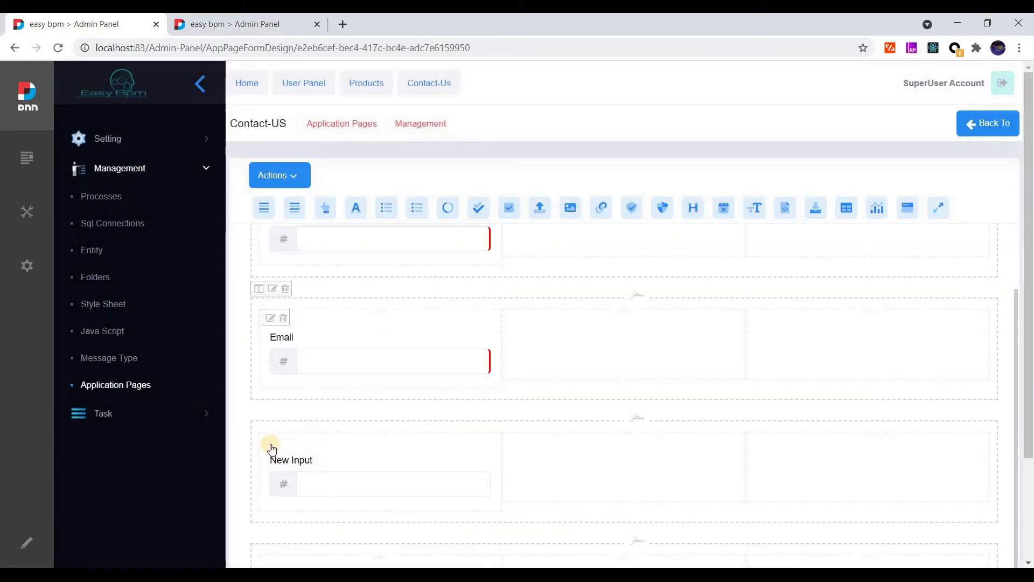
left_click(270, 441)
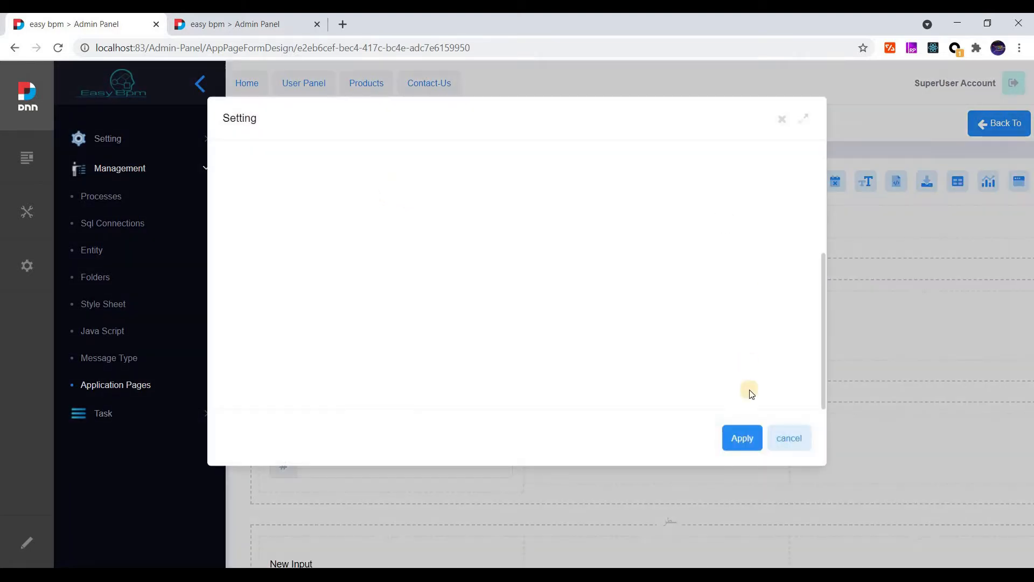
left_click(756, 447)
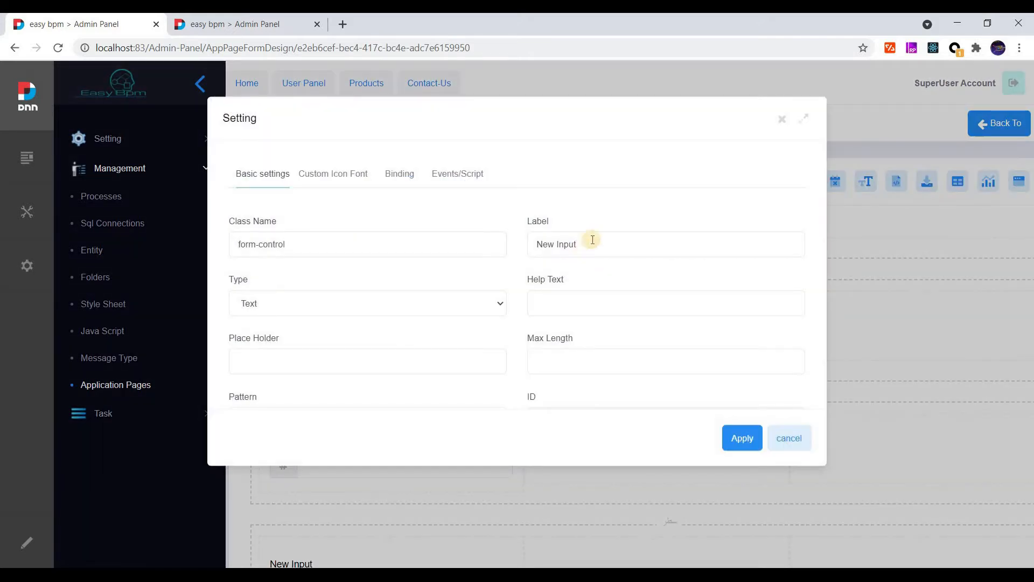
left_click_drag(592, 239, 519, 233)
type("S")
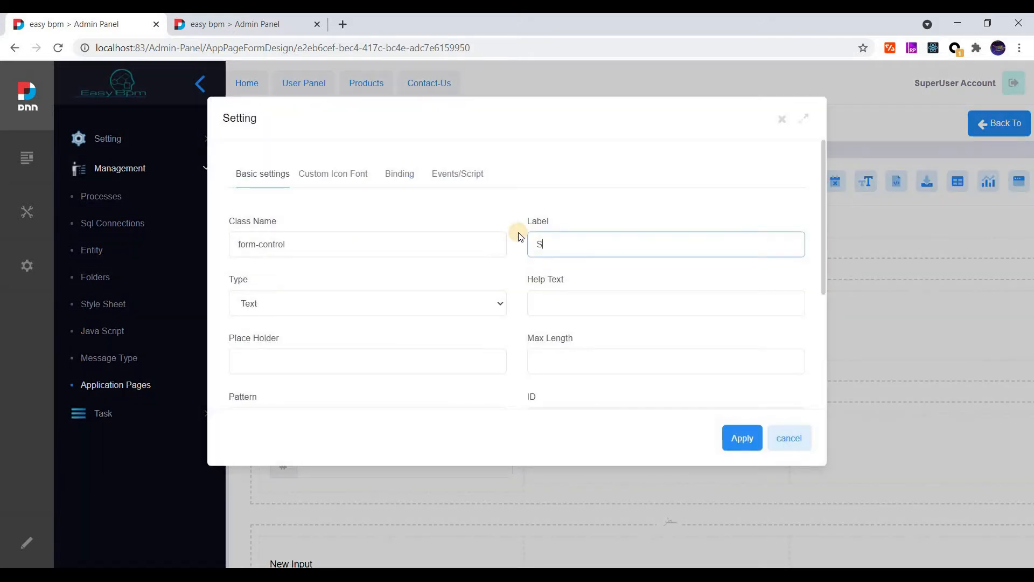
type("ubject")
scroll(234, 297, "down", 3)
scroll(404, 259, "up", 4)
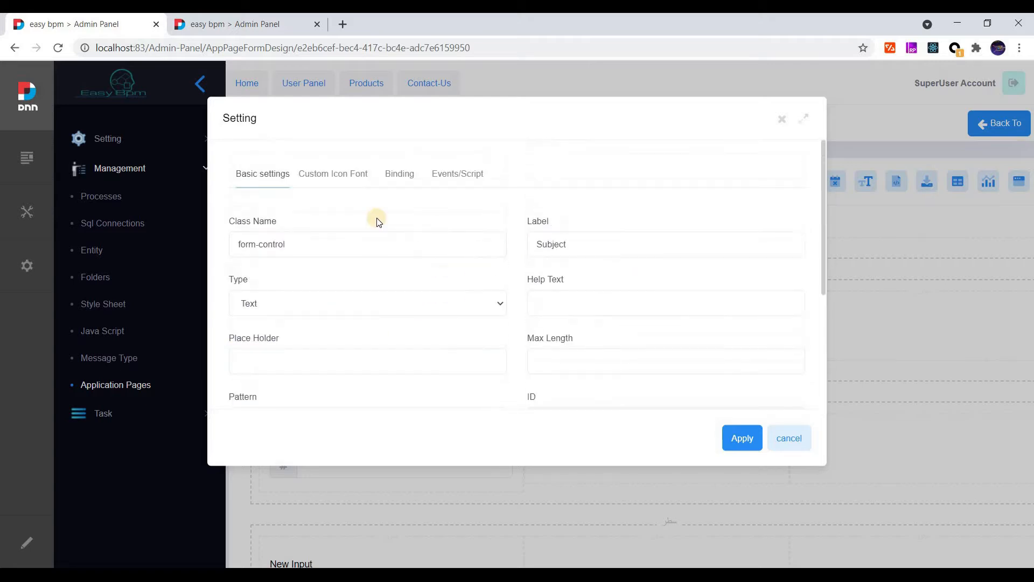
left_click(734, 438)
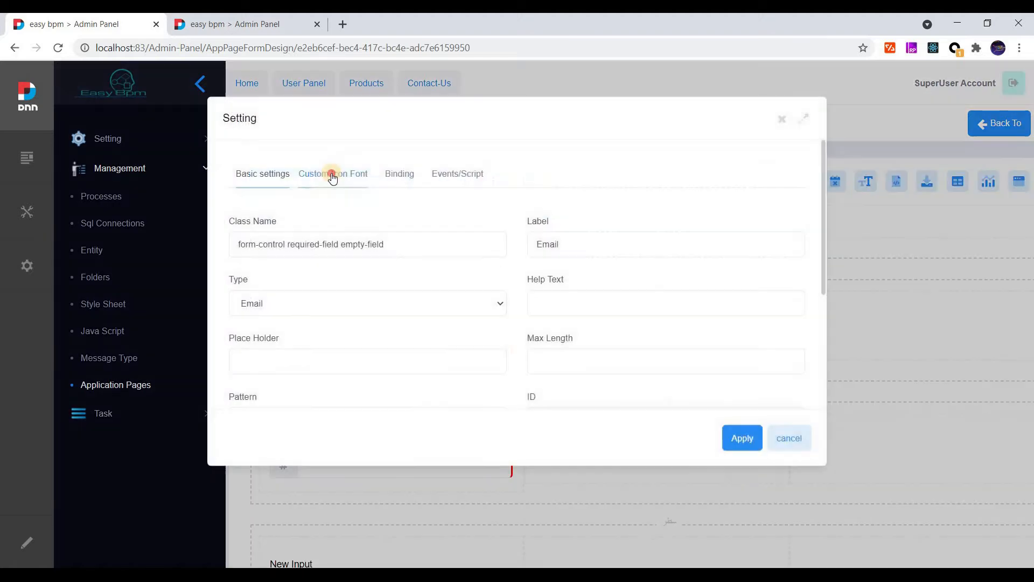
Change the Email input's custom icon to an envelope and apply the settings.
left_click(333, 173)
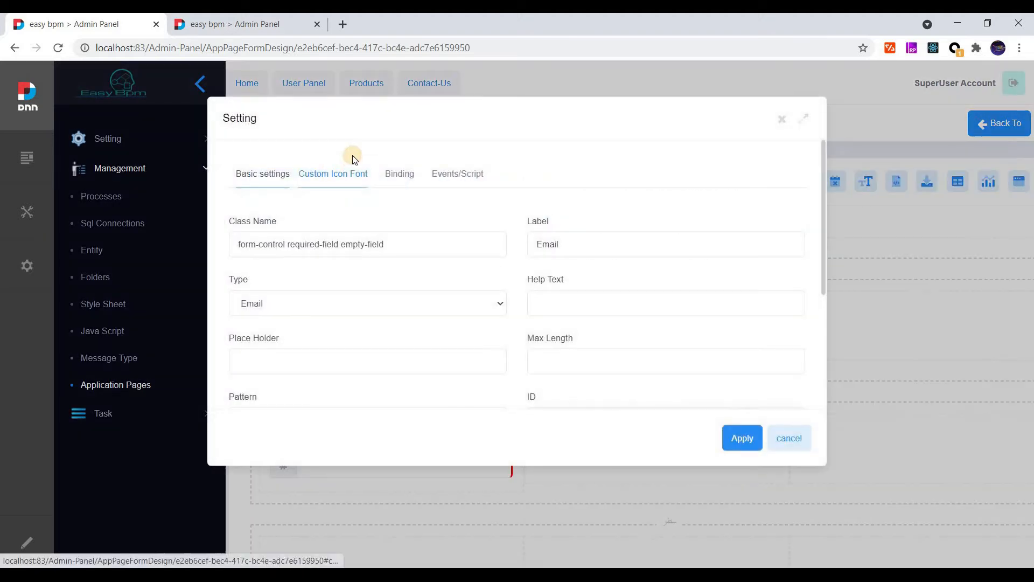
scroll(468, 318, "down", 2)
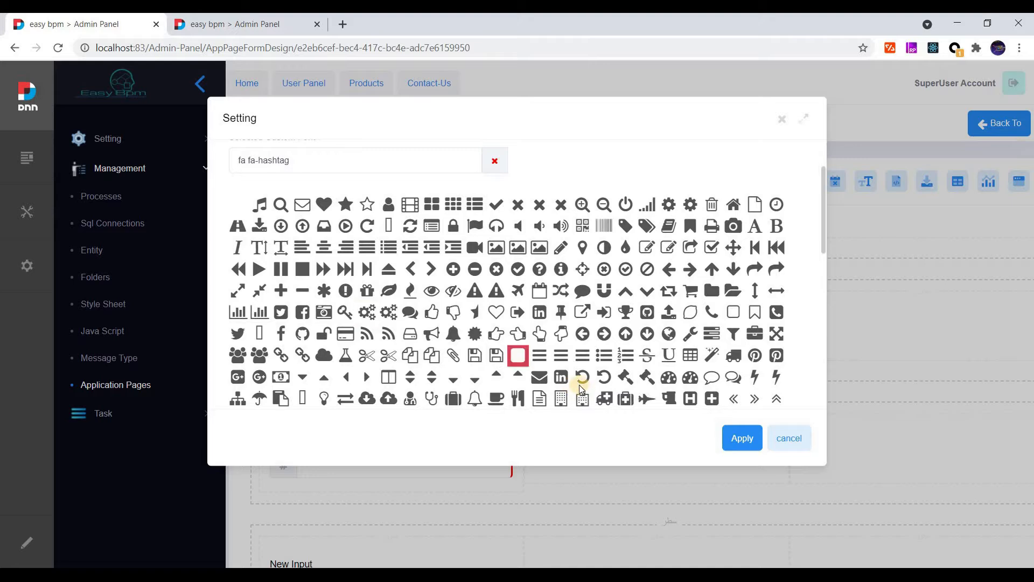
left_click(739, 437)
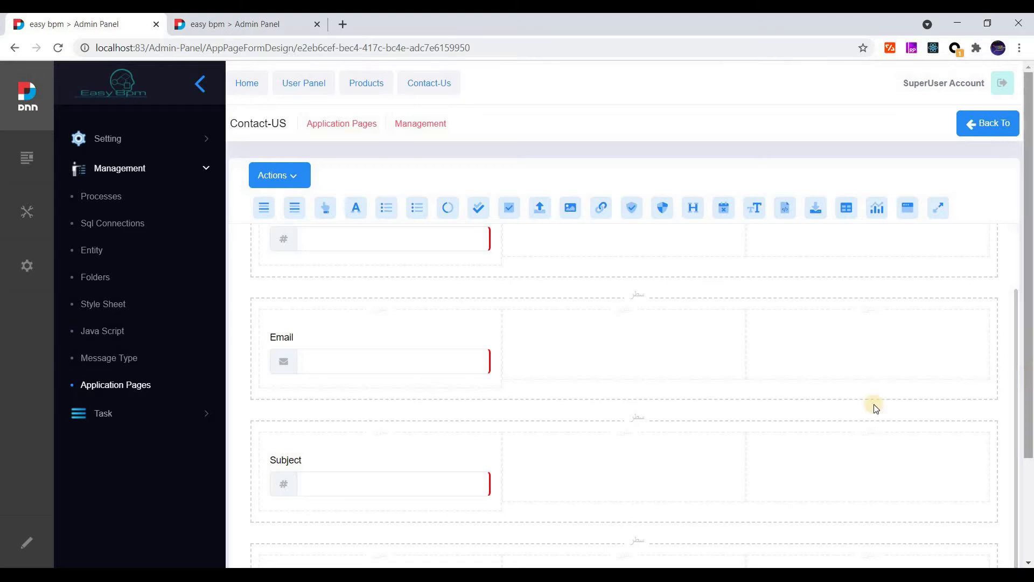
Label the fourth text input Message, make it required and multiline, and apply the settings.
scroll(873, 406, "down", 3)
double_click(280, 454)
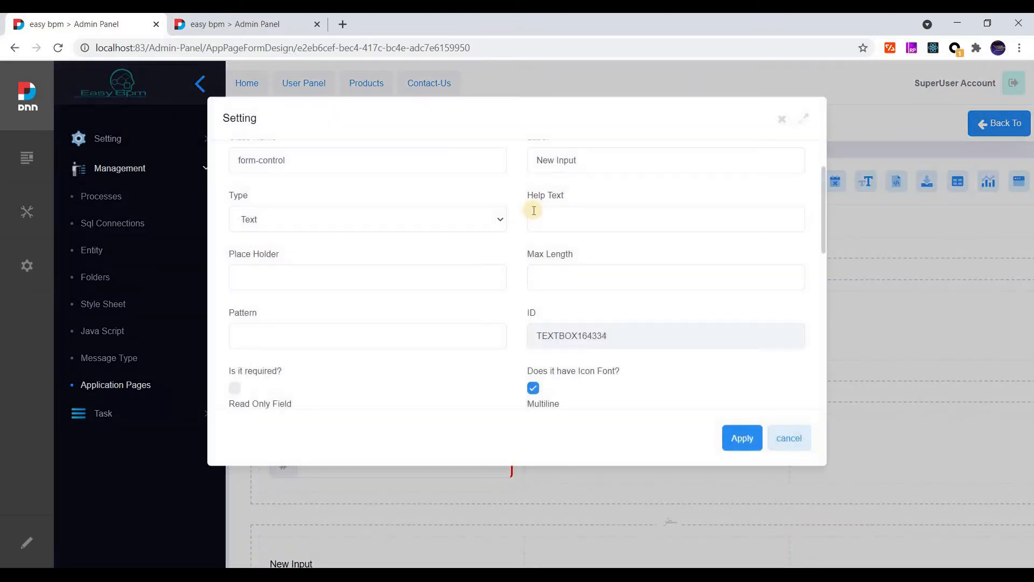
scroll(348, 249, "up", 2)
left_click_drag(585, 244, 516, 253)
type("Message")
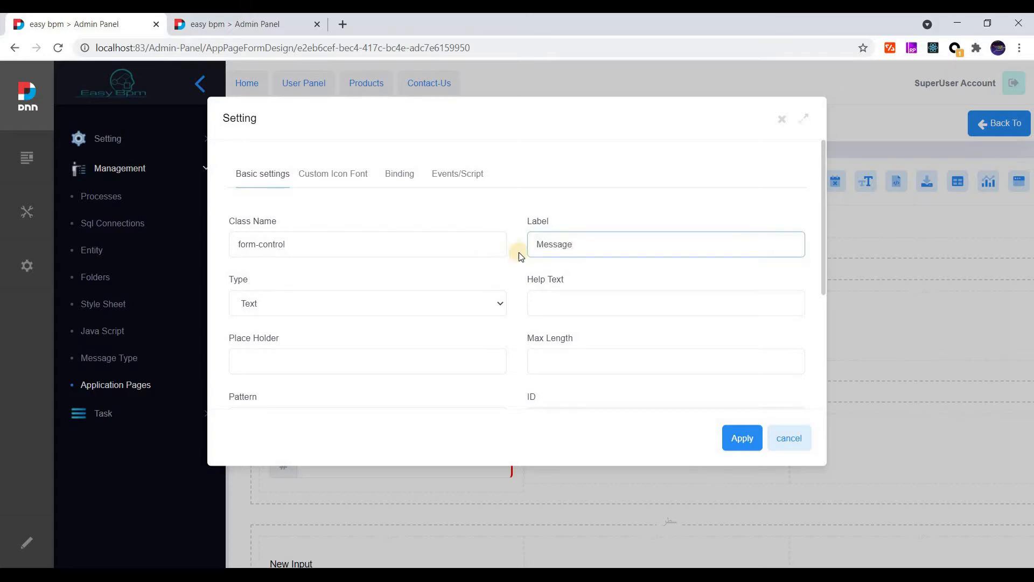
scroll(577, 300, "down", 3)
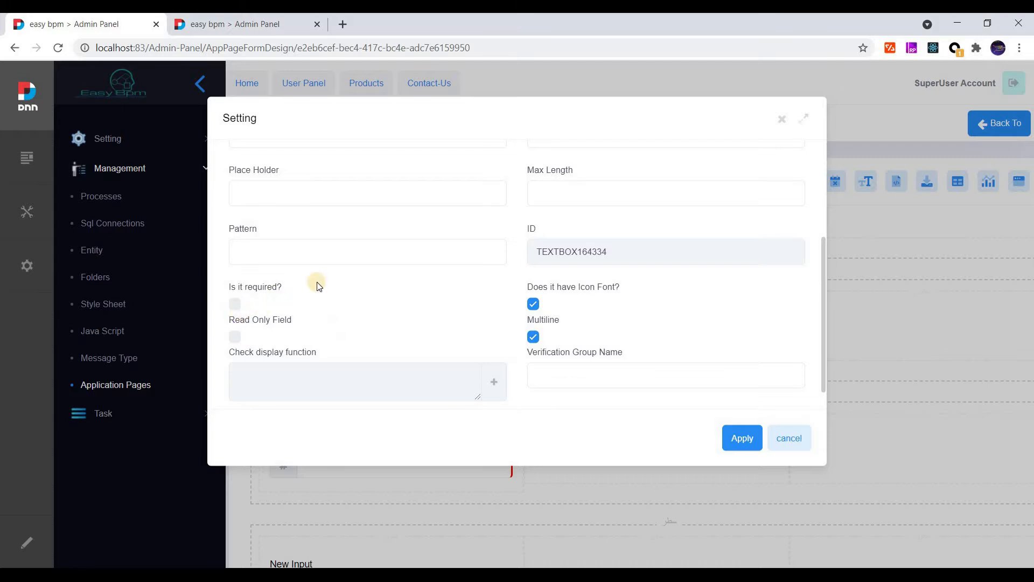
scroll(317, 285, "up", 3)
scroll(317, 286, "down", 3)
scroll(701, 410, "up", 3)
left_click(744, 438)
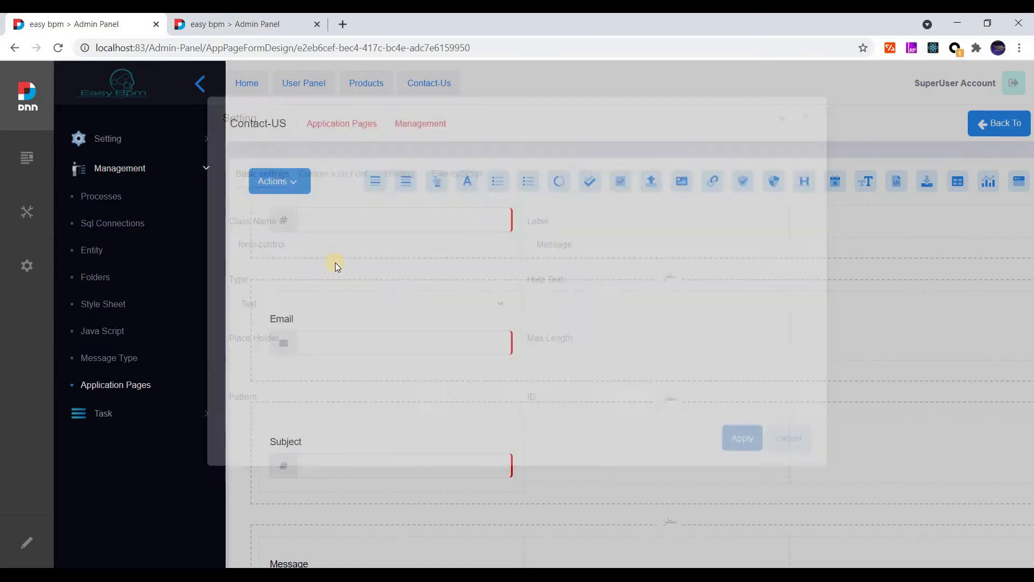
Add another three-column row below the Message row and place a button in its first column.
left_click(264, 210)
scroll(248, 234, "down", 5)
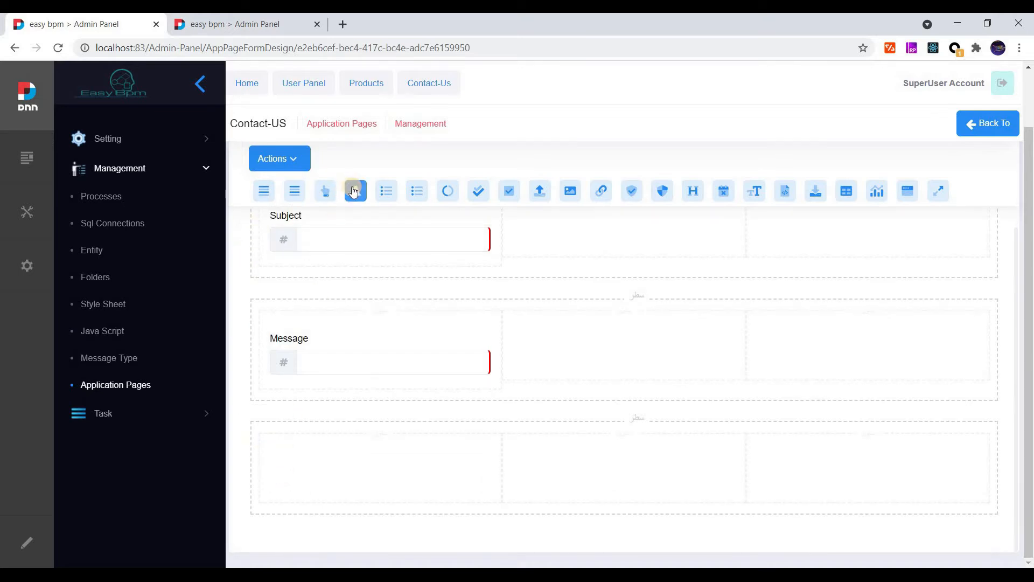
left_click_drag(325, 191, 285, 472)
Examine the new button's type options and basic settings, and close them without changes.
left_click(285, 462)
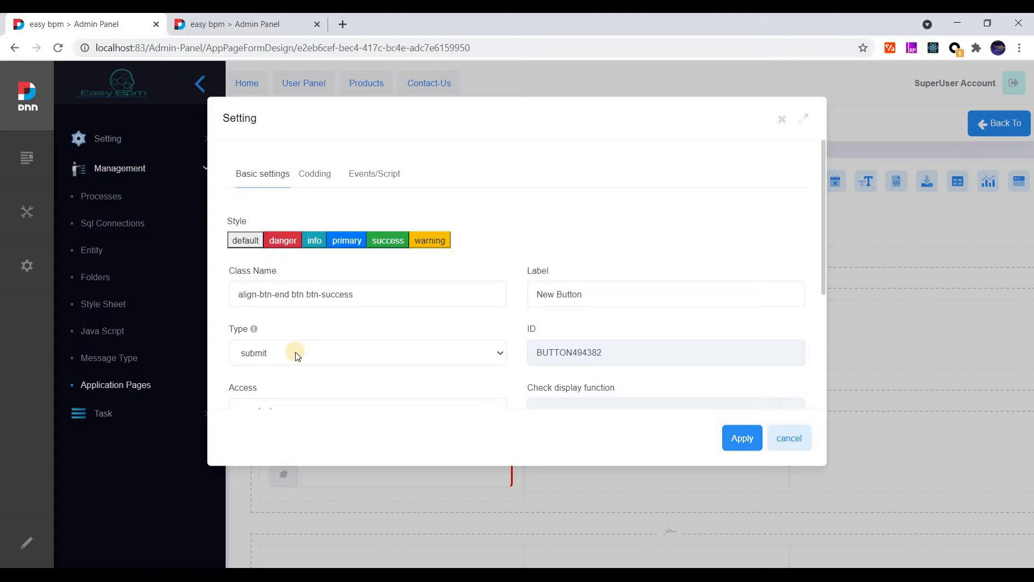
left_click(295, 353)
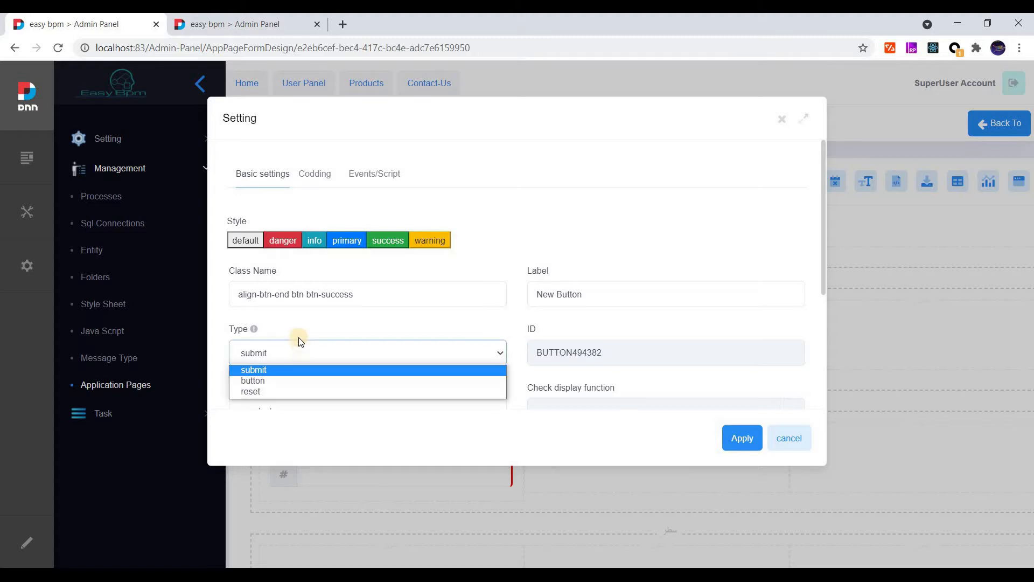
left_click(299, 332)
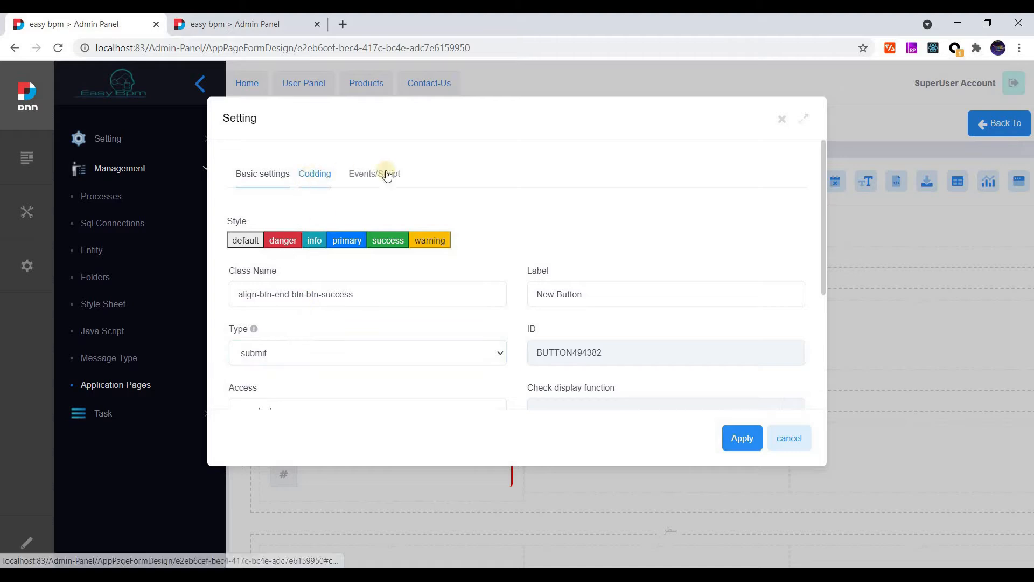
scroll(539, 266, "down", 3)
scroll(345, 254, "up", 3)
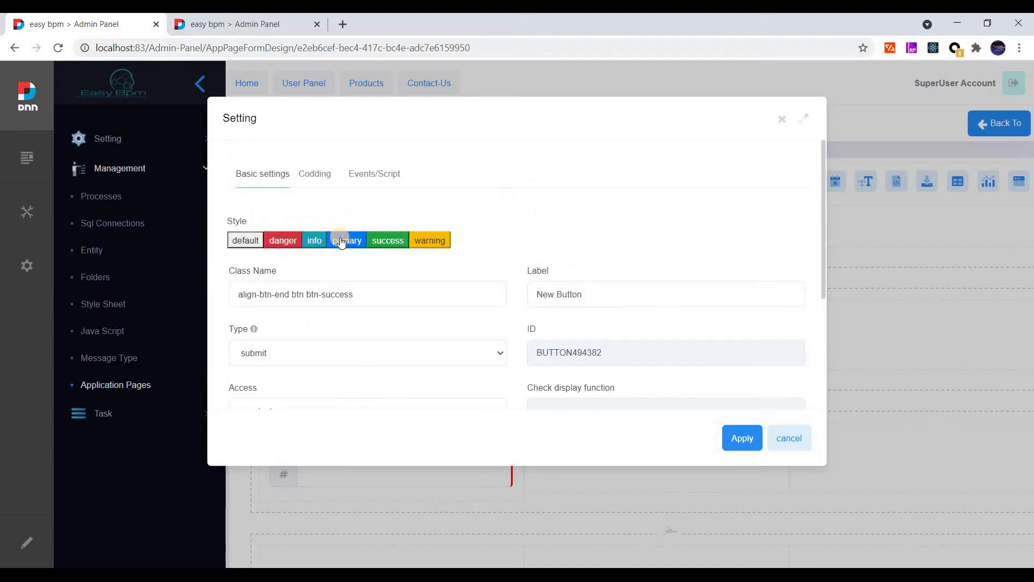
key("Escape")
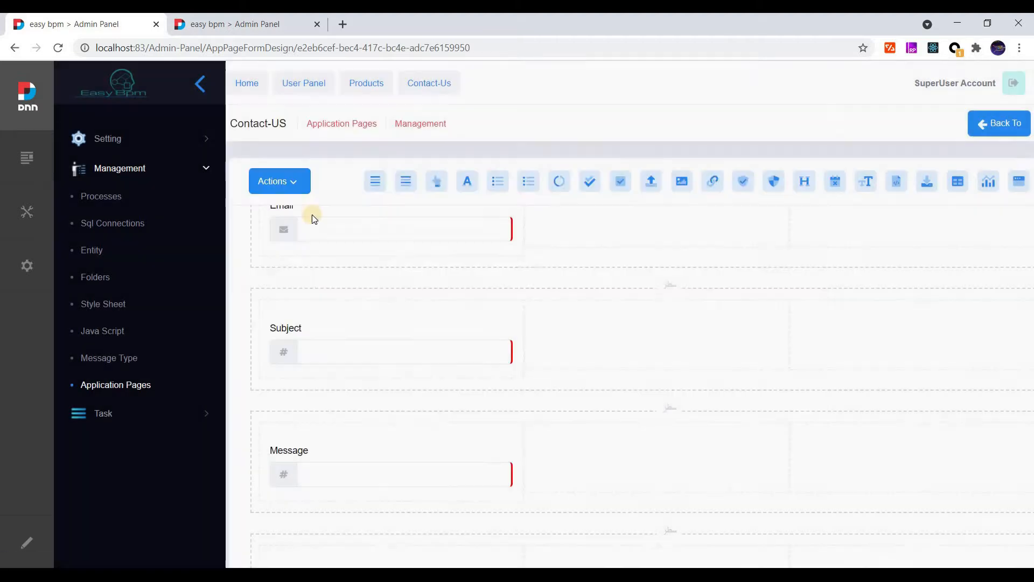
Save the form design, and set the new button's label to Send and apply it.
left_click(280, 175)
scroll(323, 458, "down", 2)
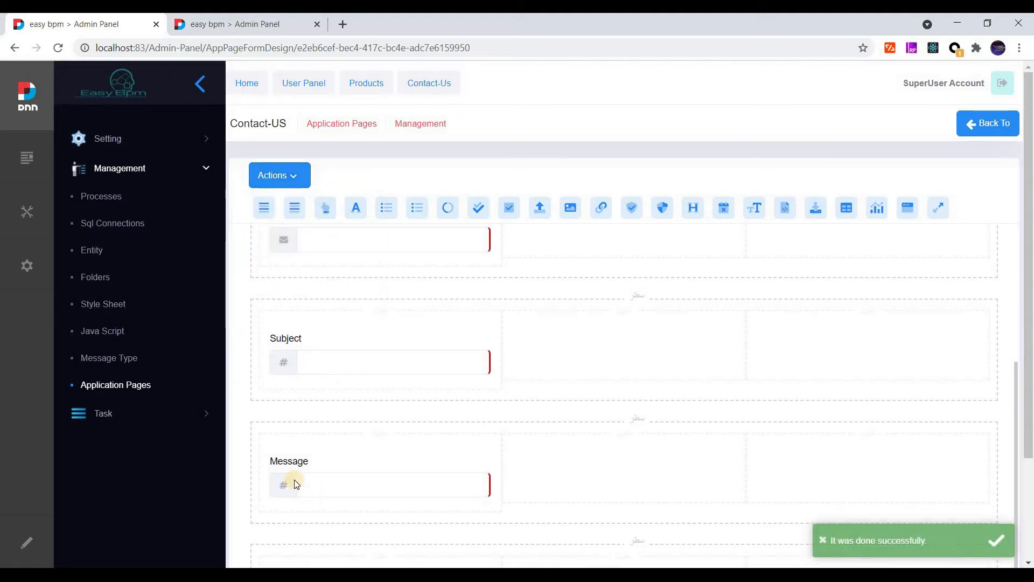
left_click_drag(1030, 394, 1028, 496)
scroll(379, 556, "down", 3)
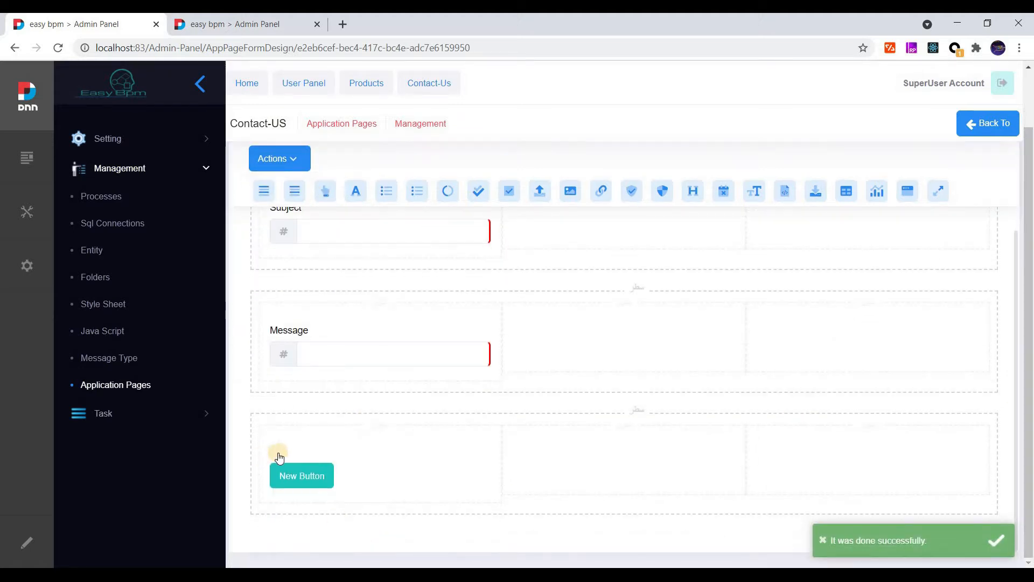
double_click(285, 481)
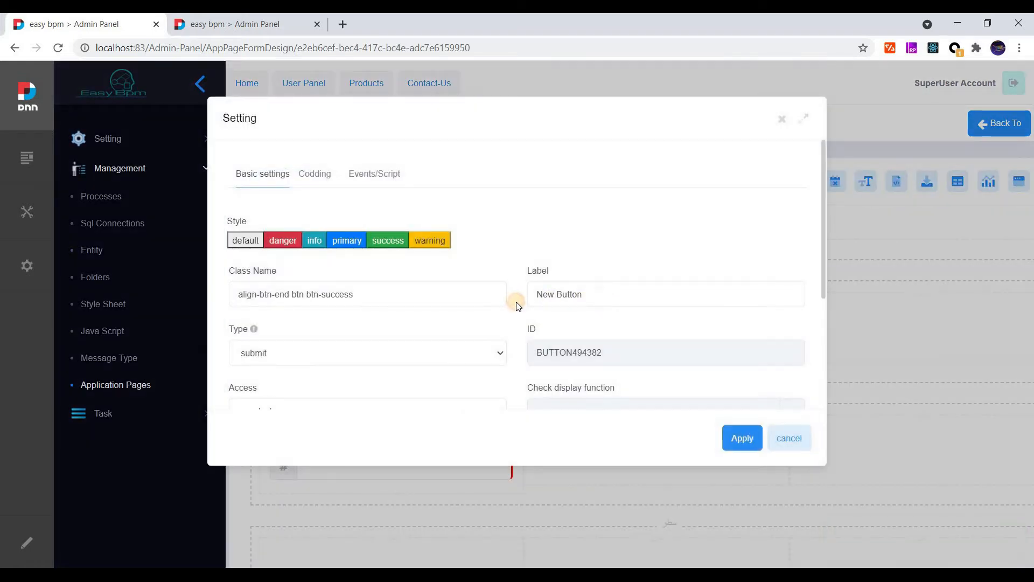
triple_click(518, 305)
type("Send")
left_click(729, 445)
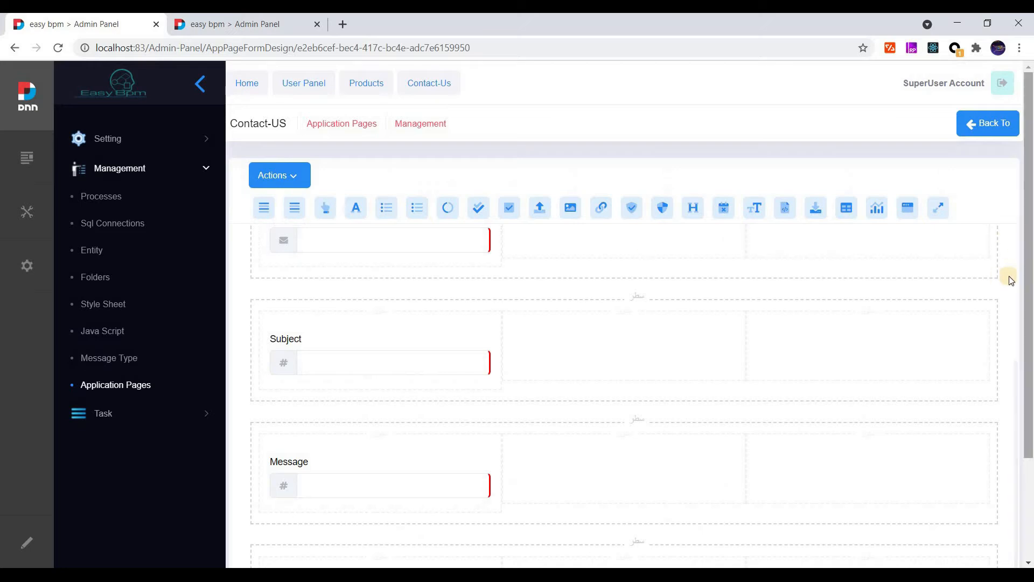
scroll(1017, 232, "up", 4)
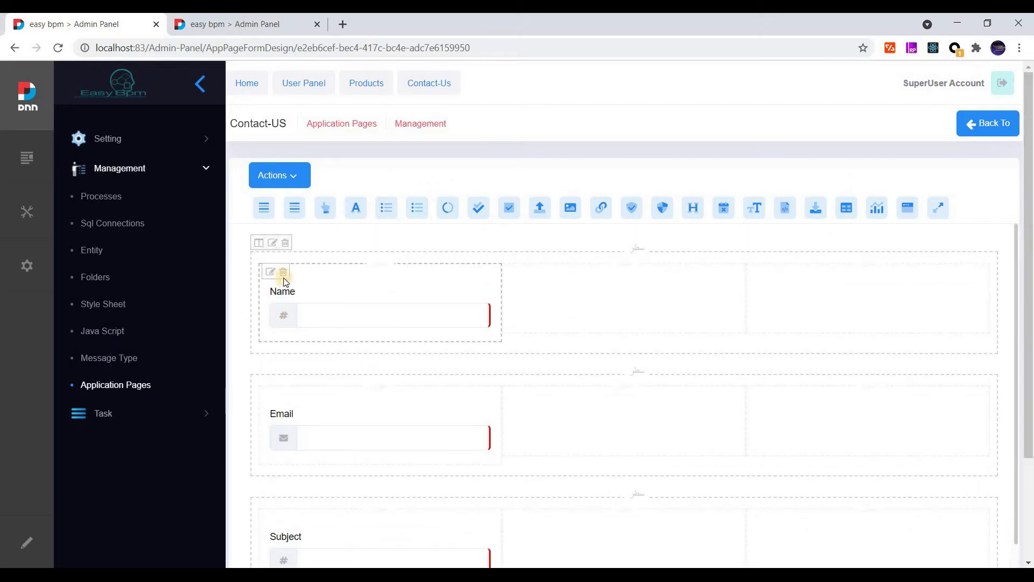
left_click(276, 176)
left_click(282, 246)
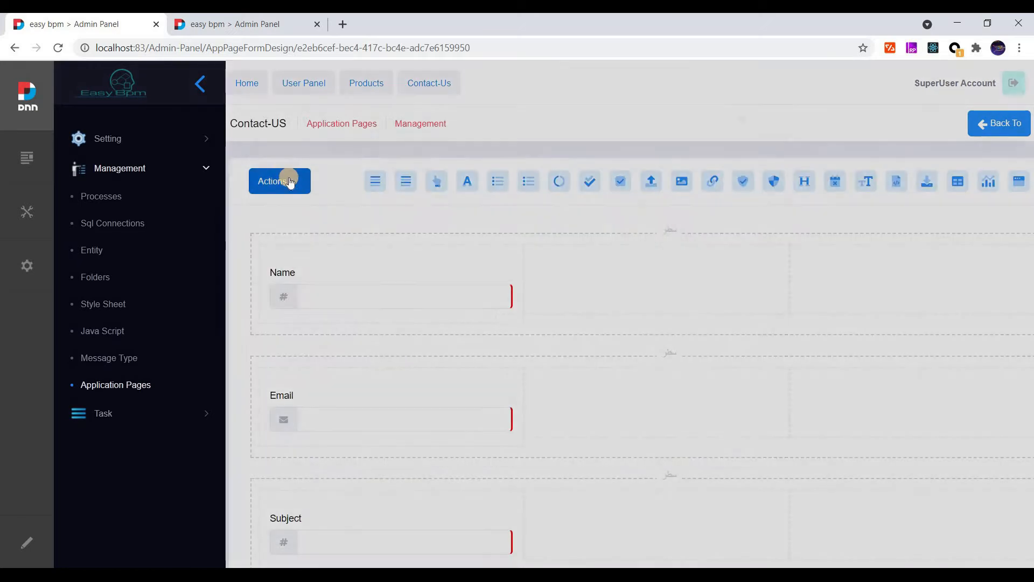
left_click(282, 167)
left_click(747, 440)
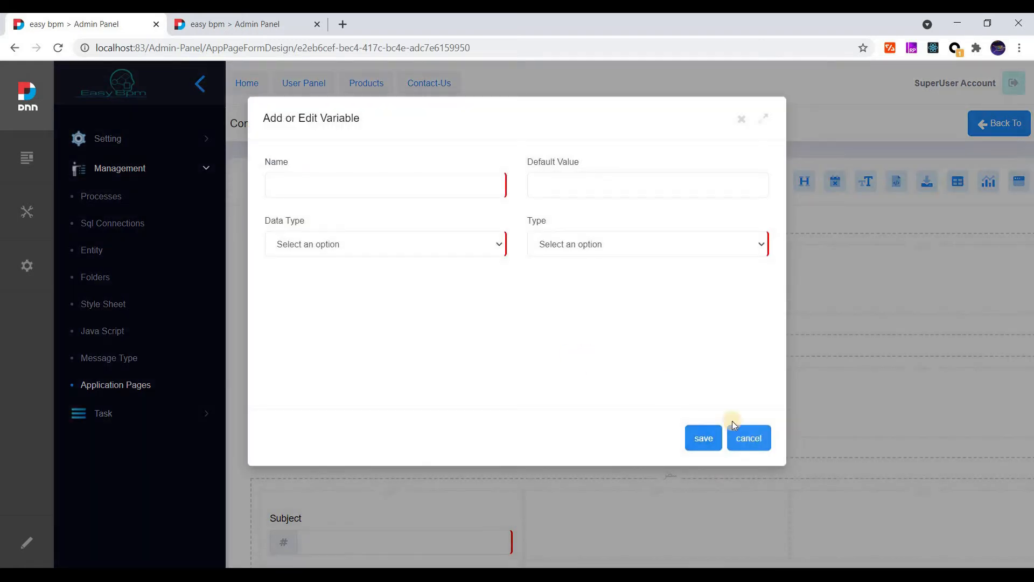
left_click(763, 443)
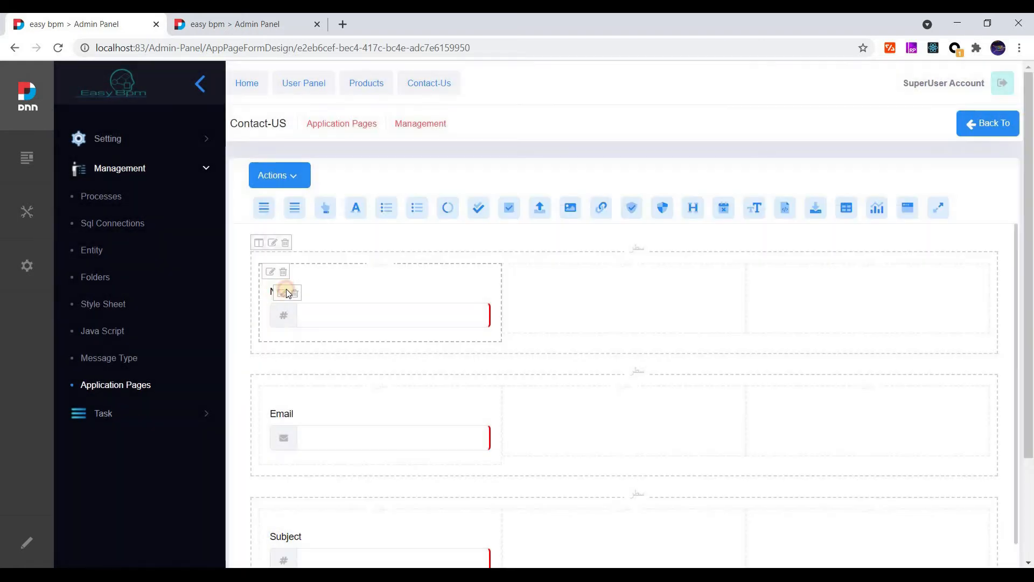
Start a new variable named varContact for the Name input's Save Into binding.
double_click(277, 294)
left_click(398, 174)
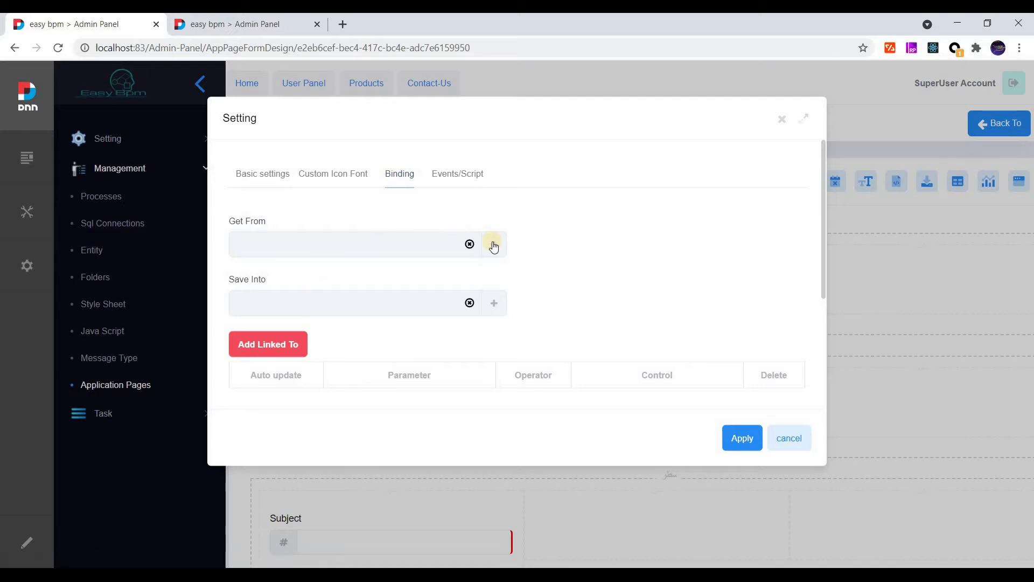
left_click(494, 302)
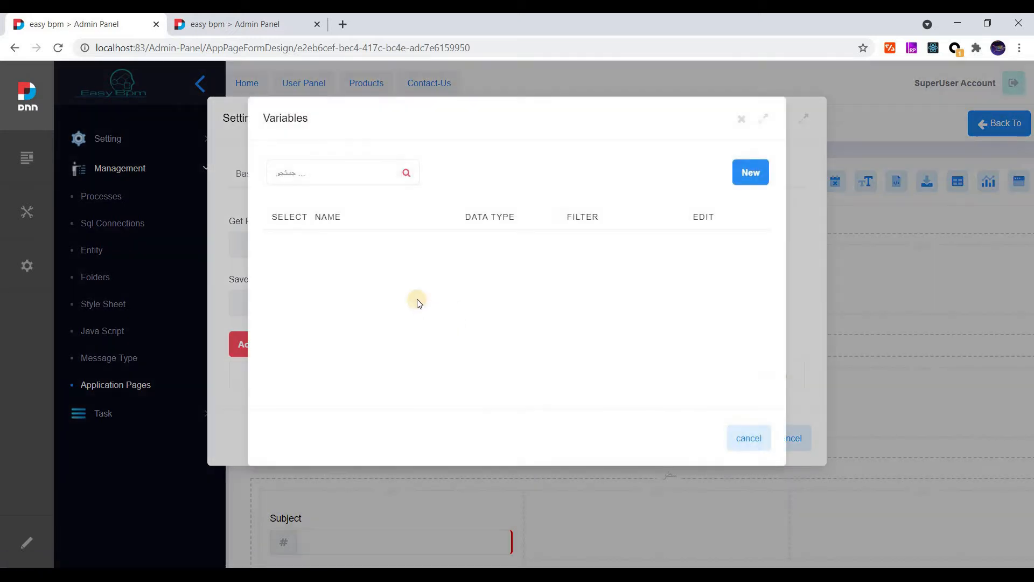
left_click(751, 172)
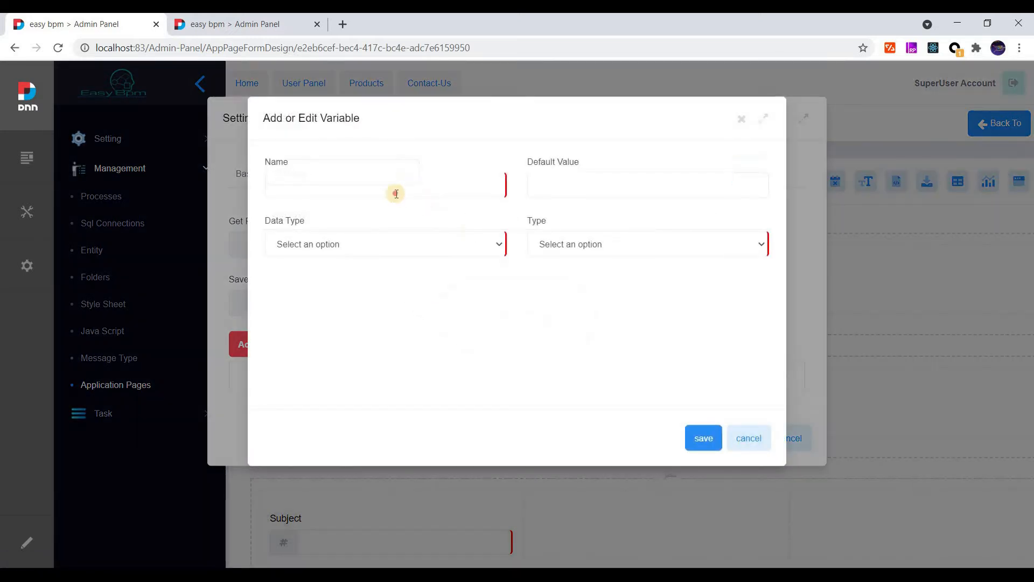
left_click(396, 193)
type("varContact")
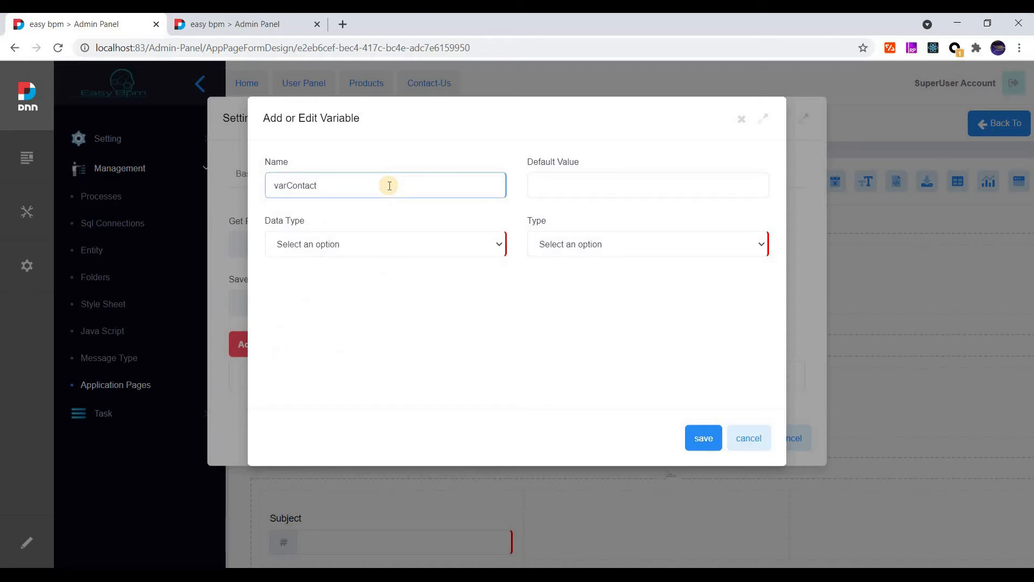
left_click(374, 247)
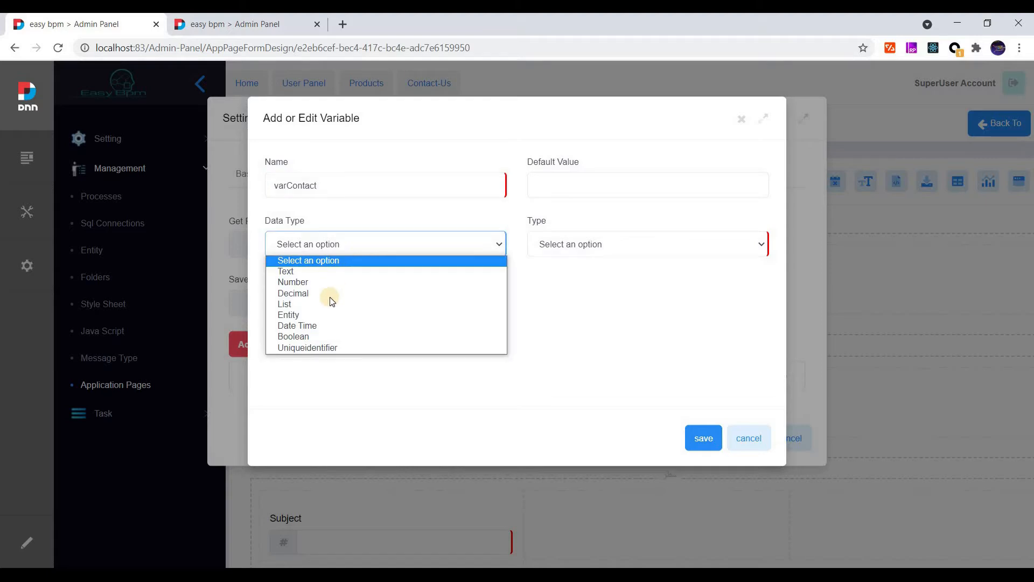
left_click(372, 315)
left_click(414, 299)
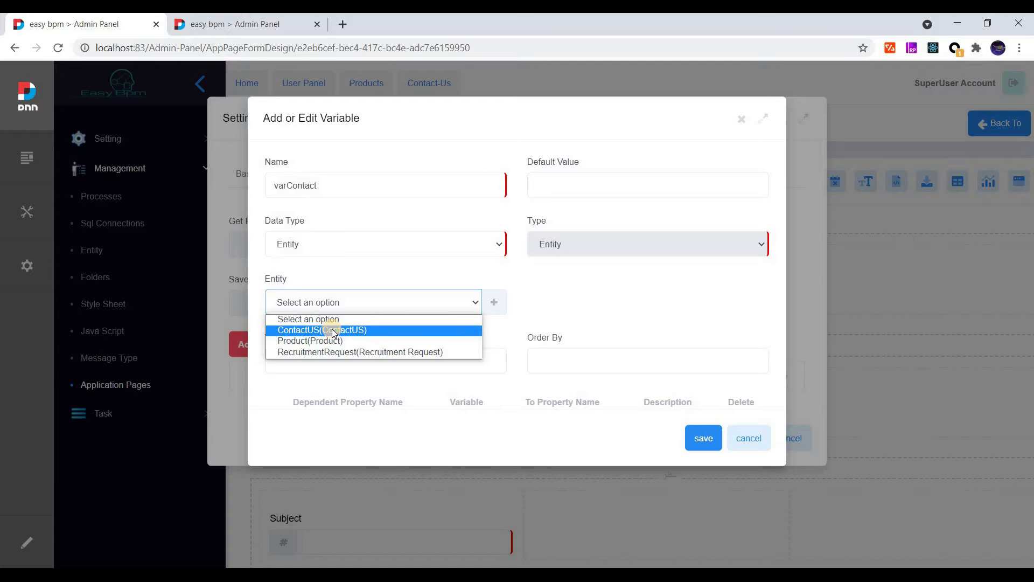
left_click(331, 331)
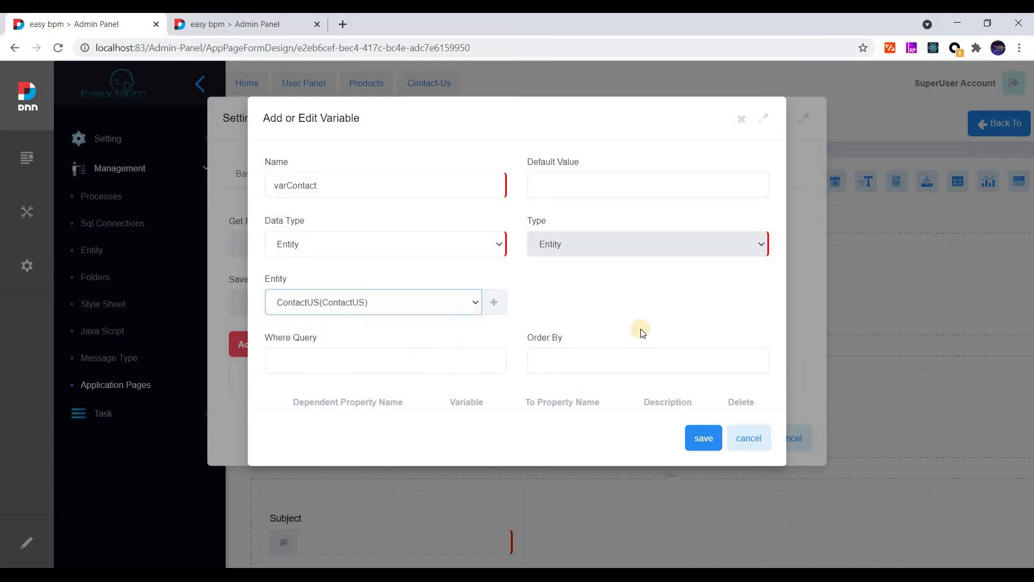
scroll(364, 290, "down", 1)
left_click(364, 296)
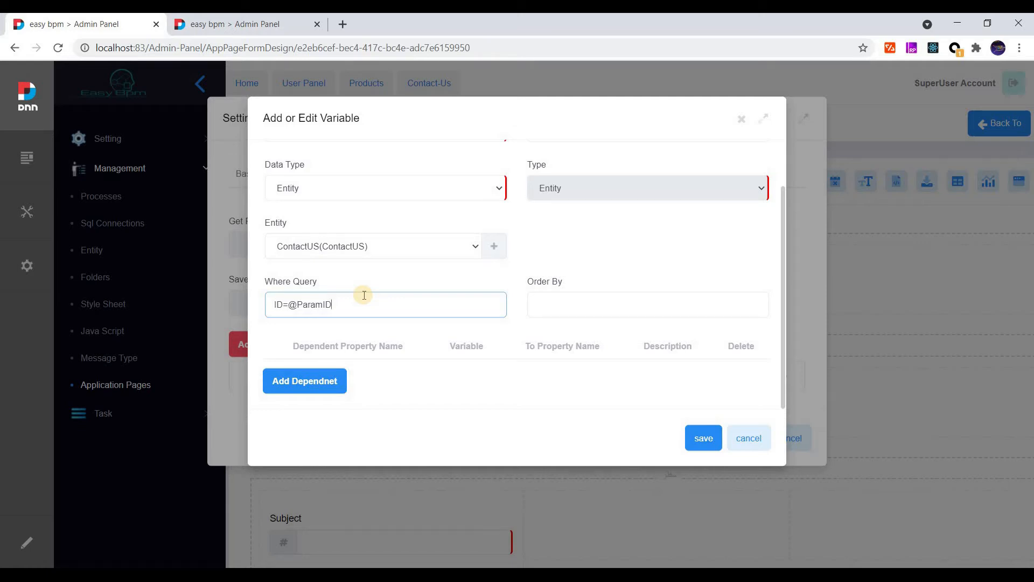
Save the varContact variable, bind the Name input's Save Into to its Name property and apply the setting.
left_click(702, 435)
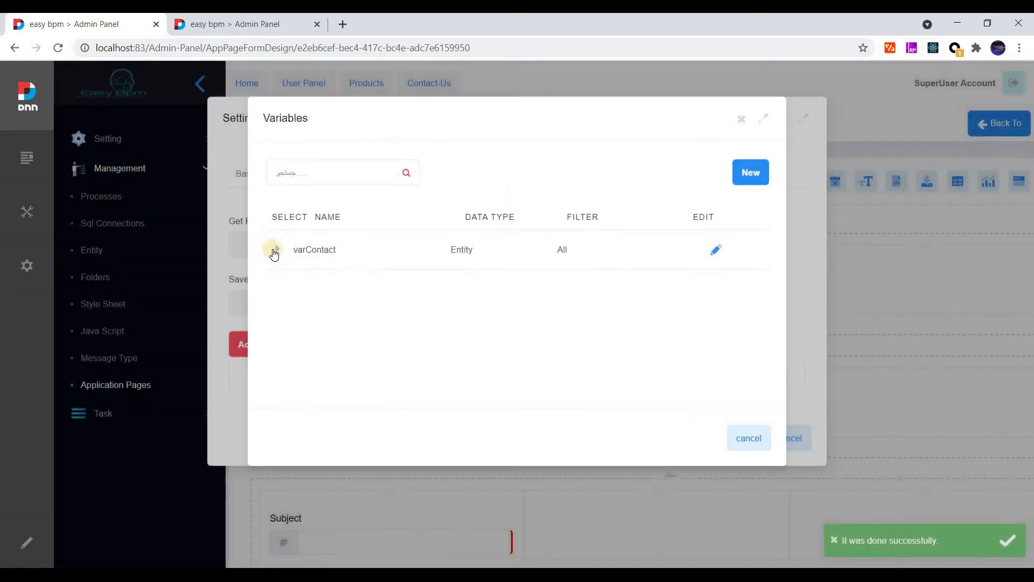
left_click(275, 251)
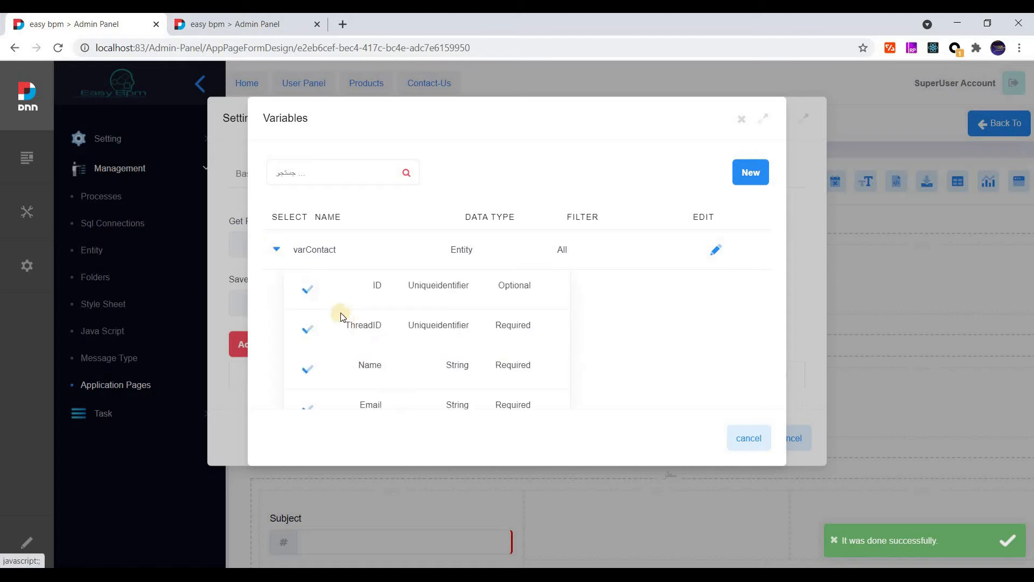
scroll(323, 280, "down", 2)
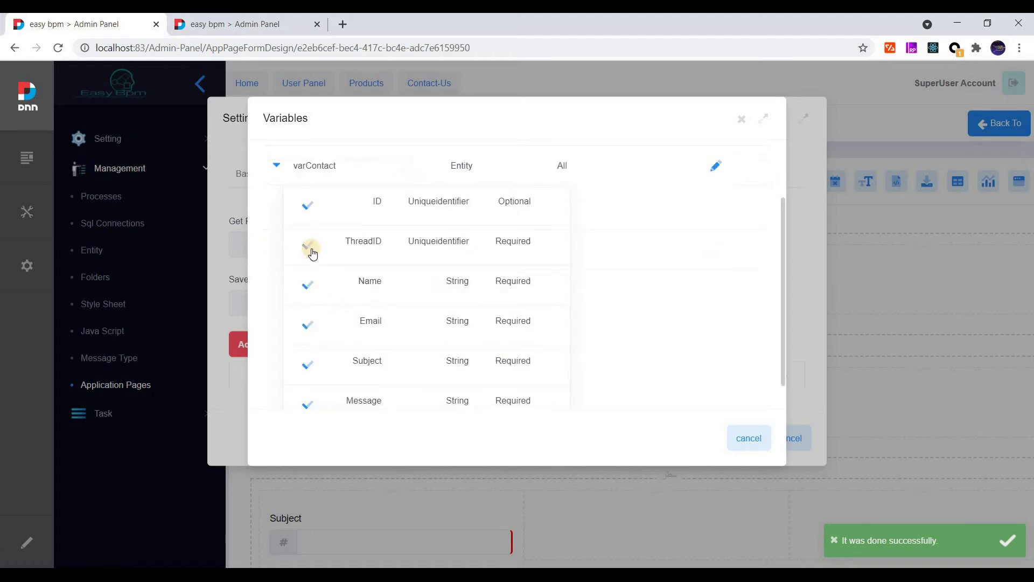
left_click(315, 286)
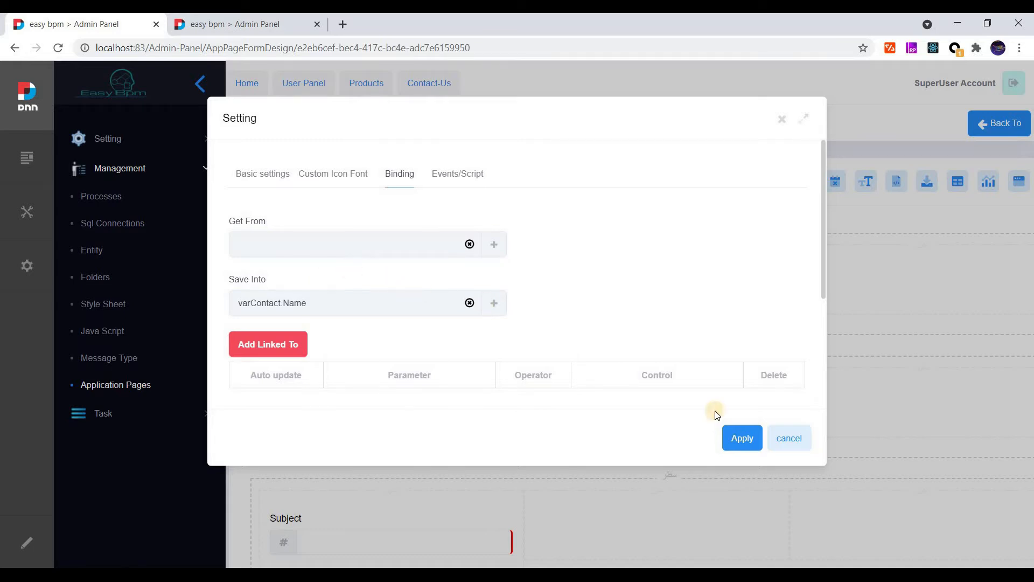
left_click(735, 437)
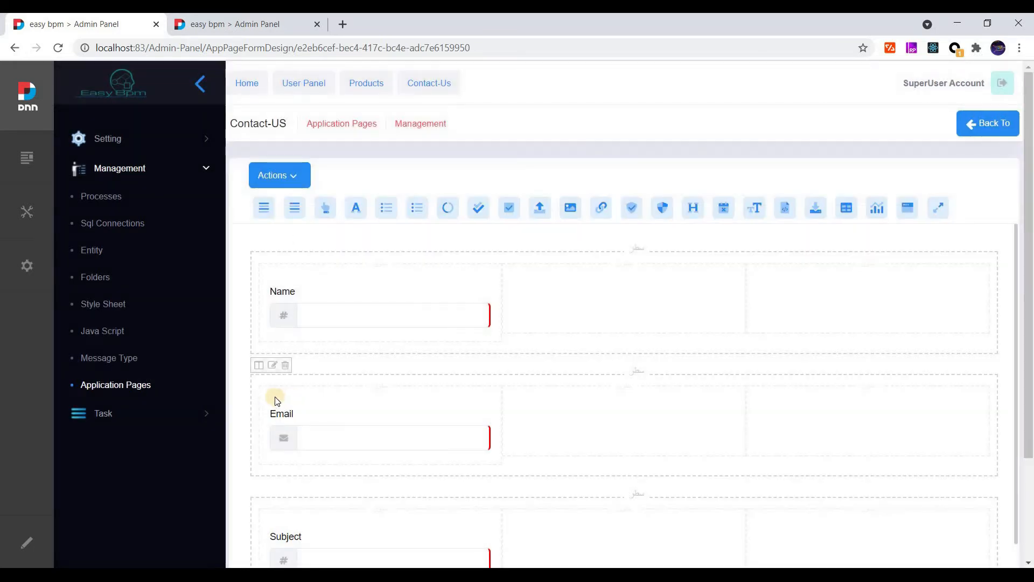
Bind the Email input's Save Into to the Email property of varContact and apply the setting.
left_click(270, 394)
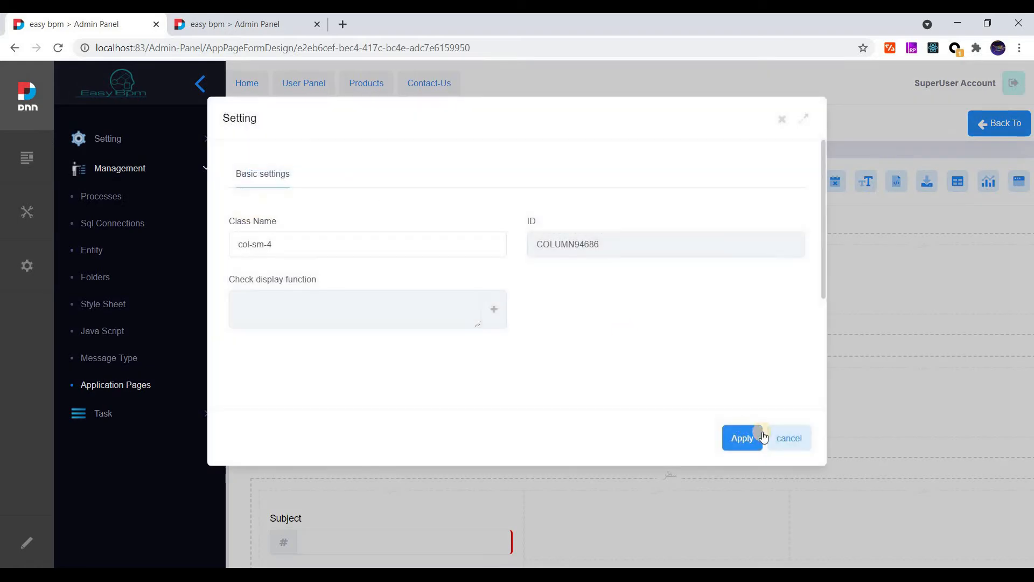
left_click(790, 438)
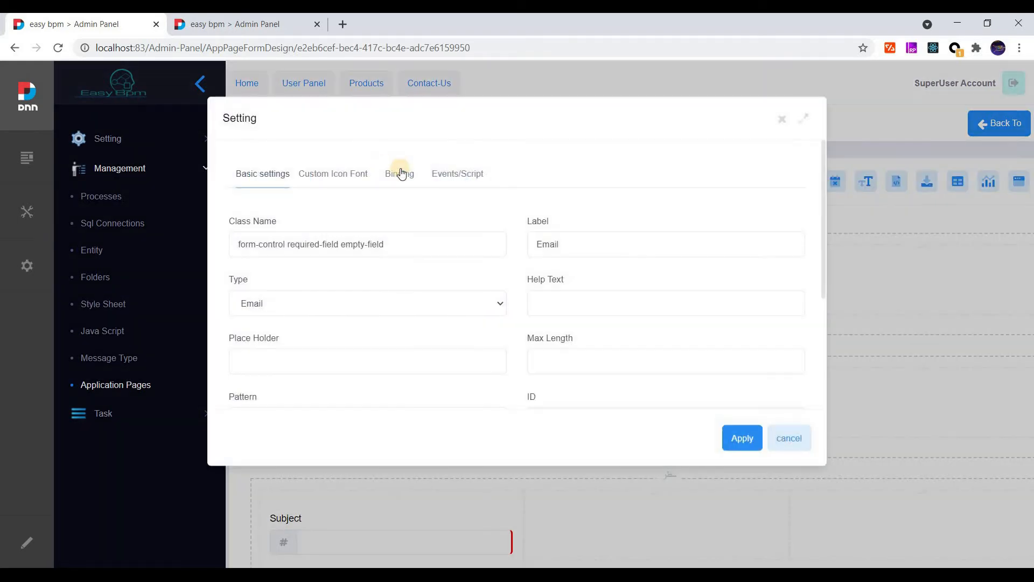
left_click(399, 173)
left_click(496, 303)
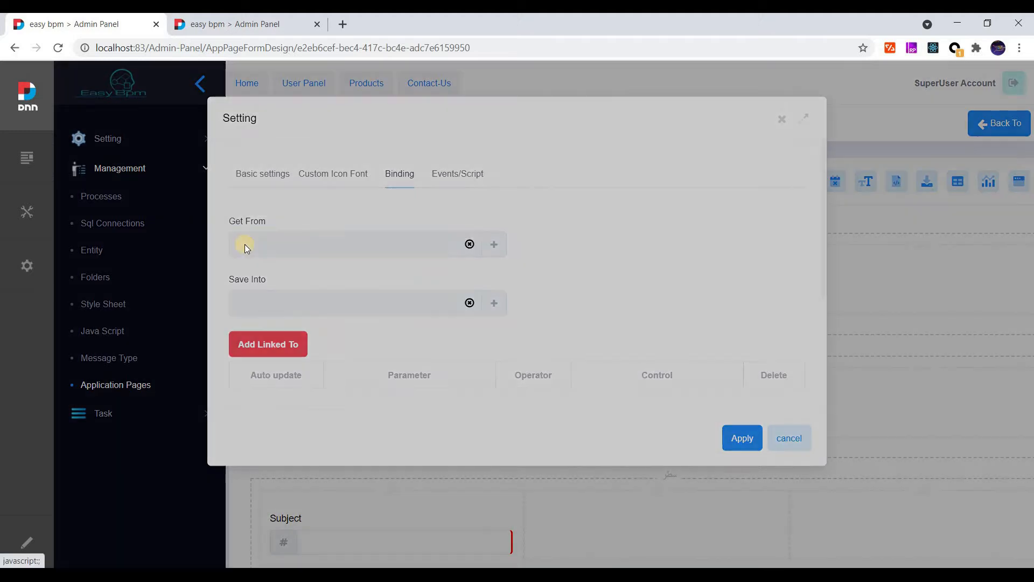
left_click(276, 249)
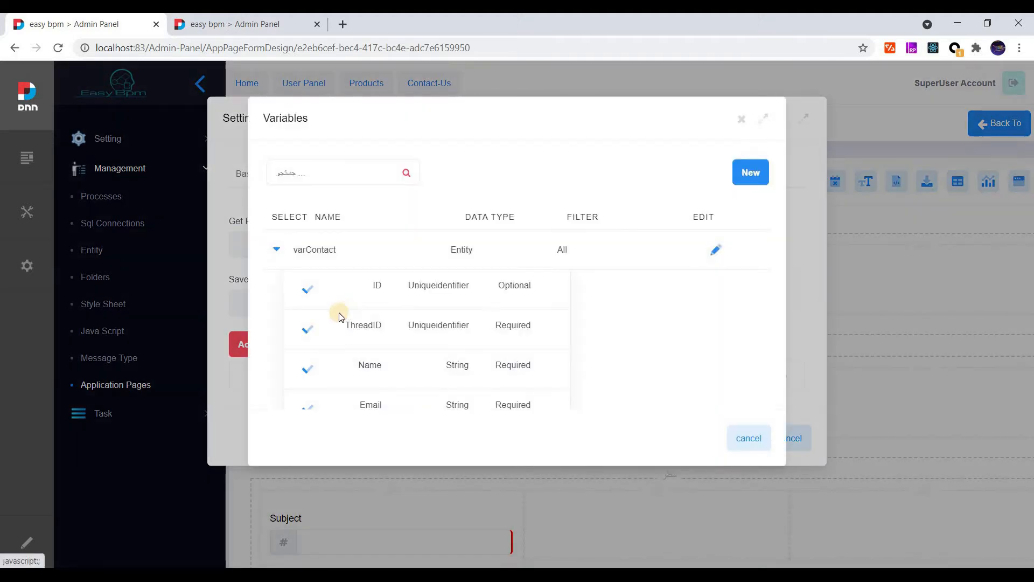
scroll(341, 312, "down", 2)
left_click(311, 294)
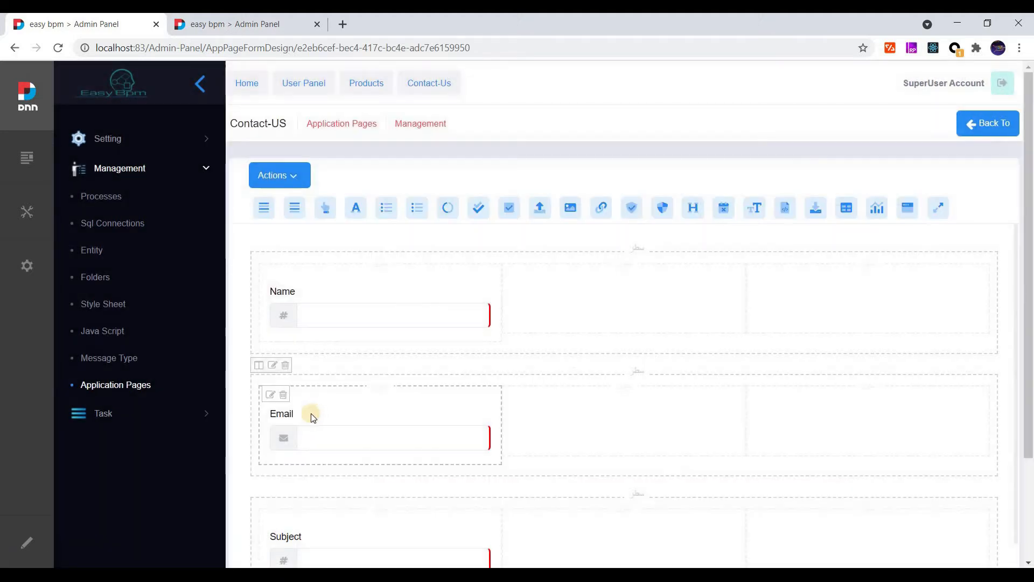
Bind the Subject input's Save Into to the Subject property of varContact and apply the setting.
scroll(311, 413, "down", 2)
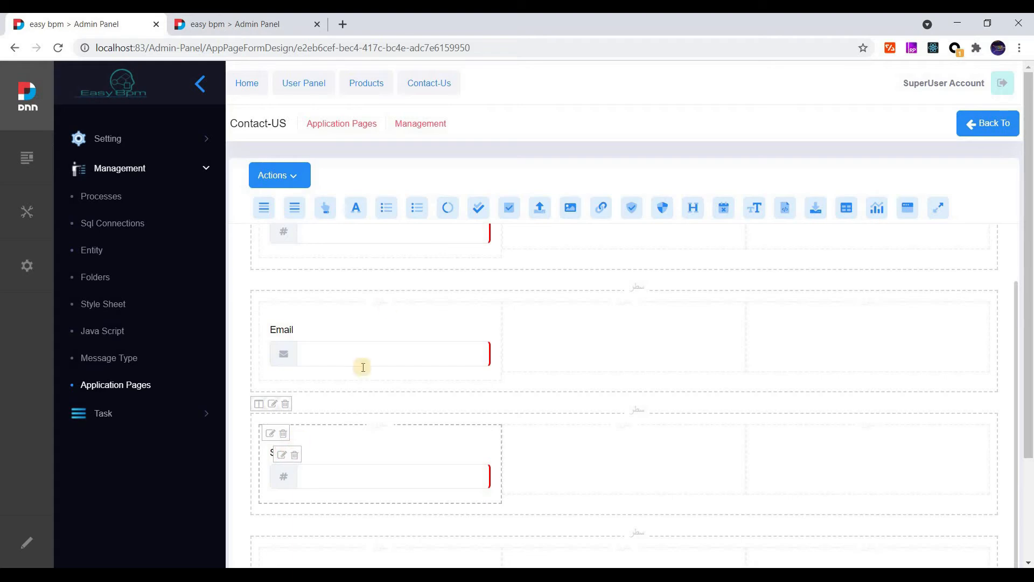
left_click(282, 454)
left_click(400, 173)
left_click(495, 305)
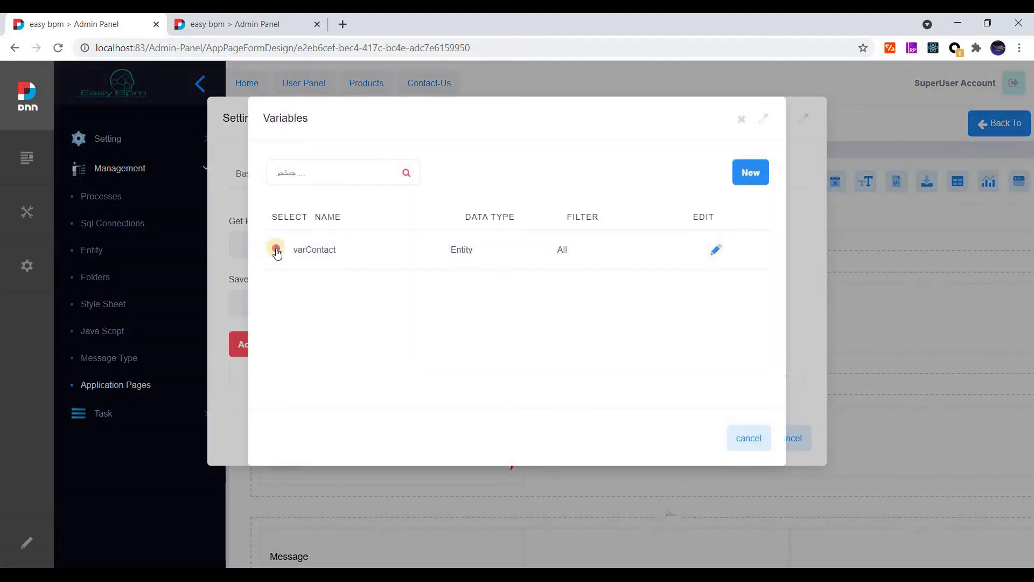
left_click(277, 249)
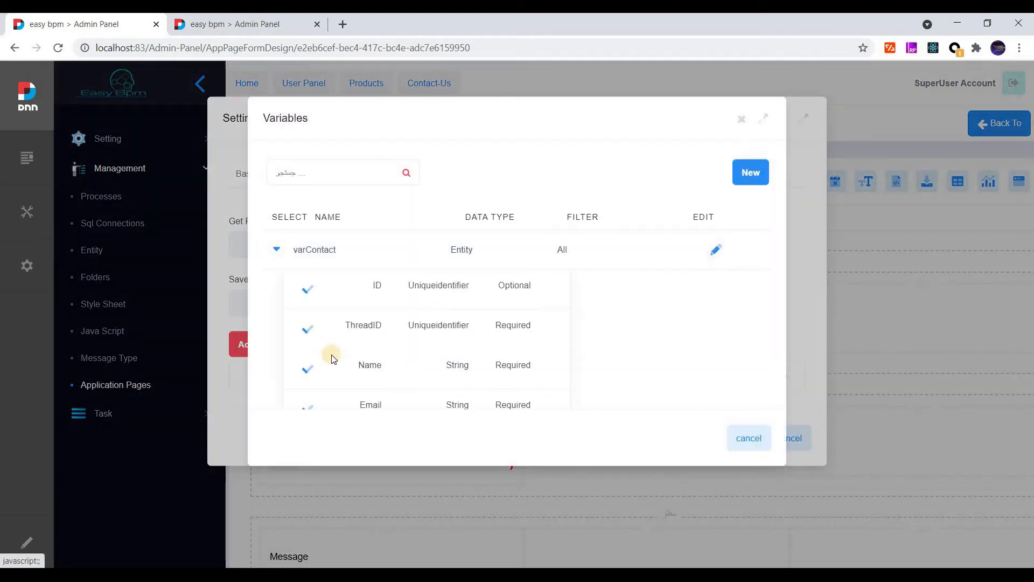
scroll(332, 361, "down", 2)
left_click(430, 364)
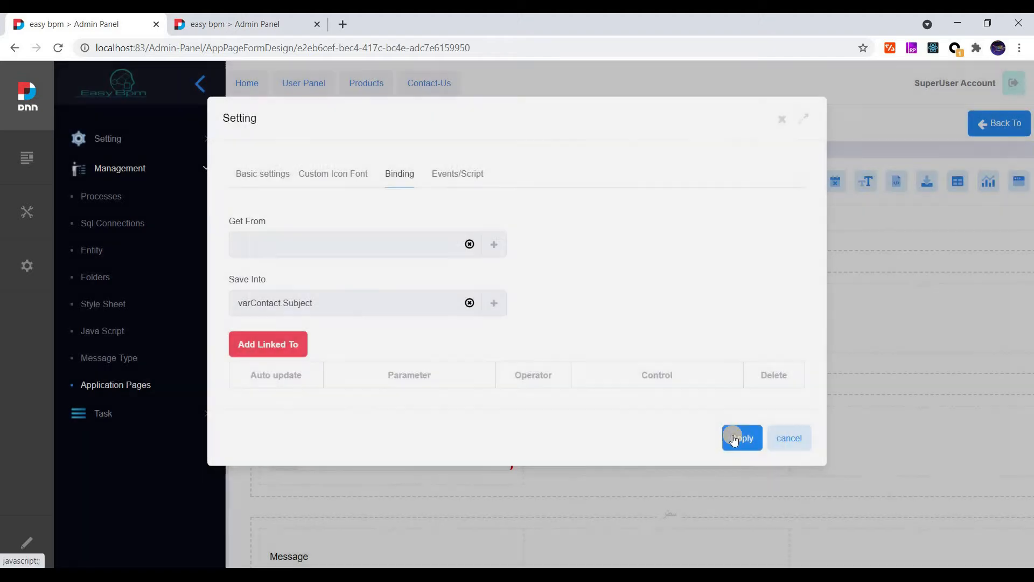
left_click(742, 438)
Bind the Message input's Save Into to the Message property of varContact and apply the setting.
scroll(345, 415, "down", 2)
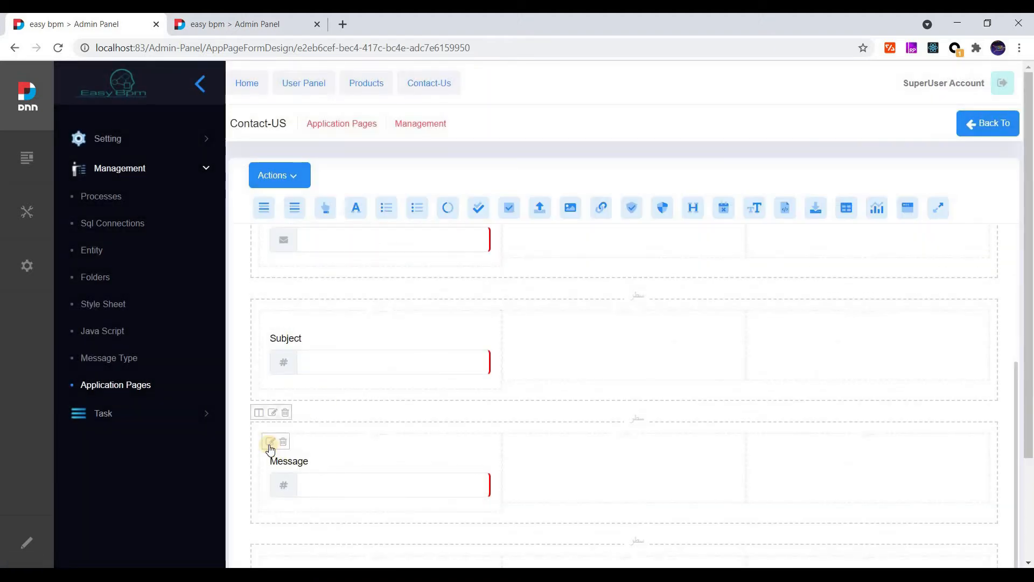
left_click(269, 443)
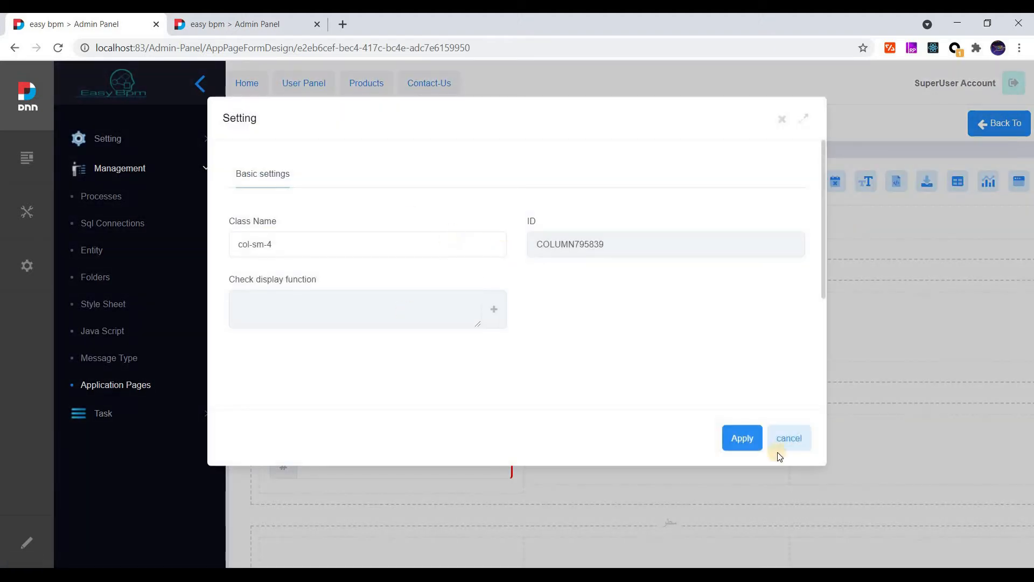
left_click(785, 439)
left_click(275, 459)
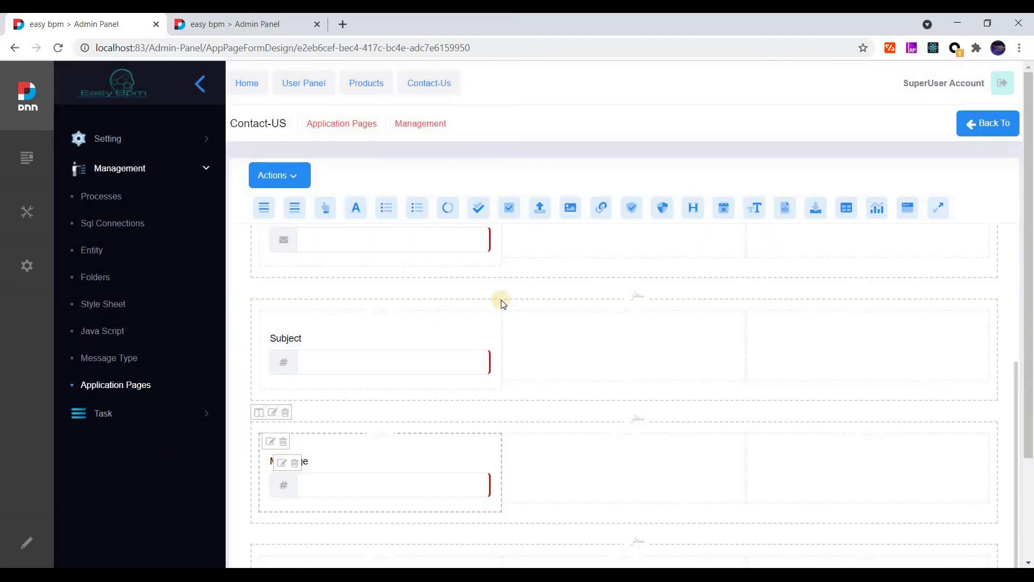
left_click(400, 173)
left_click(493, 303)
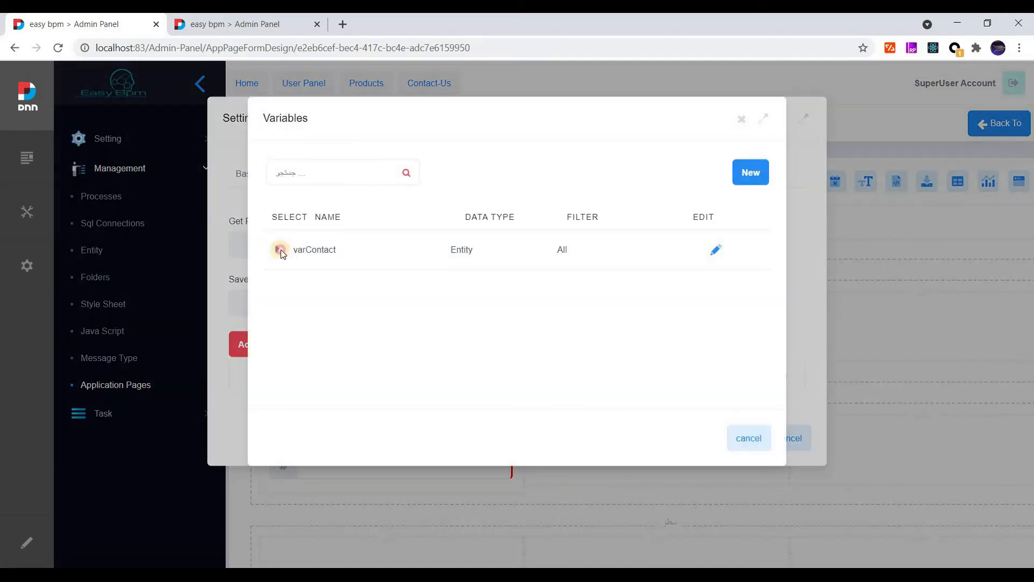
left_click(279, 250)
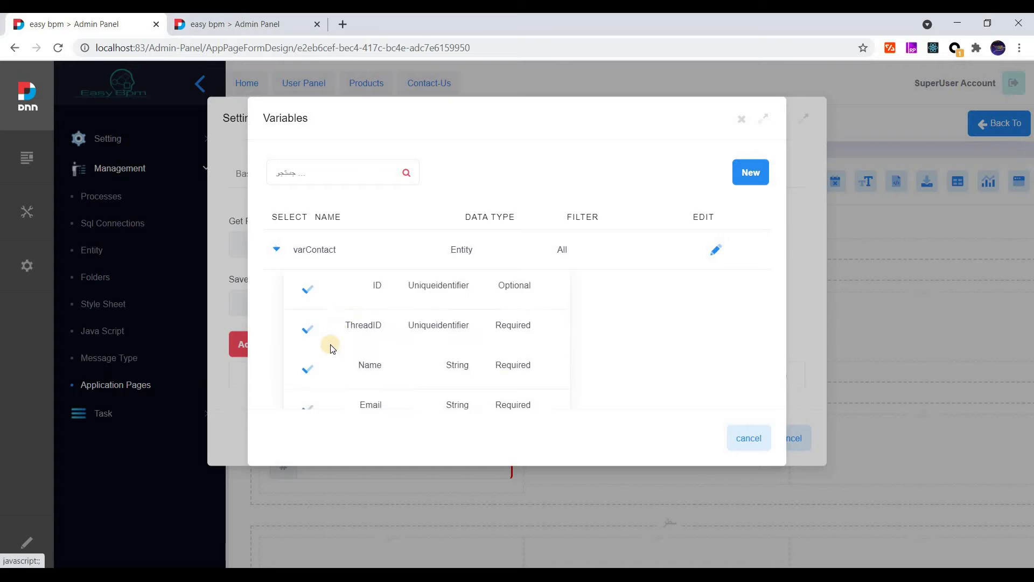
scroll(323, 323, "down", 2)
left_click(305, 377)
left_click(737, 437)
left_click(740, 437)
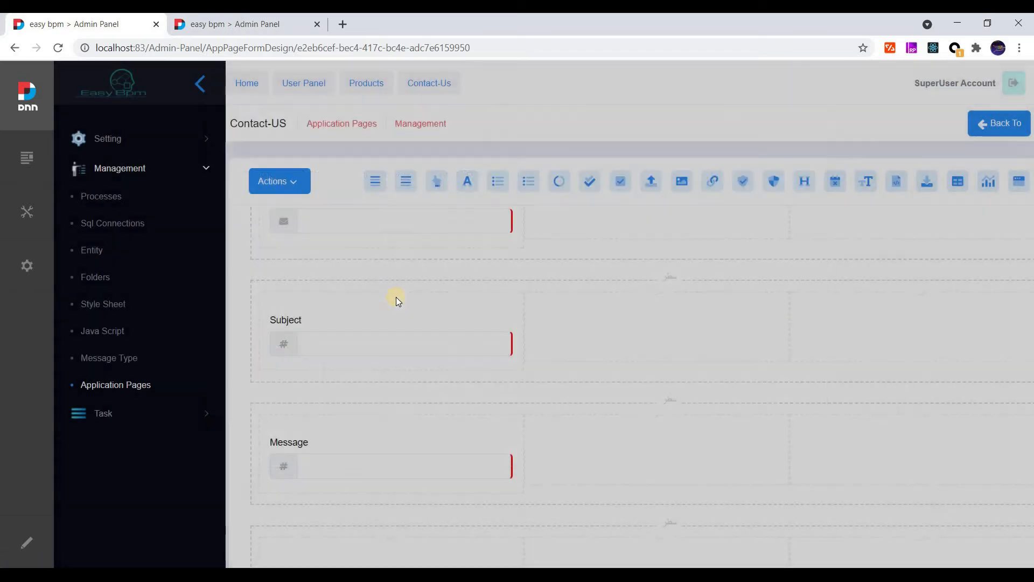
Save the Contact-US form design and open its preview.
left_click(298, 174)
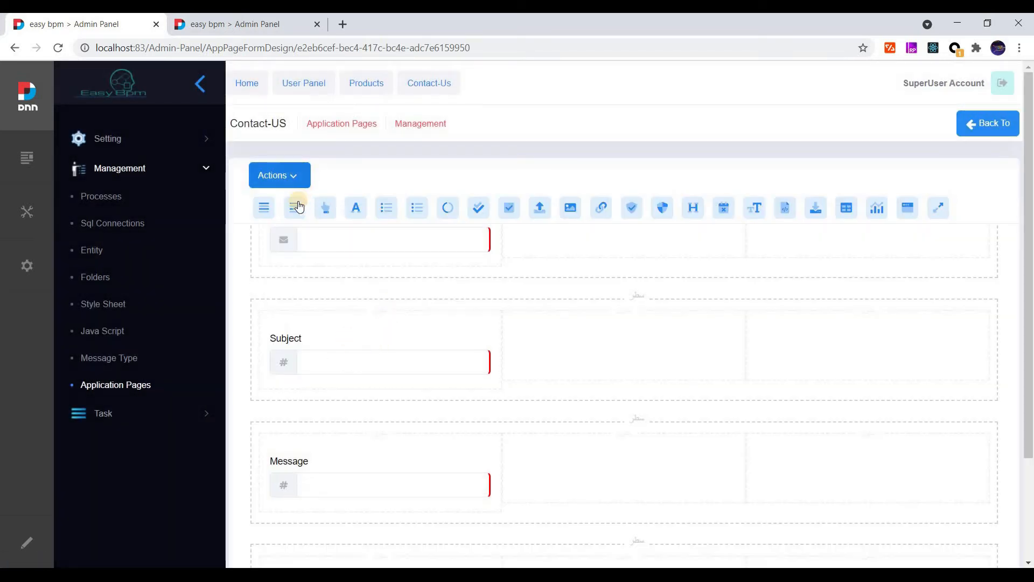
left_click(299, 206)
left_click(280, 175)
left_click(286, 340)
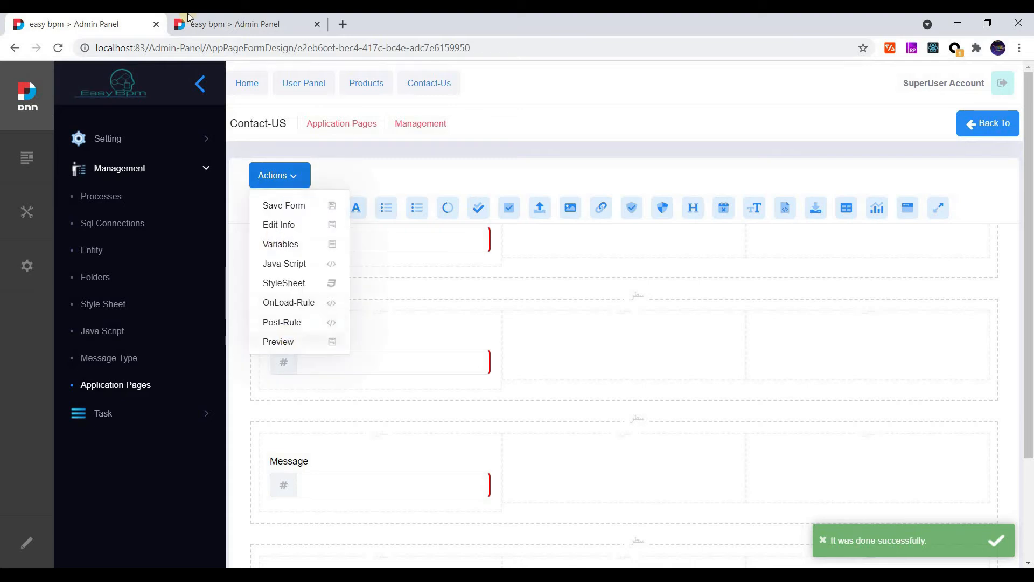
Check the Message box in the form preview, close that preview and return to the form designer.
left_click(209, 19)
scroll(228, 381, "down", 1)
left_click(371, 432)
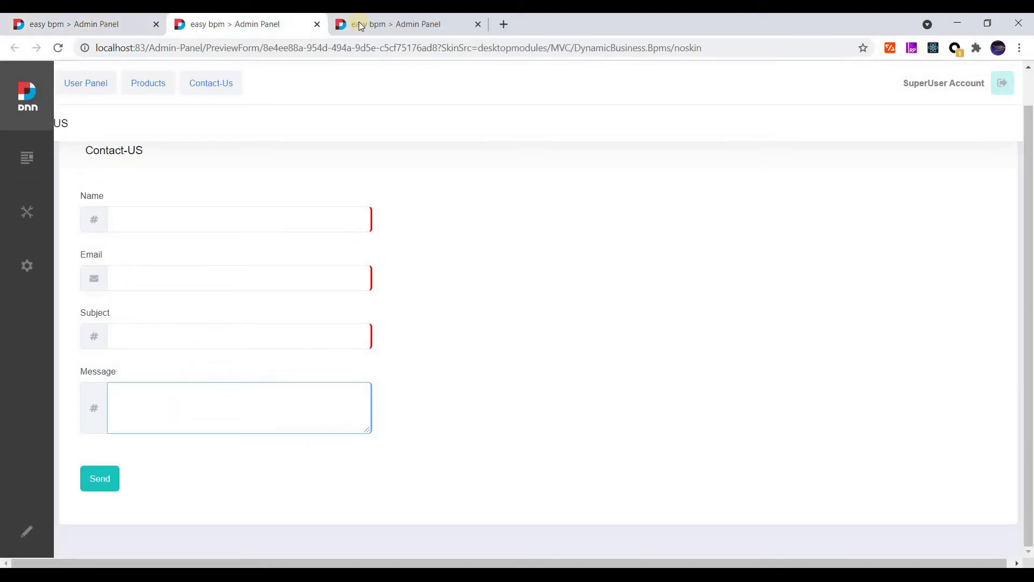
left_click(317, 24)
left_click(135, 27)
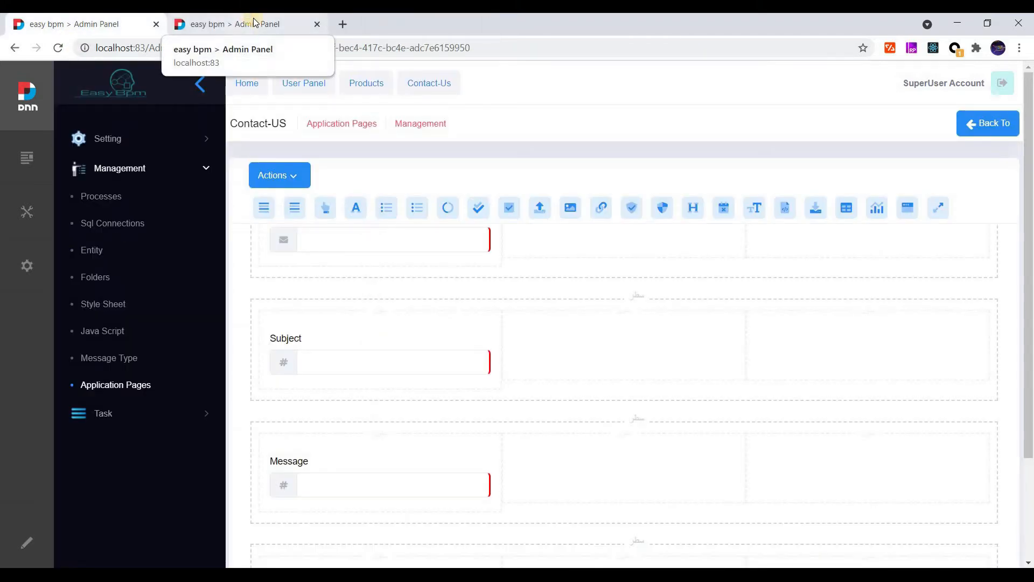
Open the site's Contact-Us page for editing and add a BPMS SingleAction module to its header pane.
left_click(247, 18)
left_click(420, 87)
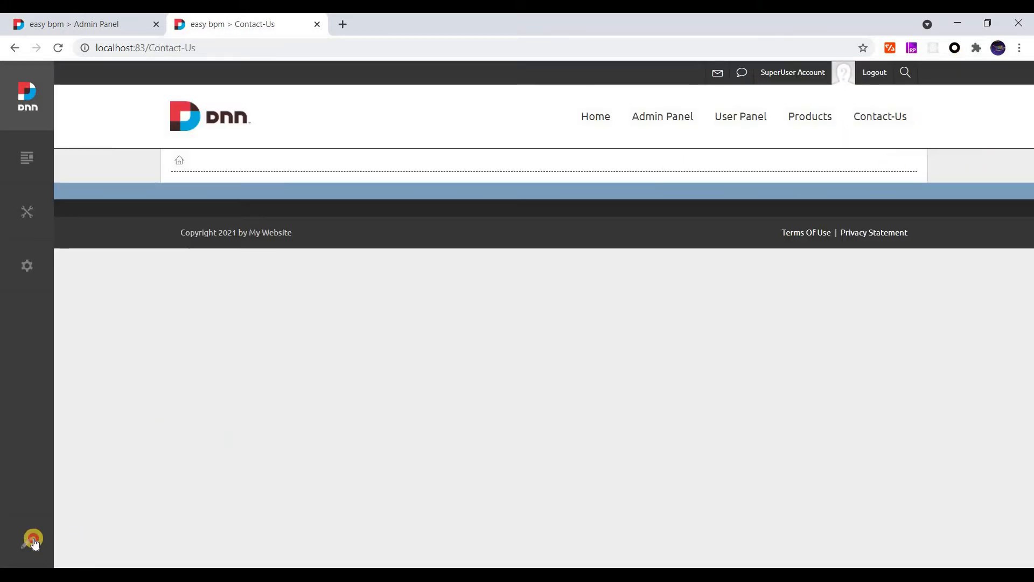
left_click(23, 541)
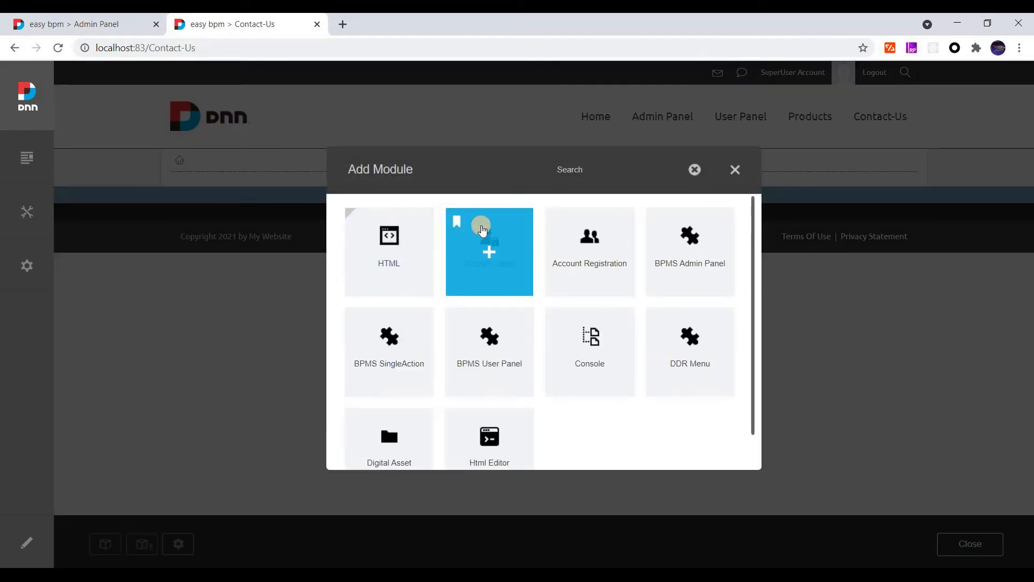
type("sin")
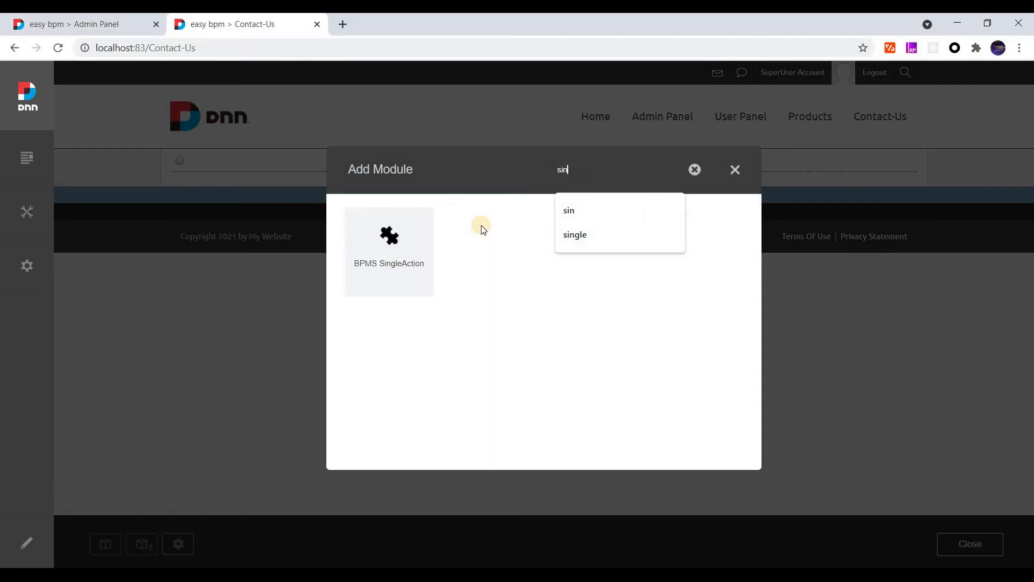
left_click(384, 244)
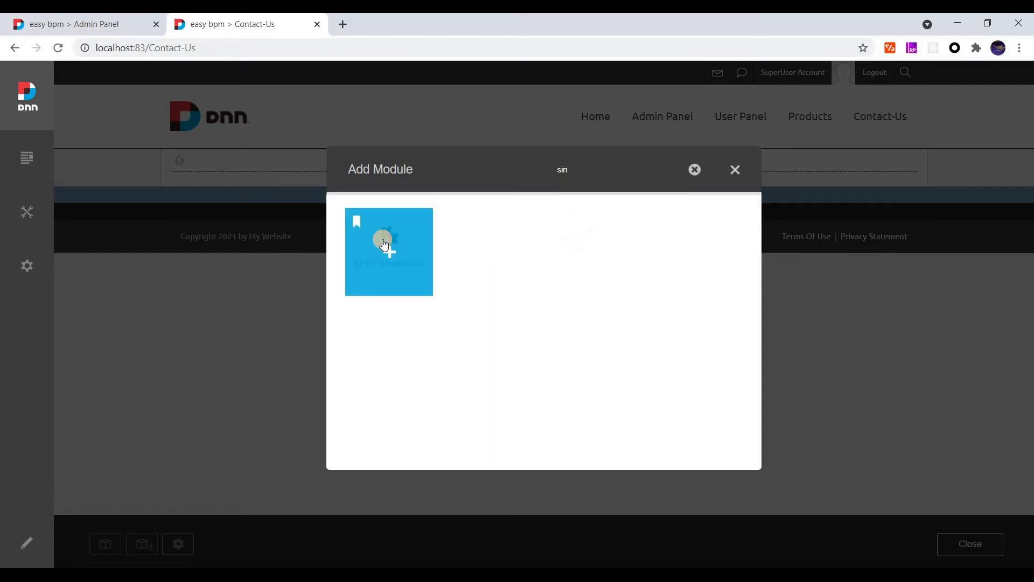
left_click_drag(384, 244, 510, 231)
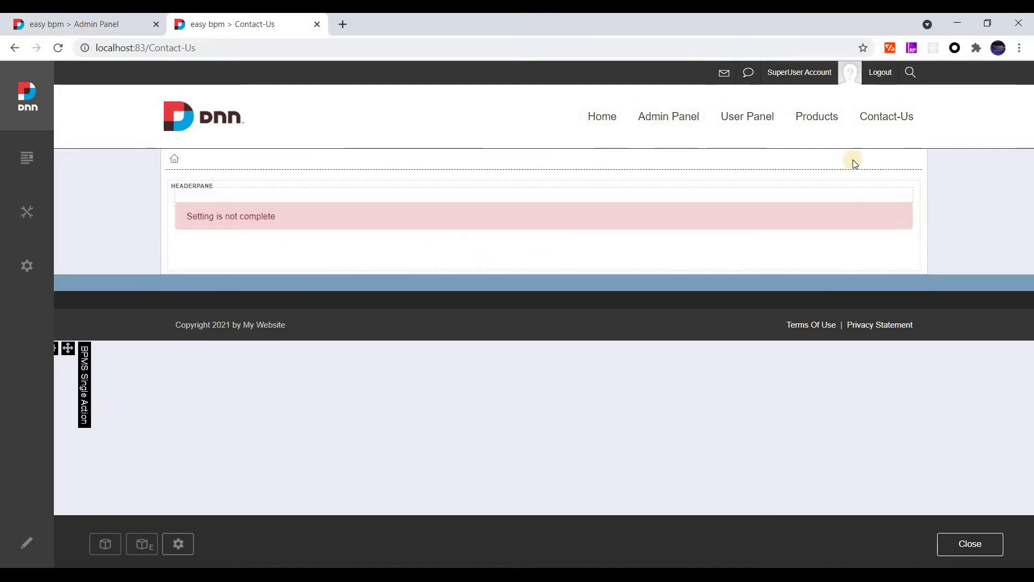
In the new module's settings, set Forms/Processess to Application Pages and choose the Contact-US form.
mouse_move(866, 195)
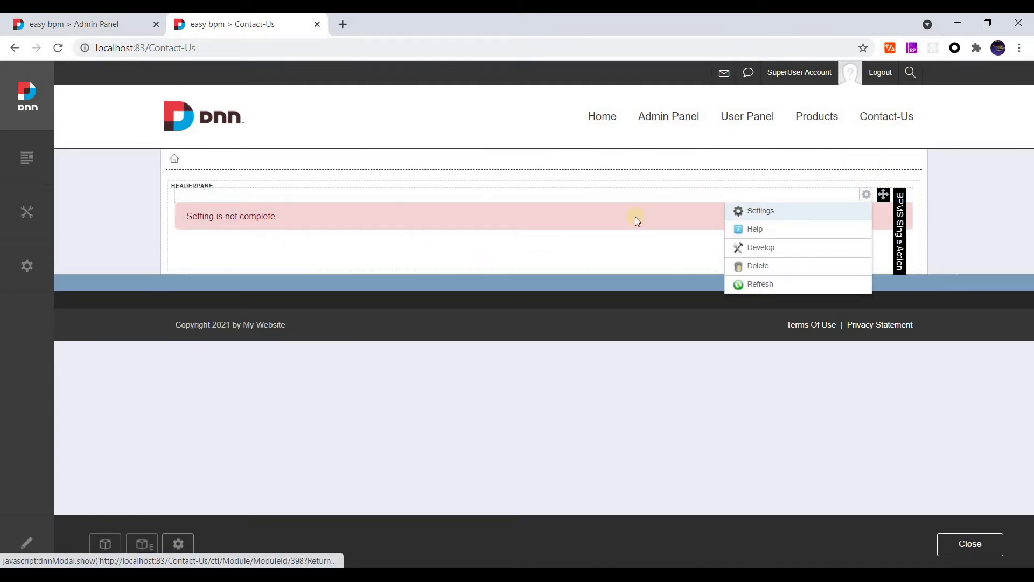
left_click(757, 211)
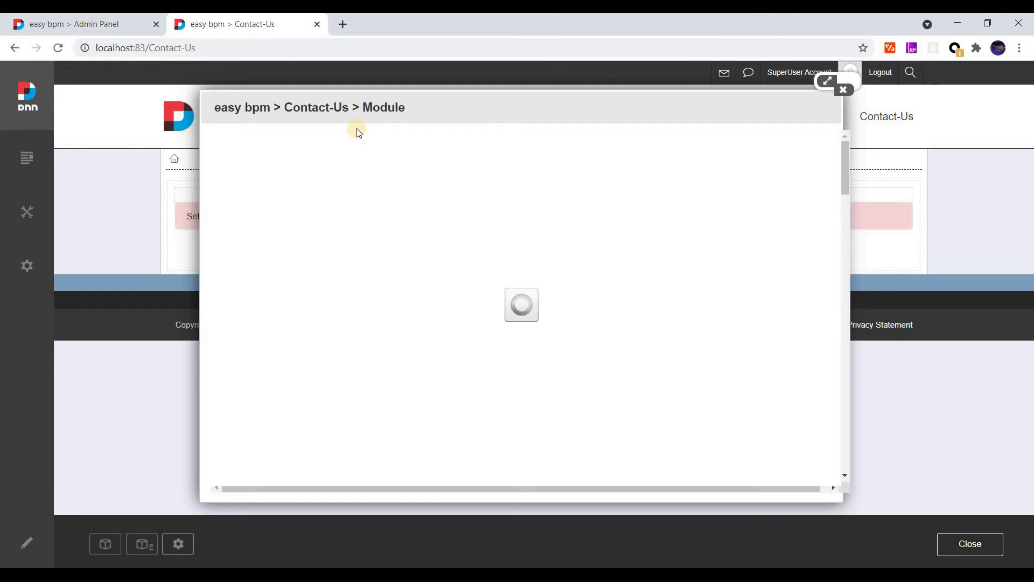
left_click(517, 165)
scroll(229, 331, "down", 1)
left_click(235, 339)
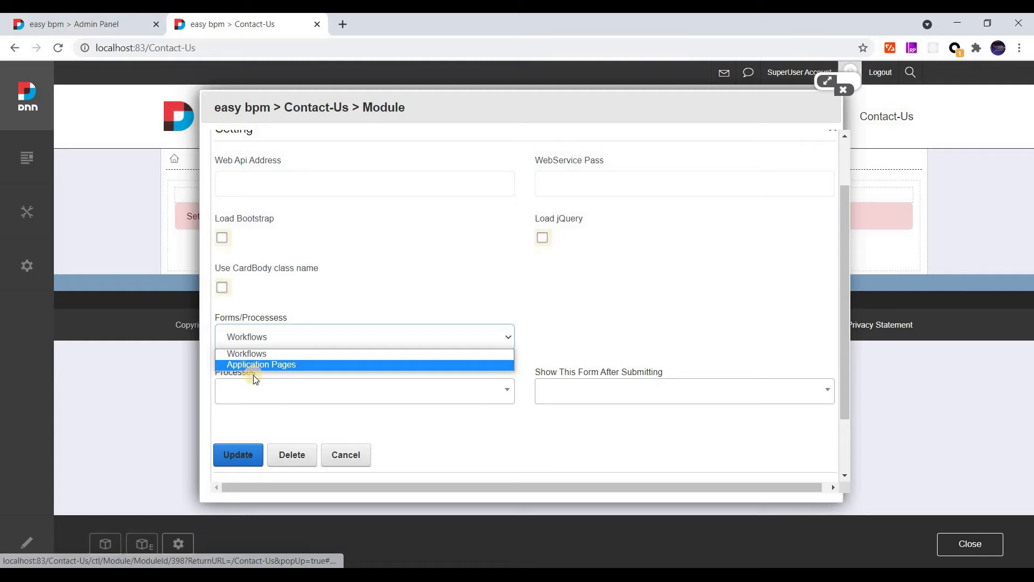
left_click(243, 366)
left_click(255, 396)
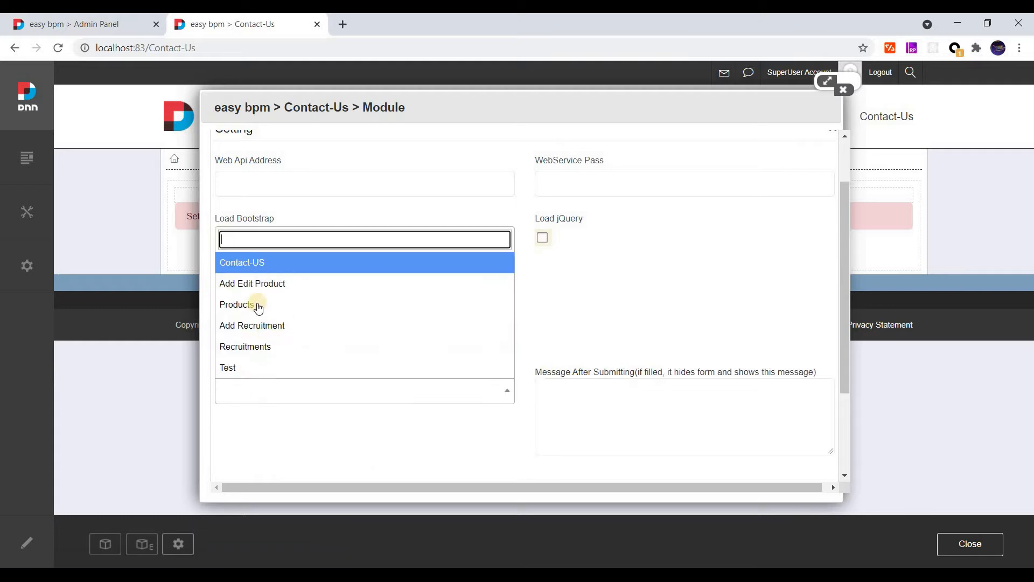
left_click(245, 264)
Update the BPMS Single Action module with its new settings and review them.
scroll(425, 353, "down", 2)
left_click(243, 387)
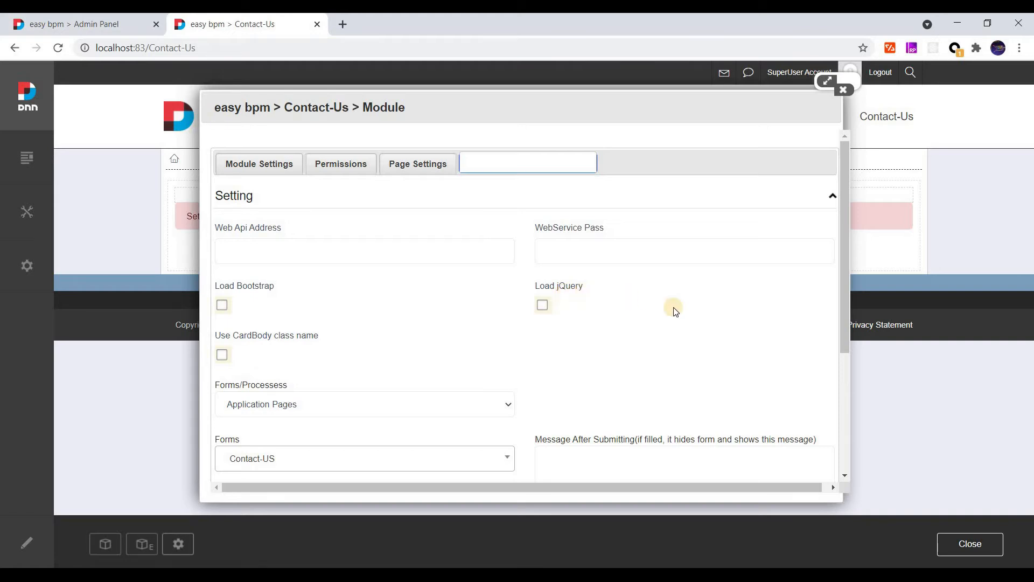
scroll(785, 344, "down", 3)
scroll(786, 345, "up", 3)
scroll(677, 391, "down", 2)
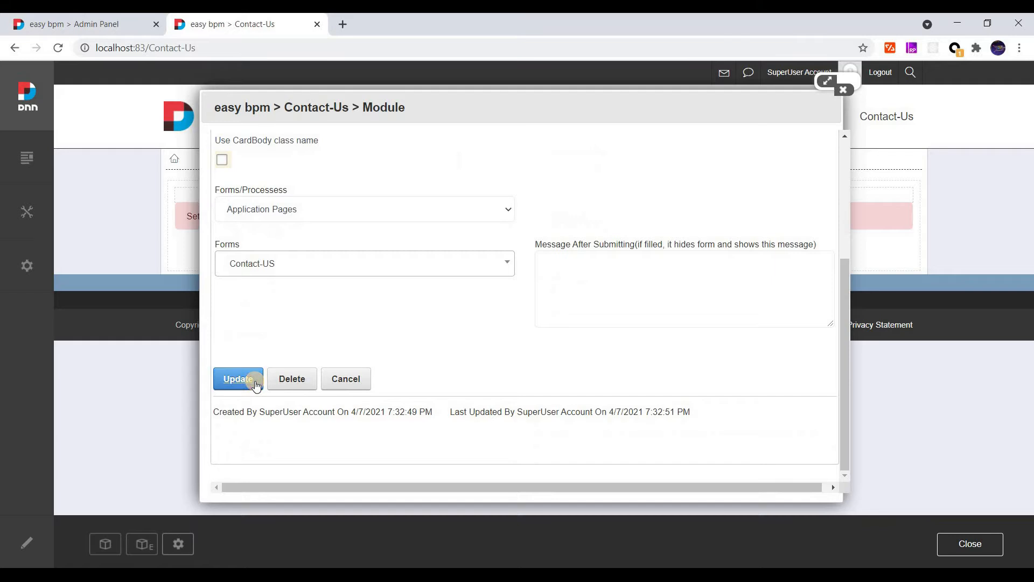
Update the module's settings, check the Contact-US form on the site page, and return to the form designer in the Admin Panel.
left_click(256, 382)
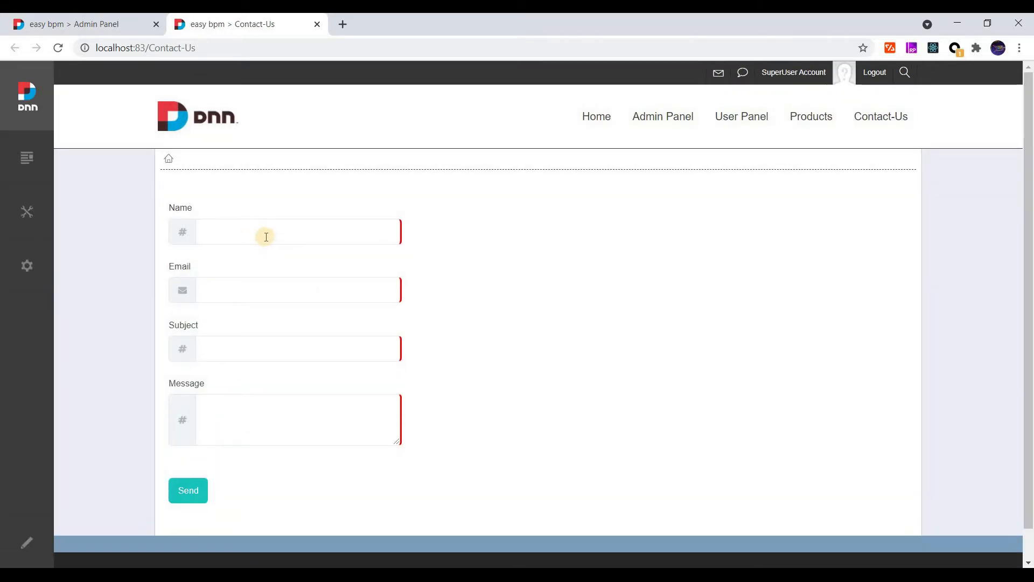
left_click(266, 237)
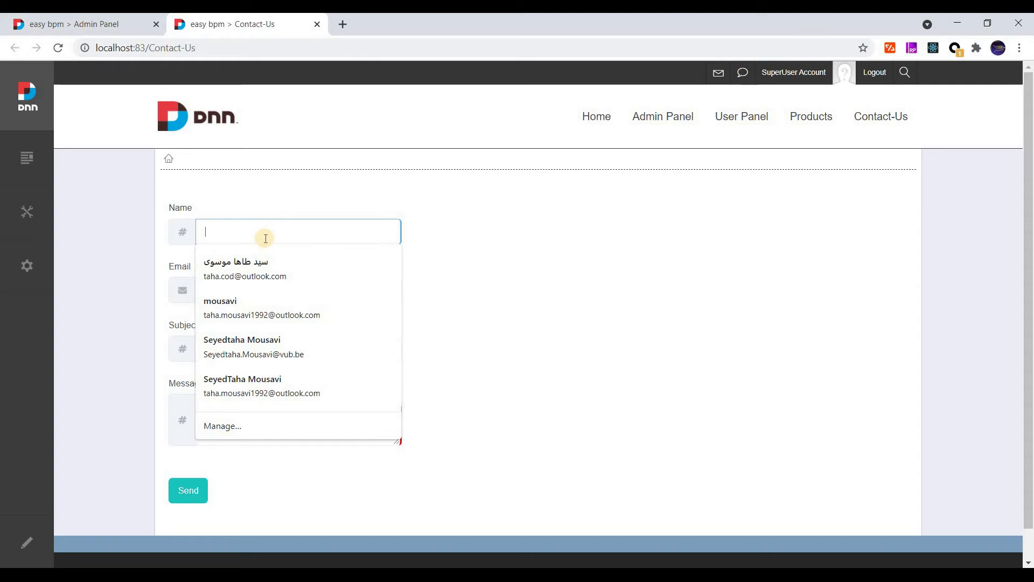
left_click(79, 24)
left_click(273, 177)
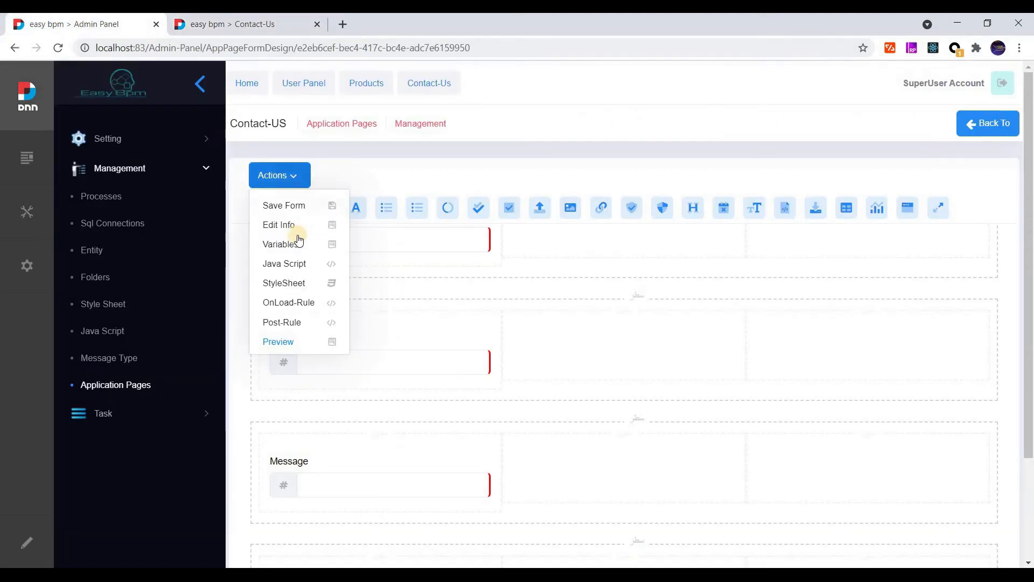
left_click(405, 165)
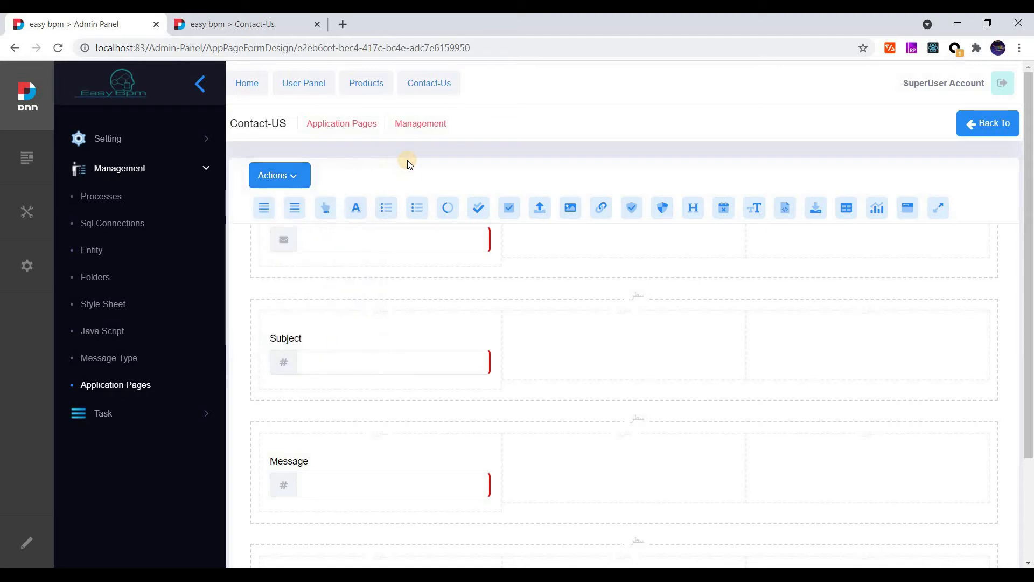
left_click(273, 176)
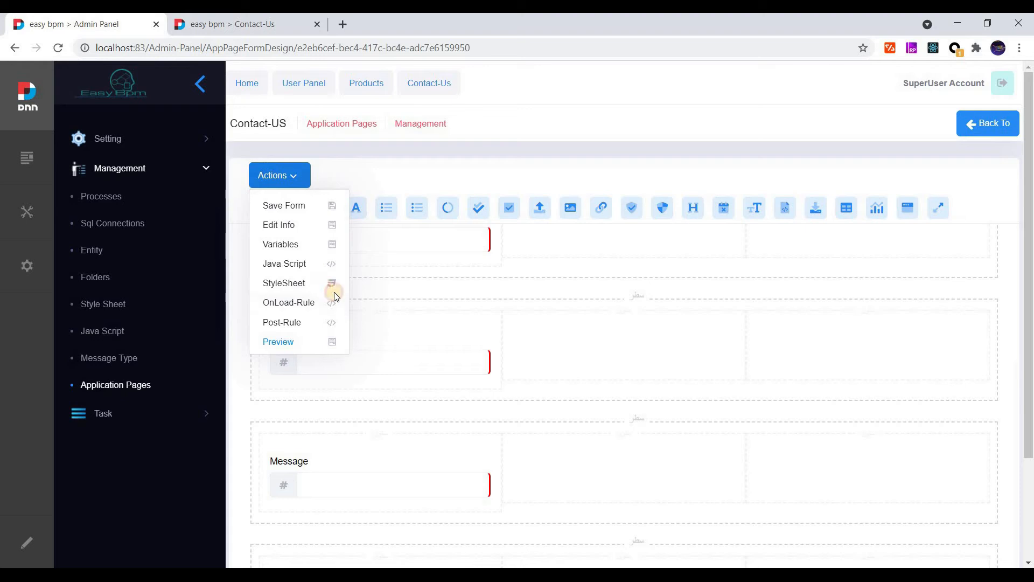
left_click(406, 280)
Open the Send button's settings and start designing the business rule for its code.
scroll(307, 485, "down", 3)
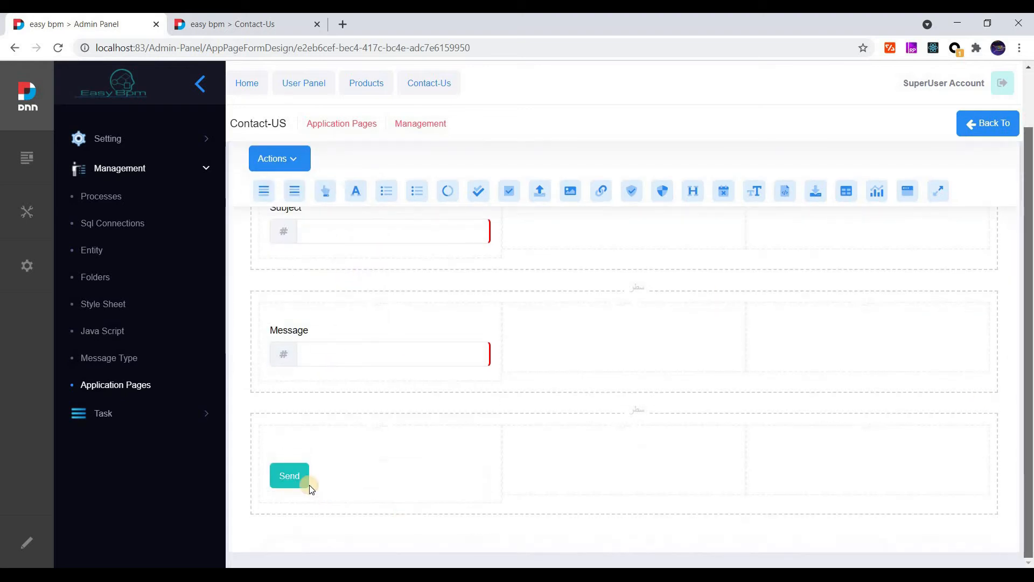
left_click(283, 457)
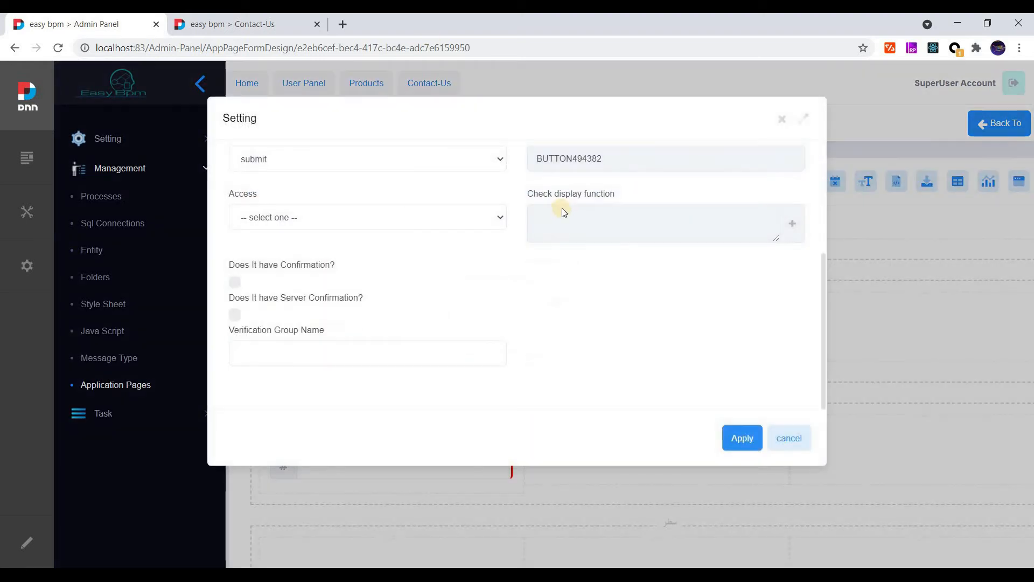
left_click(334, 174)
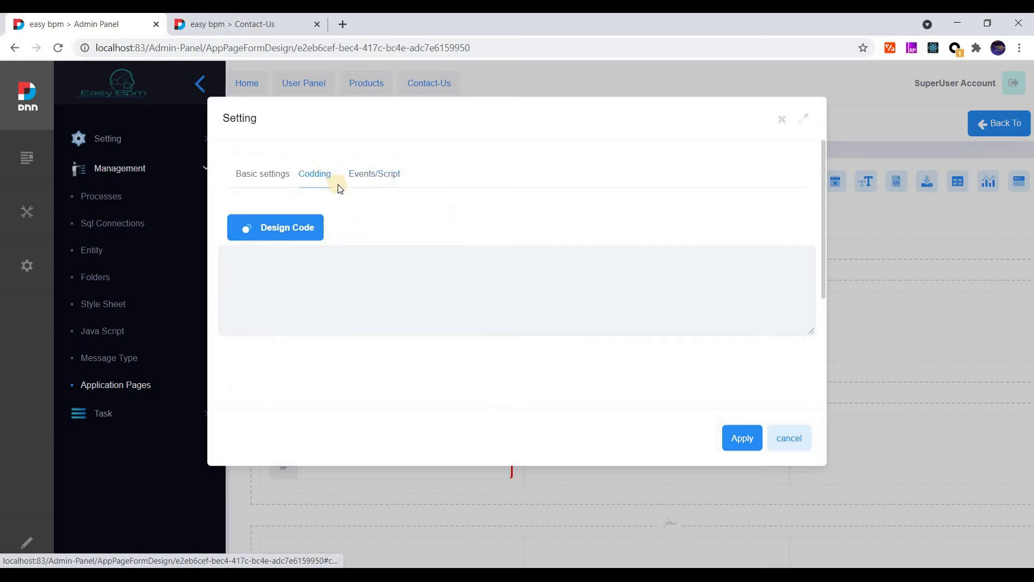
left_click(281, 237)
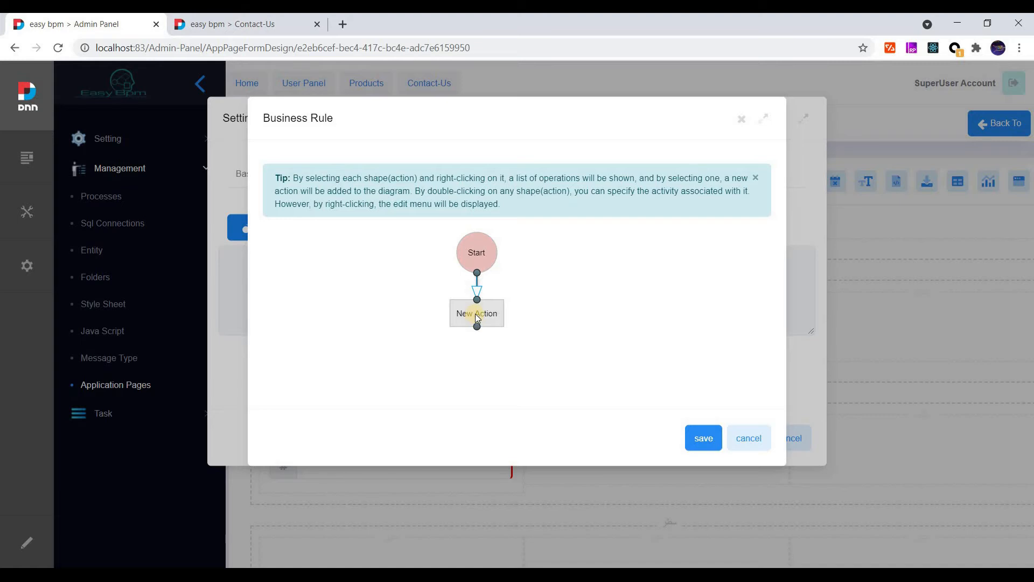
Edit the rule's new action, naming it Send Email and setting its action type to Send Email.
double_click(476, 314)
triple_click(354, 173)
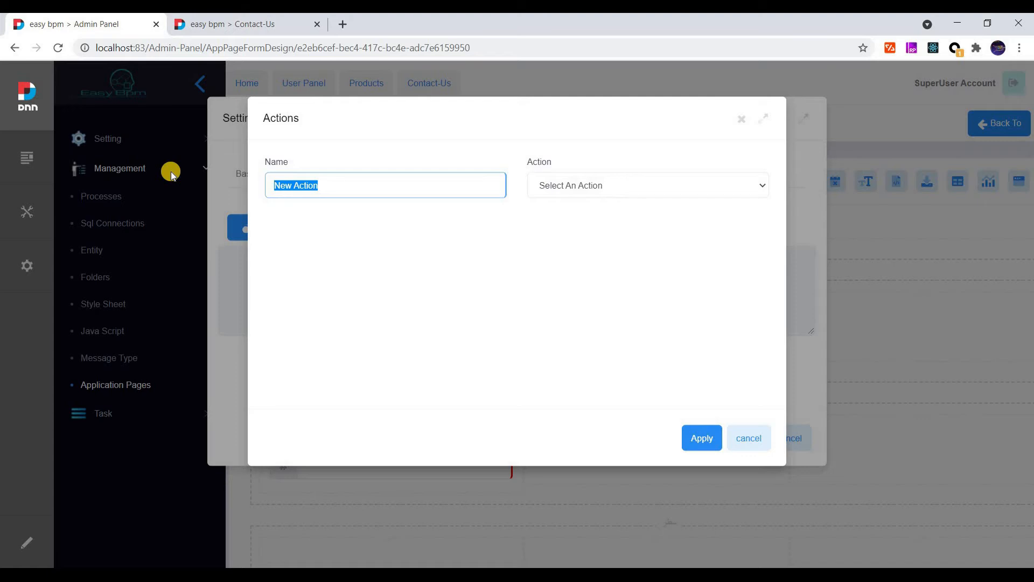
type("Send Emai")
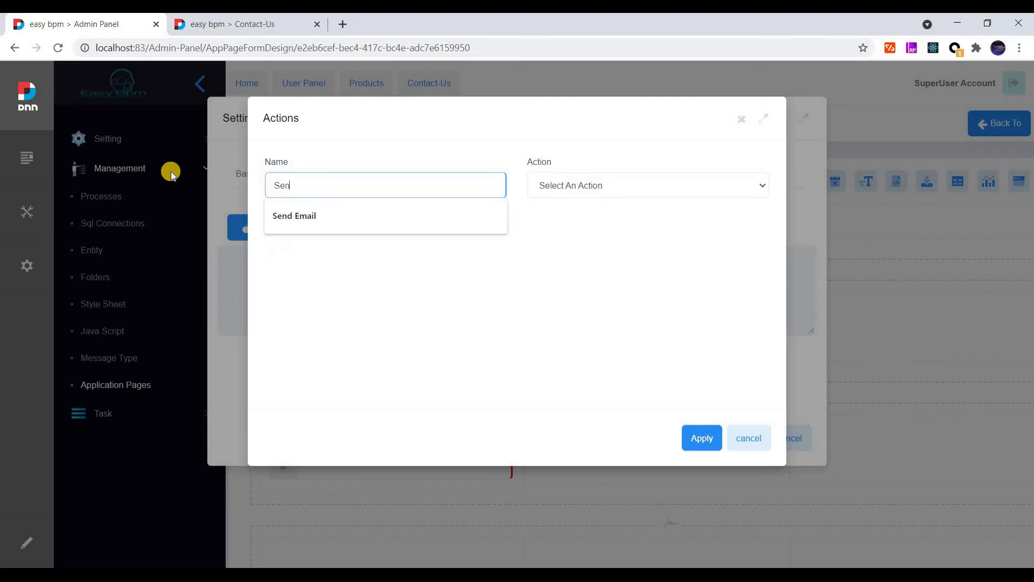
type("l")
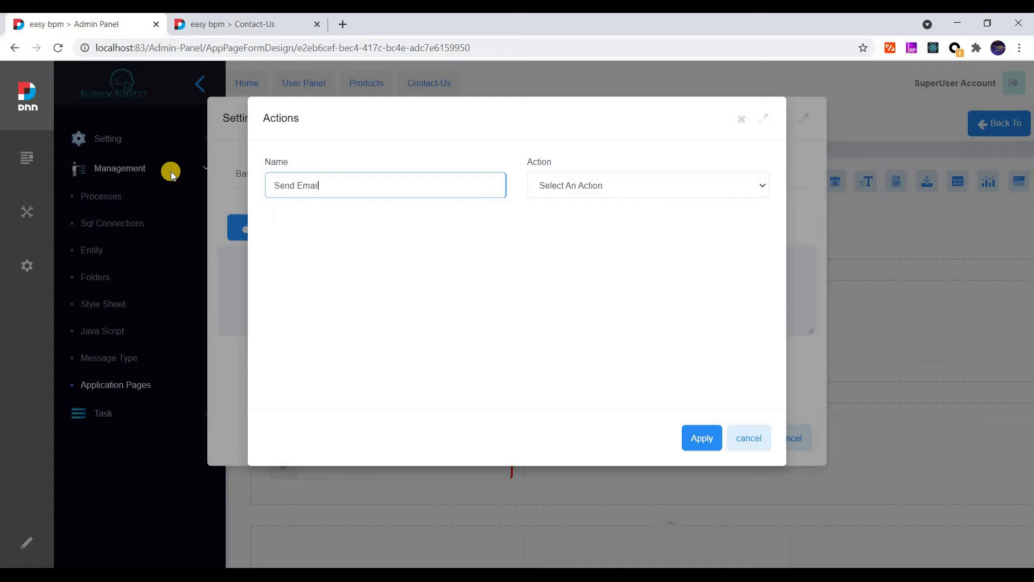
left_click(573, 185)
scroll(674, 350, "down", 5)
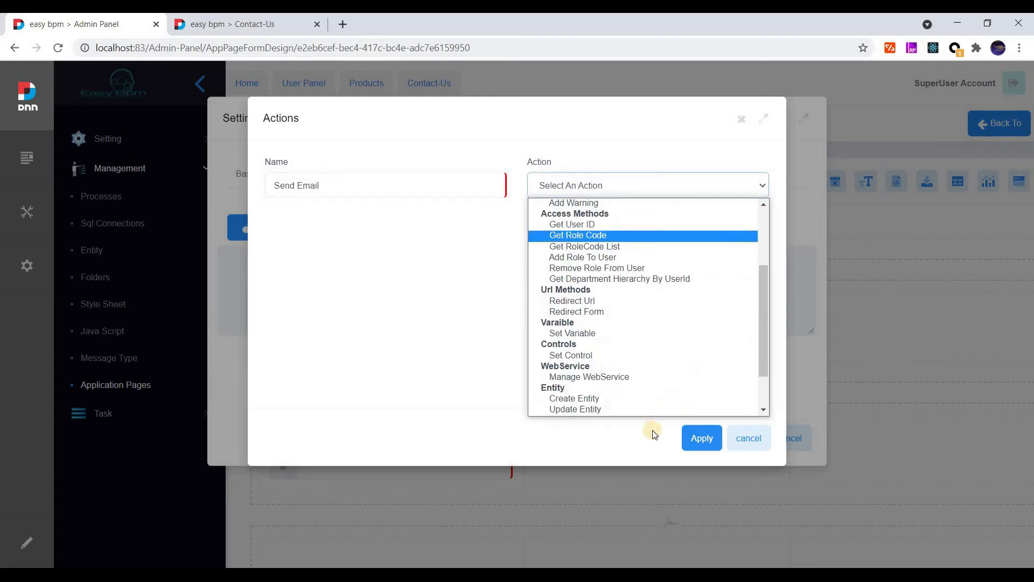
scroll(652, 286, "up", 5)
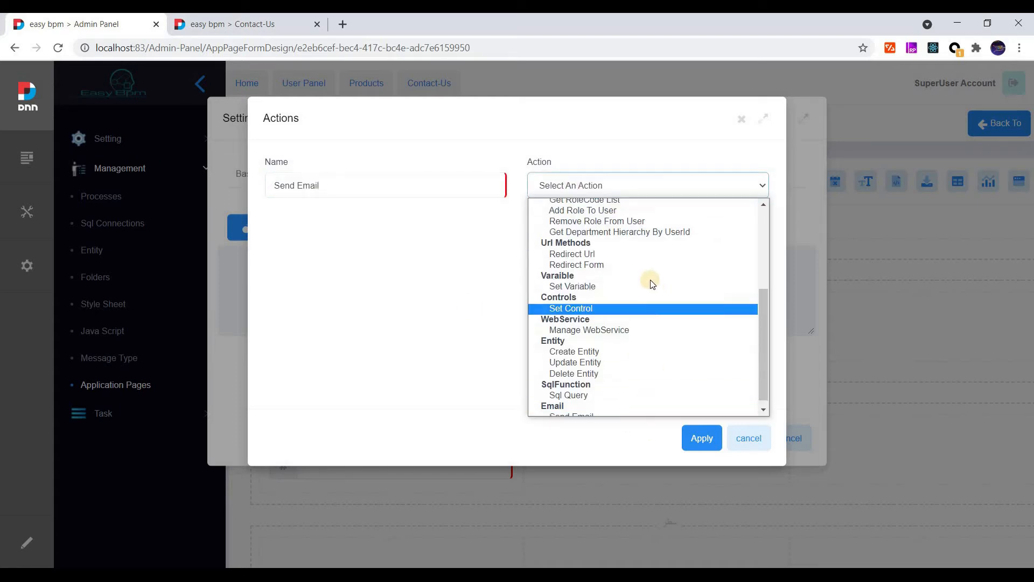
scroll(601, 396, "down", 3)
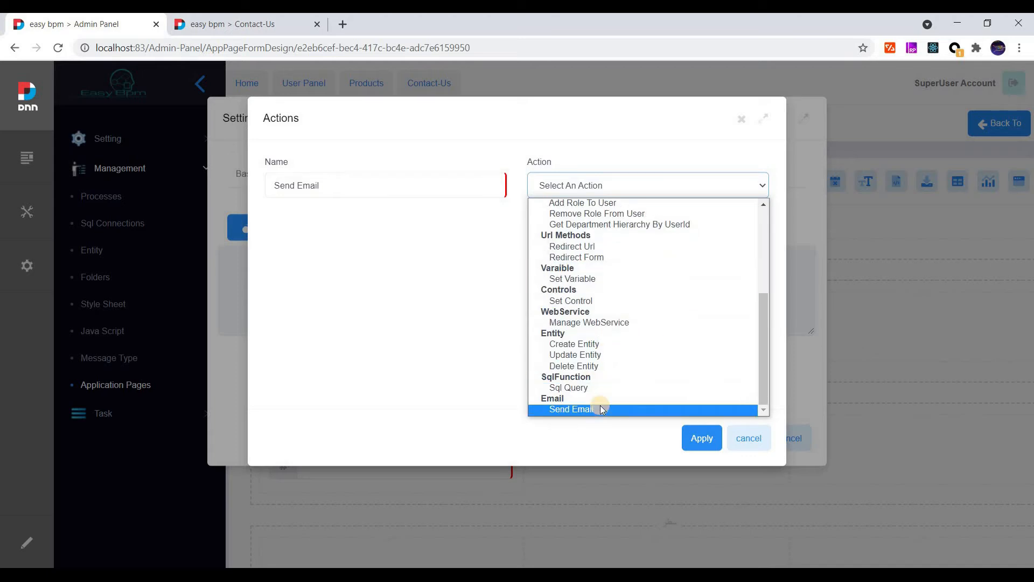
left_click(600, 408)
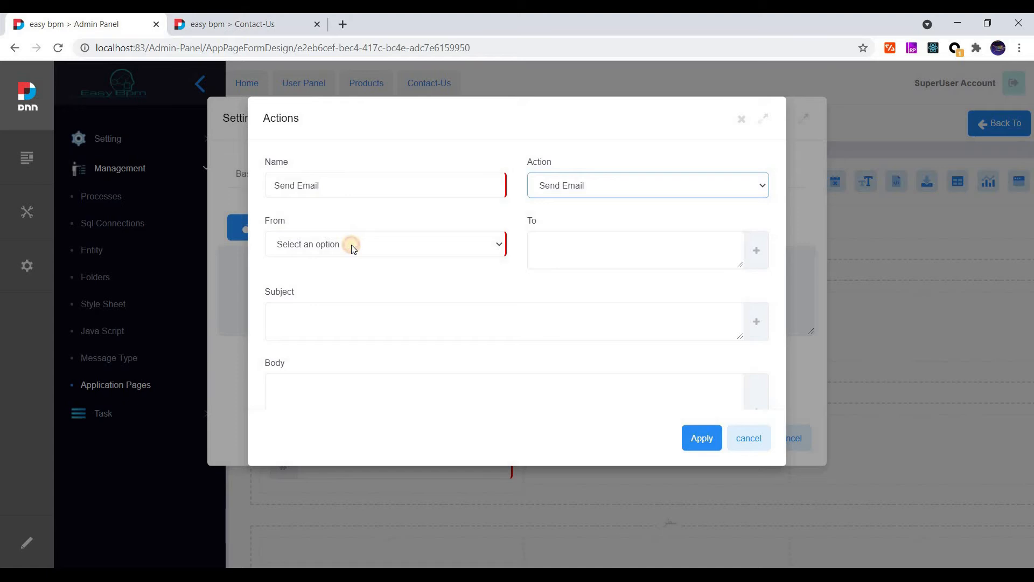
Choose the Easy BPM Outlook account as the sender of the email action.
left_click(353, 247)
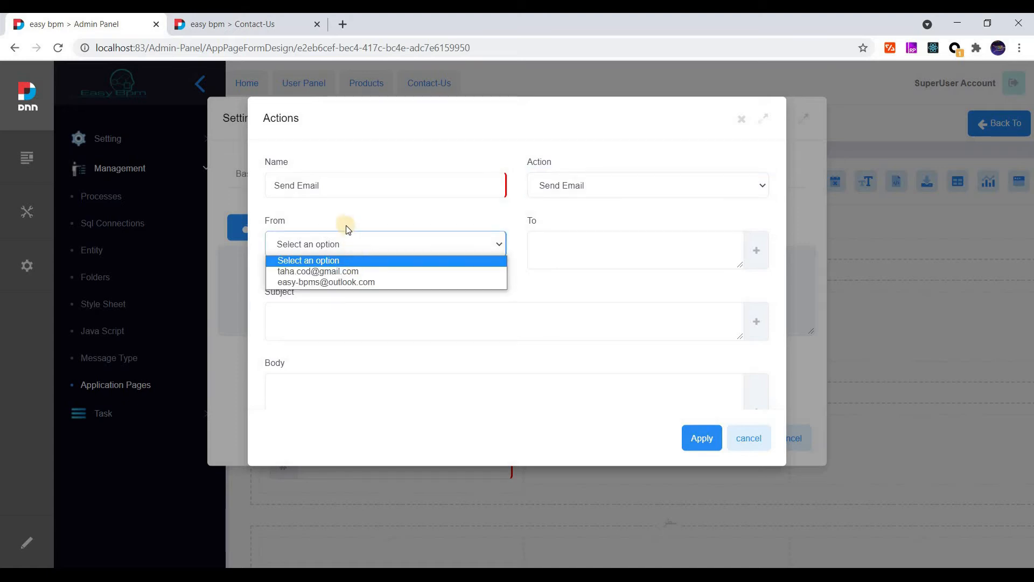
left_click(346, 231)
left_click(344, 251)
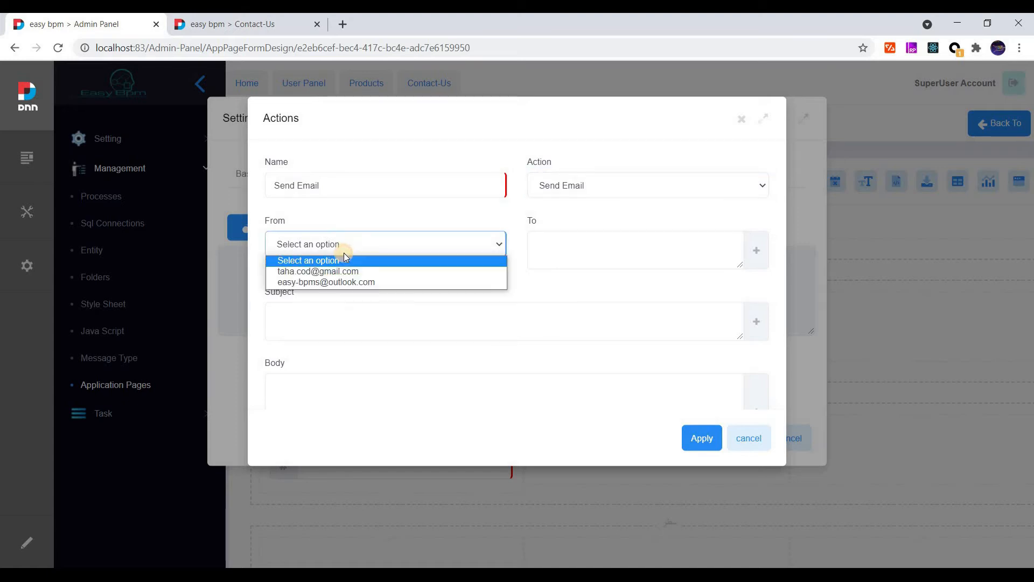
left_click(335, 281)
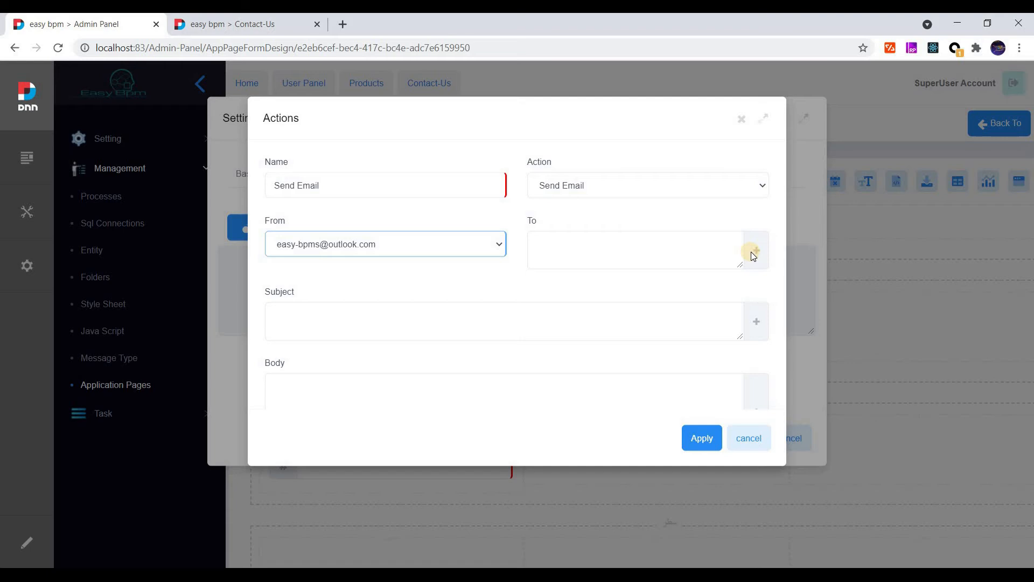
Set the email's recipient to the Email property of the varContact variable, leaving only [varContact.Email] in the recipient value.
left_click(693, 257)
left_click(278, 251)
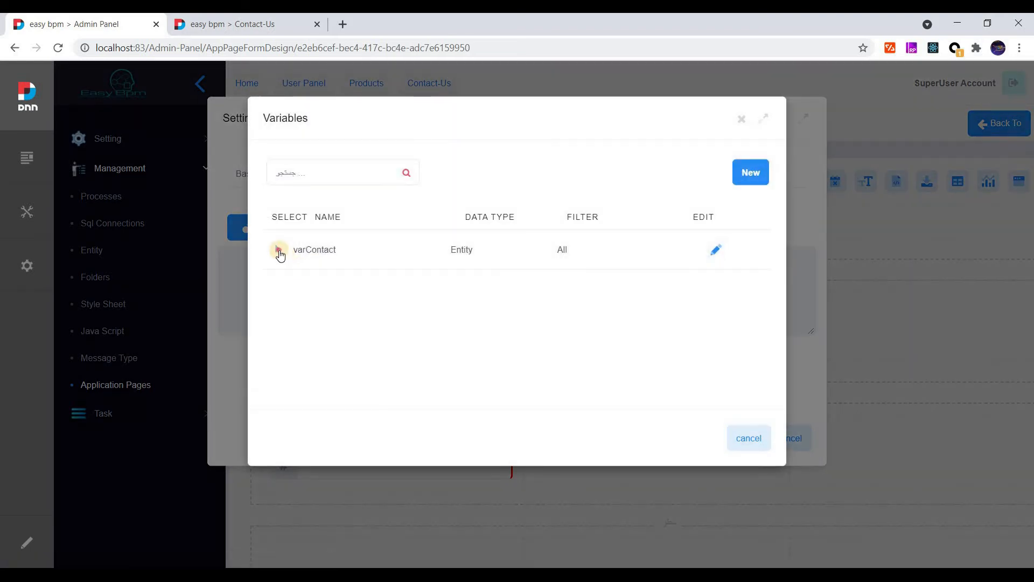
scroll(458, 344, "down", 2)
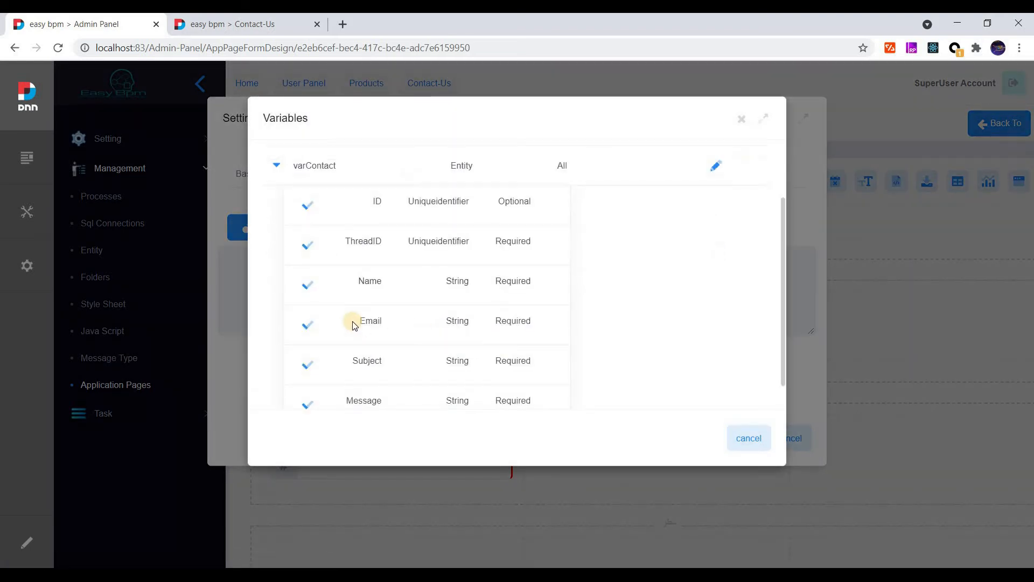
left_click(363, 323)
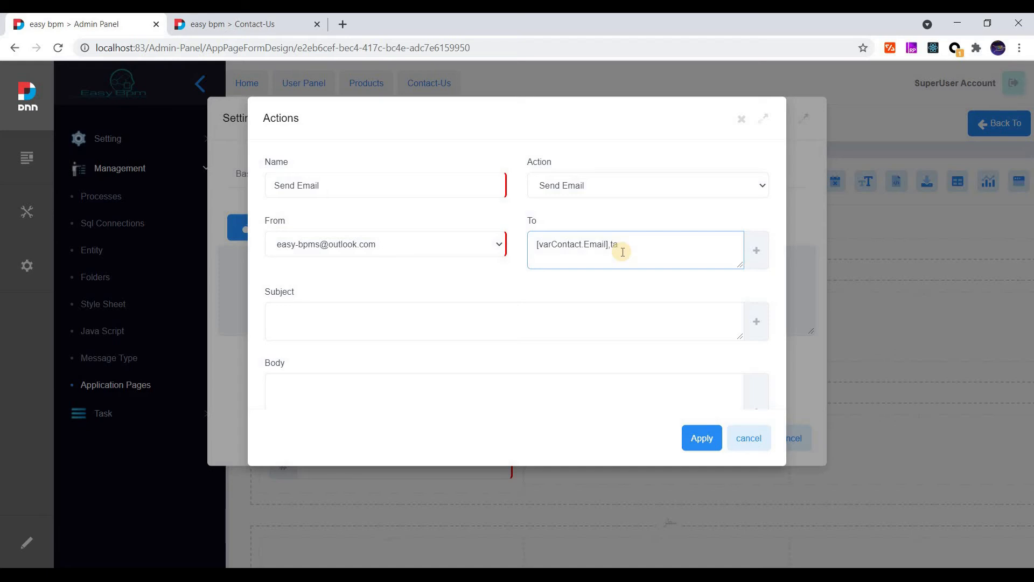
type(",tes")
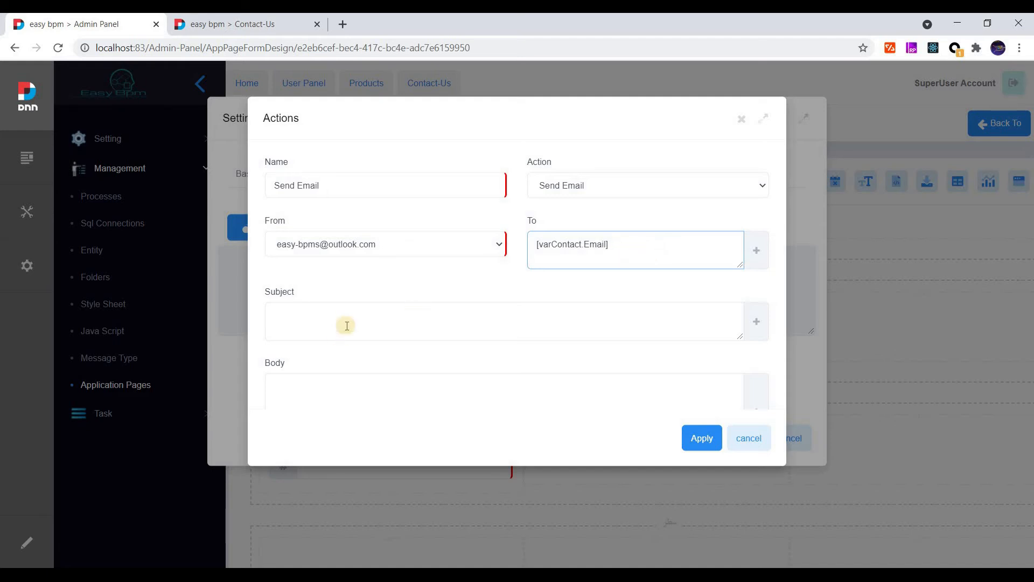
Set the email's subject to "Test For Subject".
scroll(388, 283, "down", 2)
left_click(330, 254)
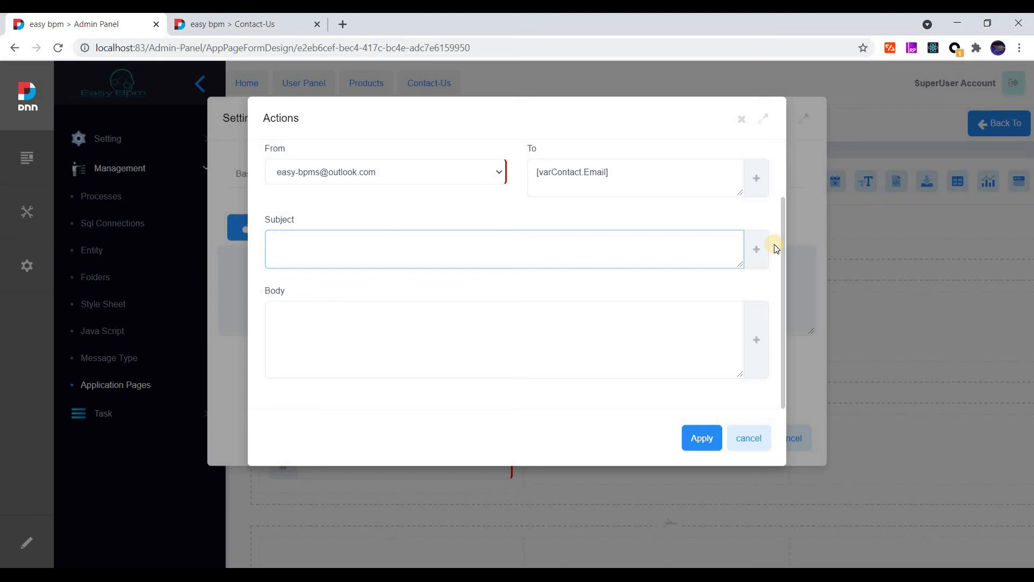
type("Test For Subject")
Fill the body with bold HTML: "We" in #008000, "will respond to your request as soon as possible" in #0000ff, and a closing period.
left_click(302, 336)
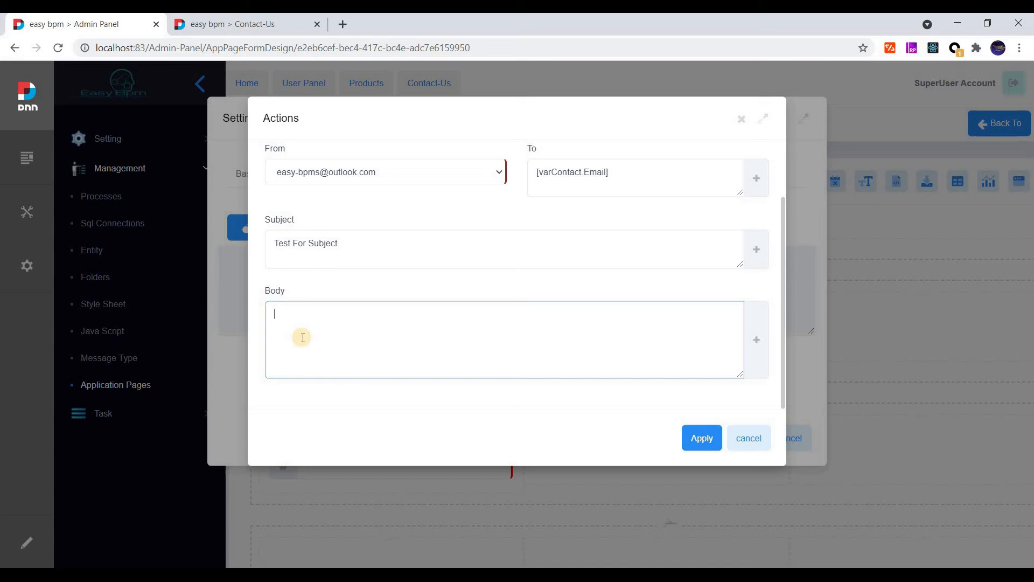
type("<P")
key("ctrl+a")
type("<p><strong><span style=\"color: #008000;\">We</span> <span style=\"color: #0000ff;\">will respond to your request as soon as possible</span>.</strong></p>")
left_click_drag(339, 317, 250, 305)
left_click(395, 345)
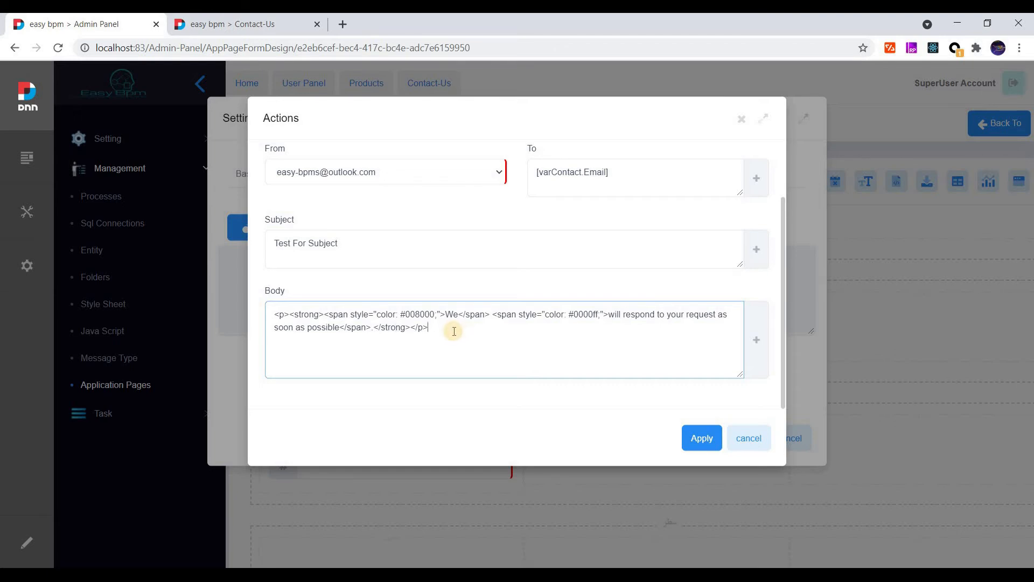
Check the sender and apply the Send Email action, saving the business rule to the Send button's settings.
scroll(573, 374, "up", 2)
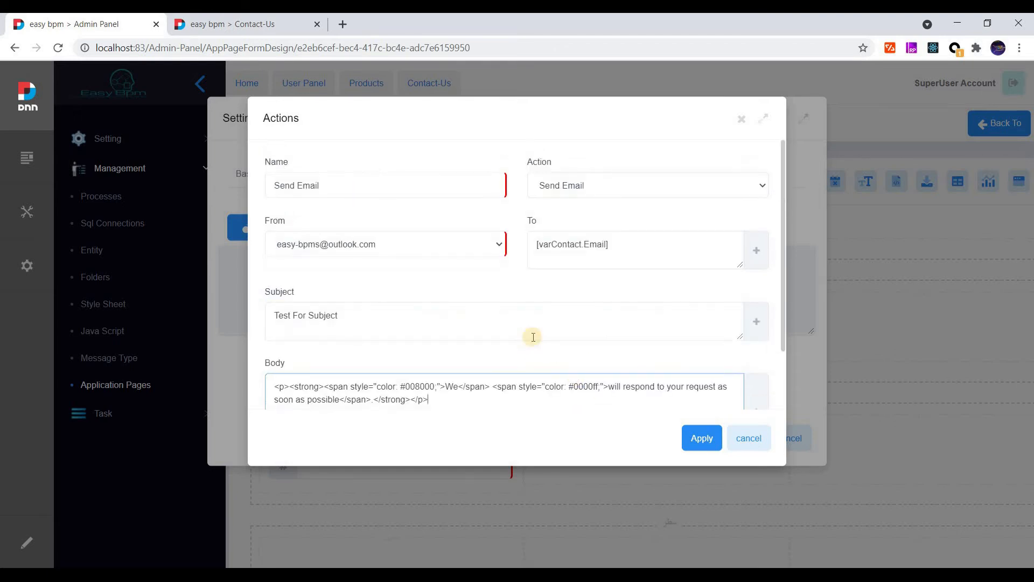
left_click(377, 245)
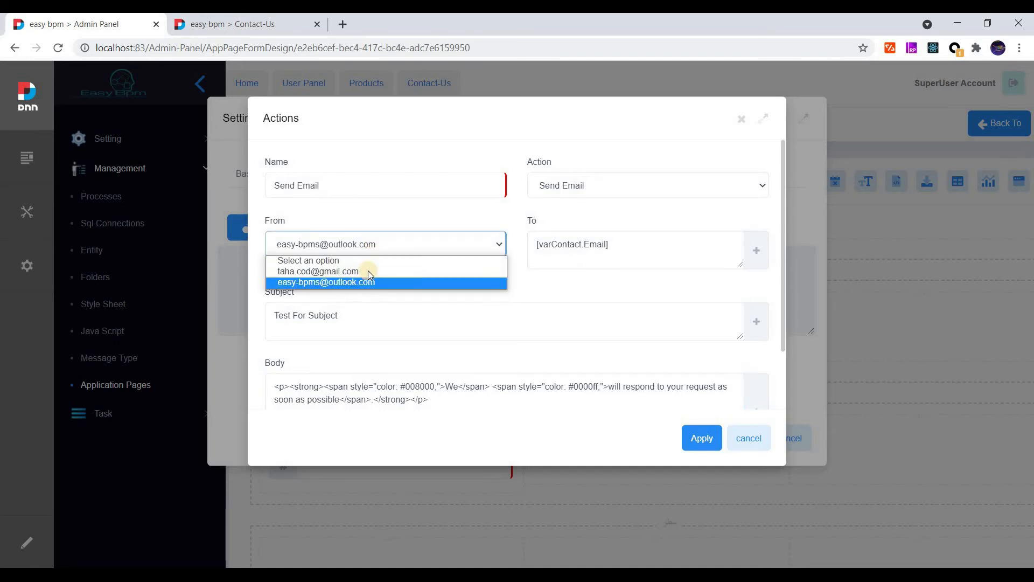
left_click(699, 441)
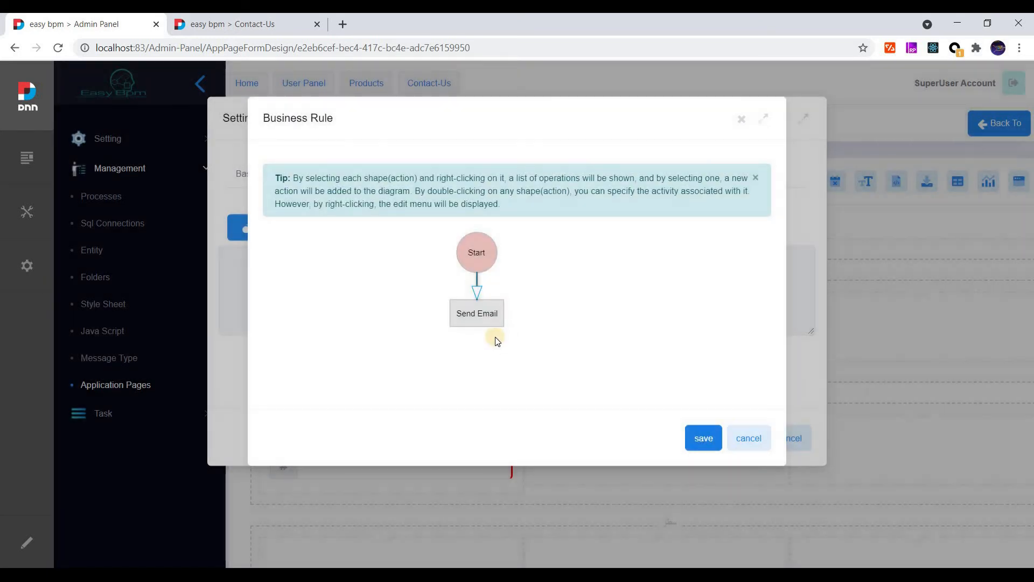
left_click(472, 315)
left_click(696, 440)
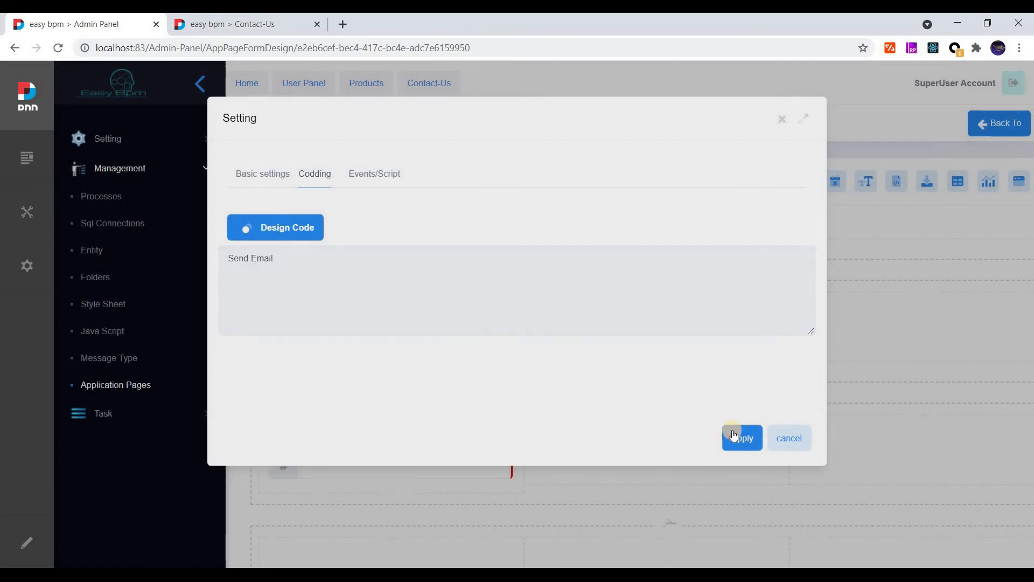
left_click(734, 434)
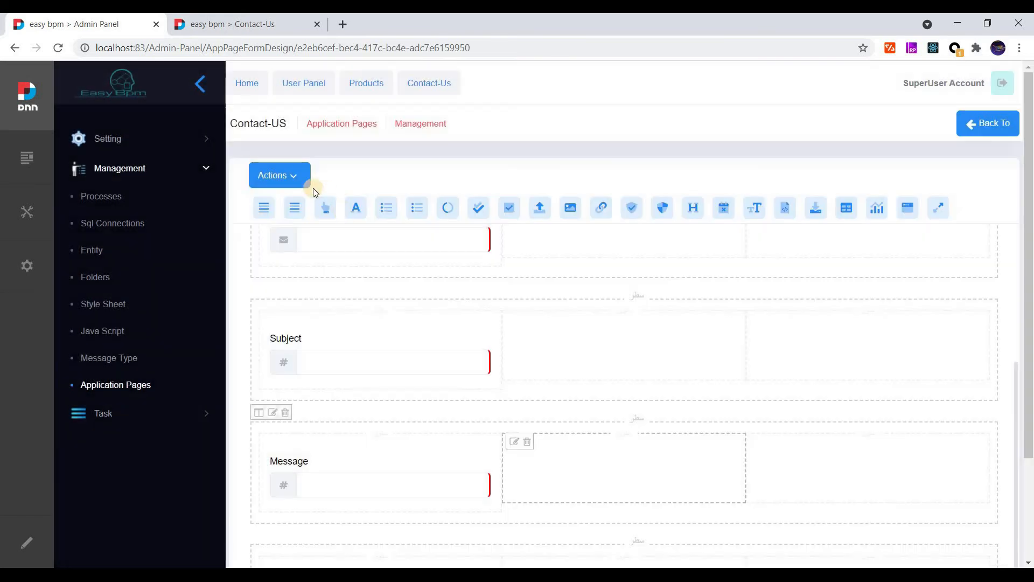
Save the Contact-US form and check its Send button in the designer.
left_click(282, 177)
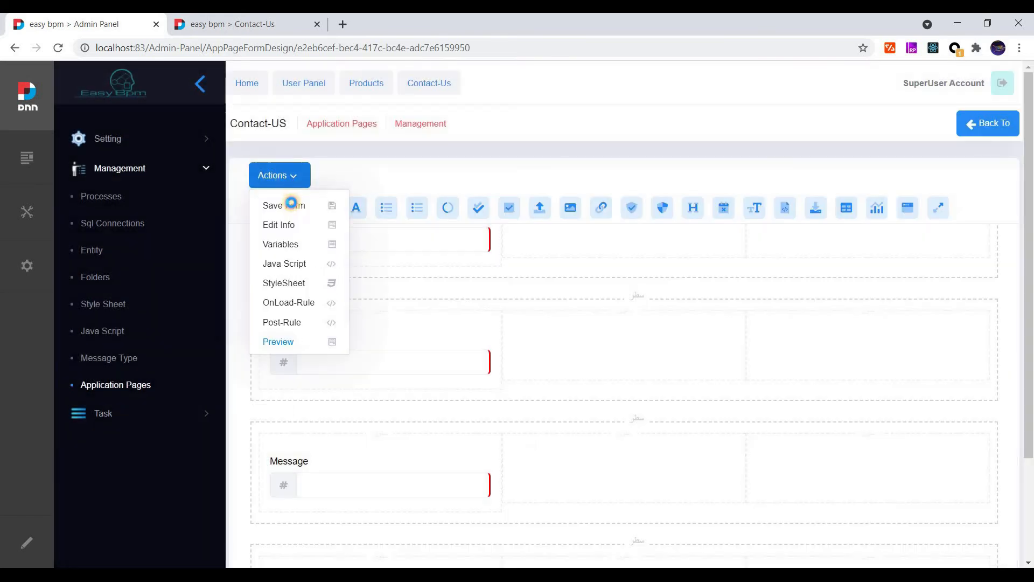
left_click(288, 205)
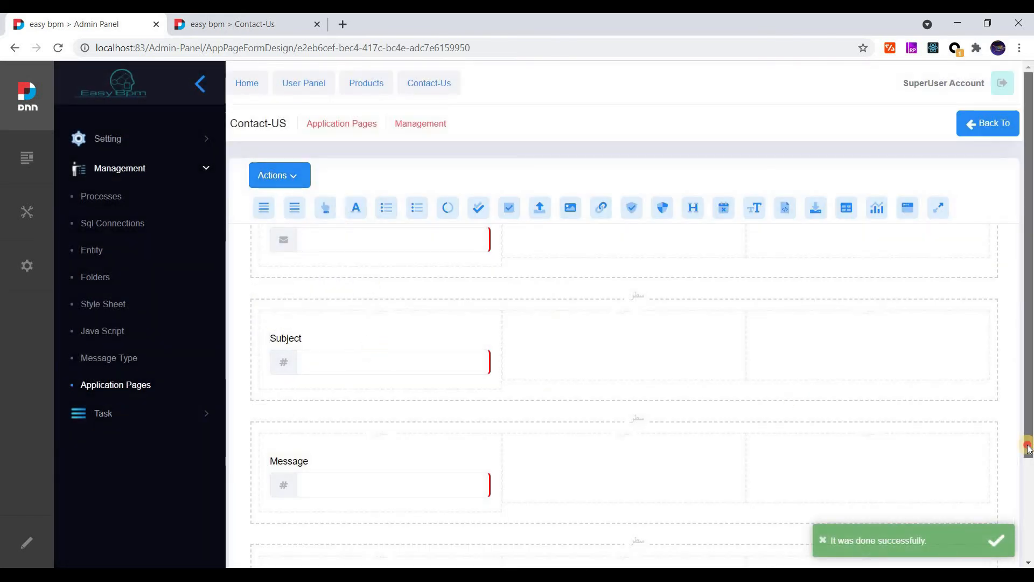
scroll(338, 505, "down", 3)
mouse_move(299, 486)
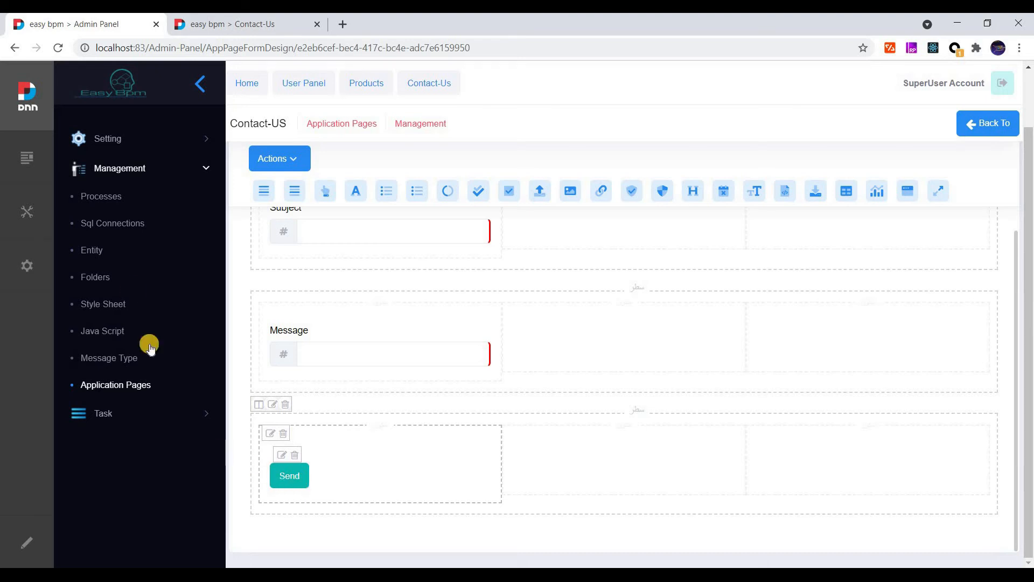
Reload the site's Contact-Us page and fill in the submitter's name and email address.
left_click(223, 27)
left_click(200, 47)
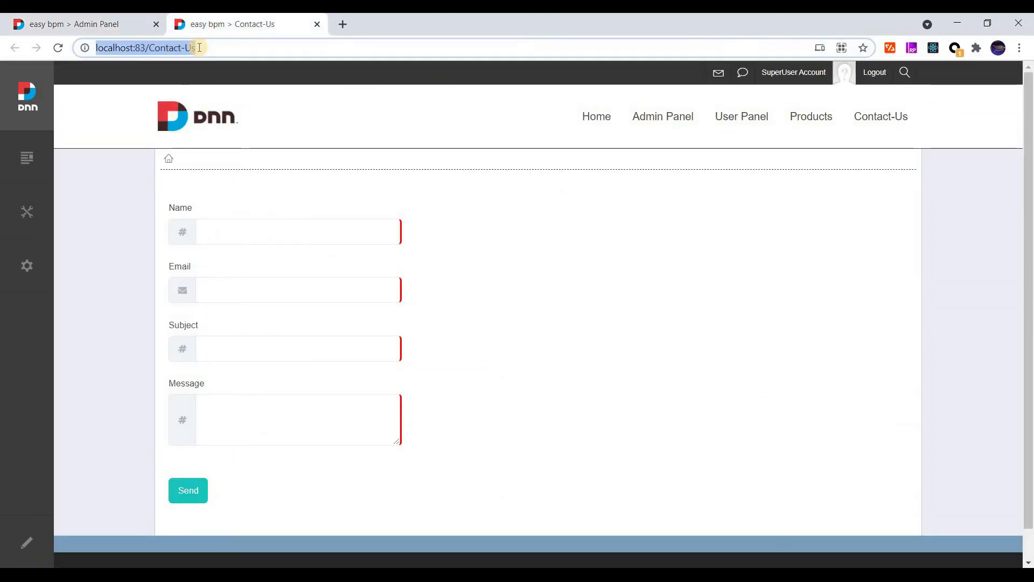
key("Return")
left_click(232, 237)
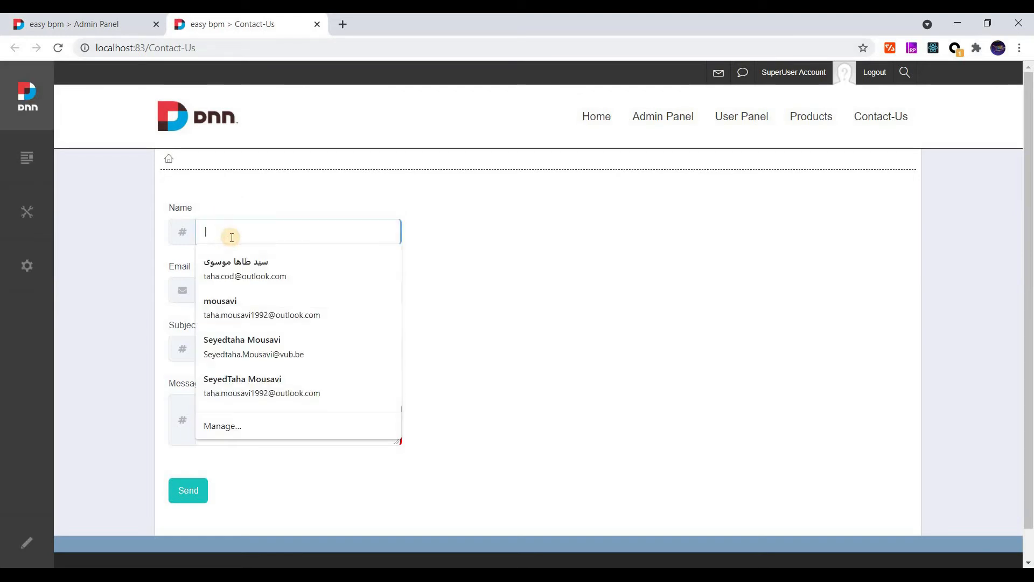
type("taha")
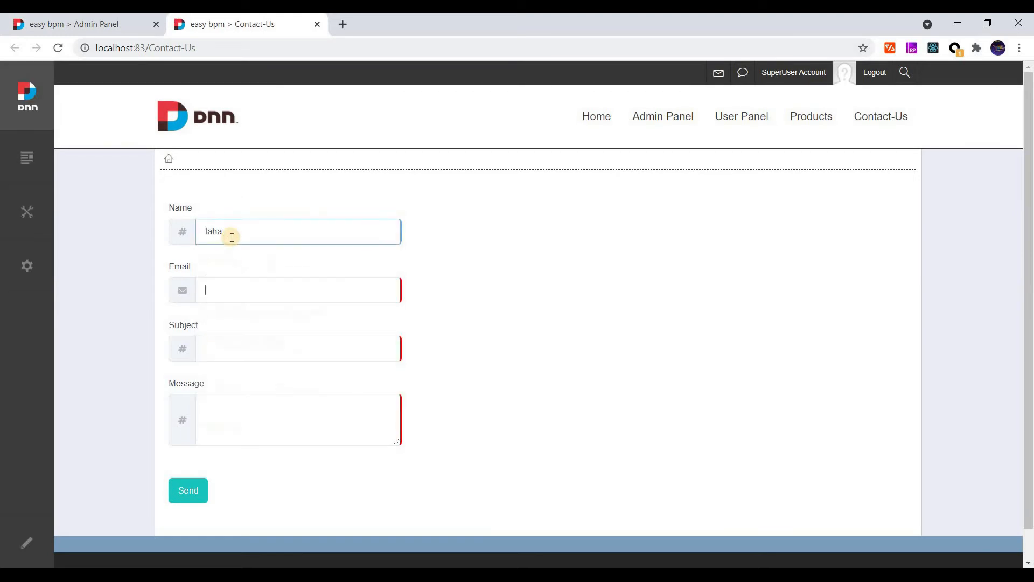
key("Tab")
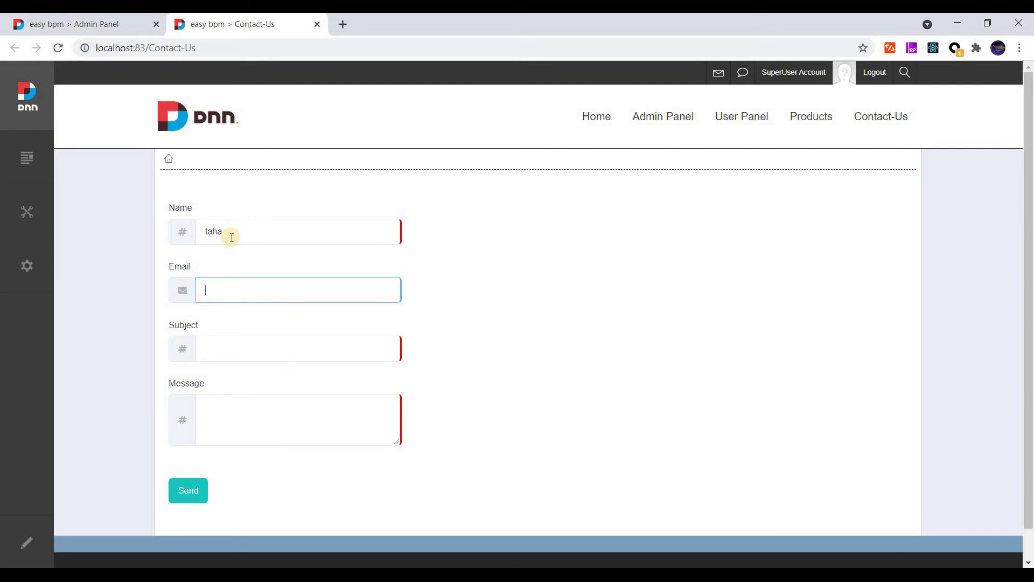
type("ta")
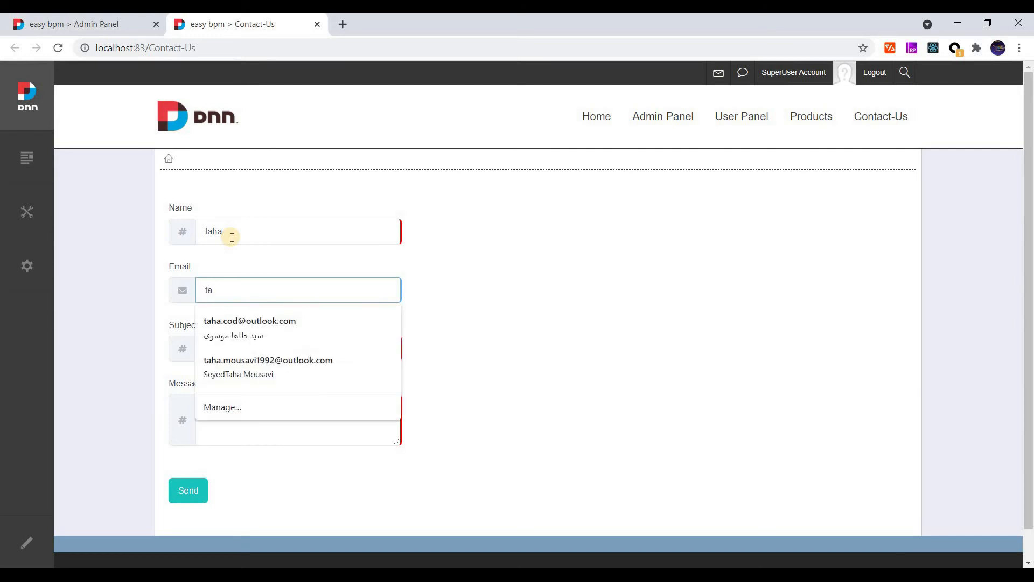
key("Down")
key("Tab")
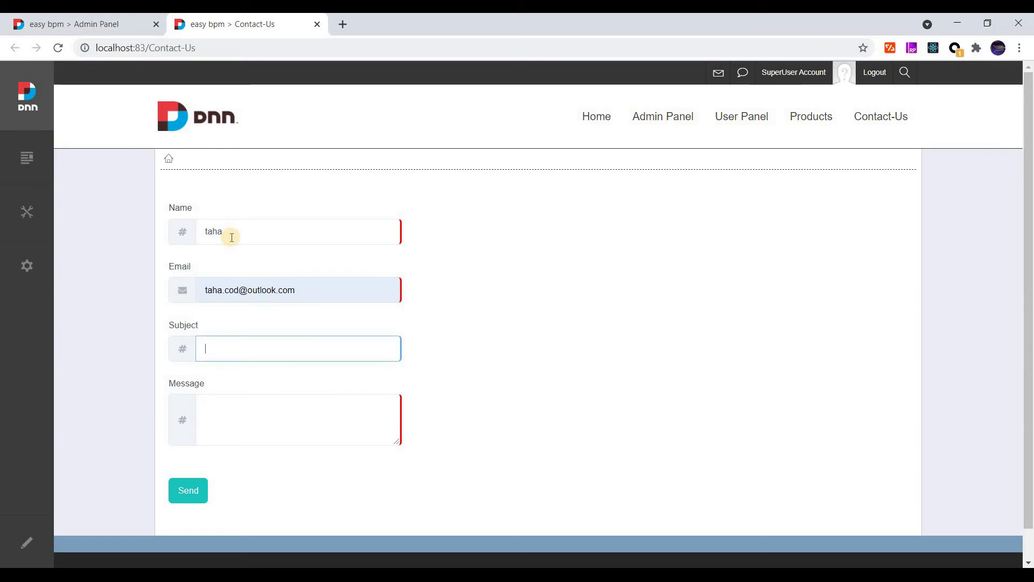
Enter "test subject" as the subject and "test Message" as the message, and send the form.
type("test")
key("Tab")
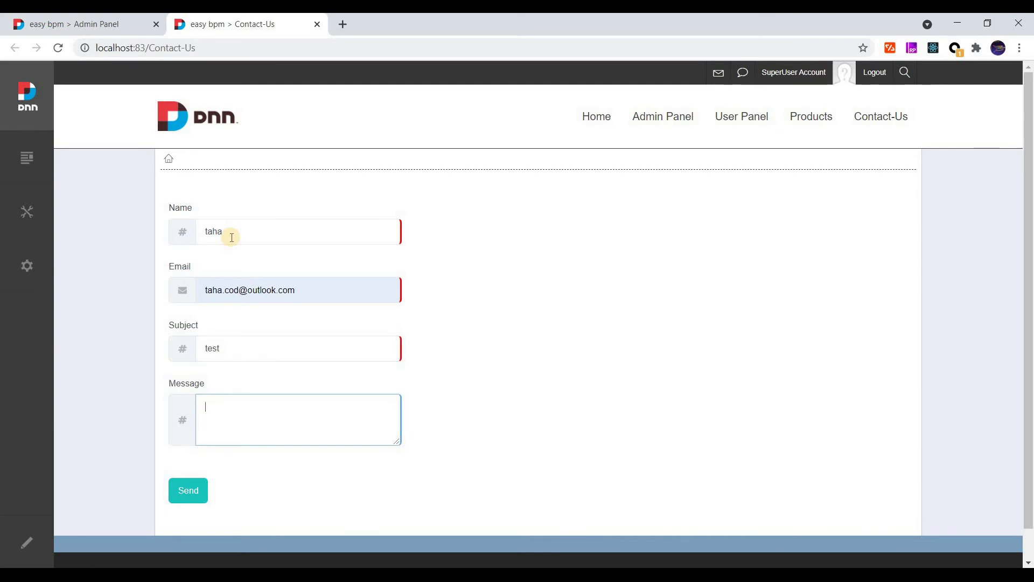
type("Message")
left_click(232, 353)
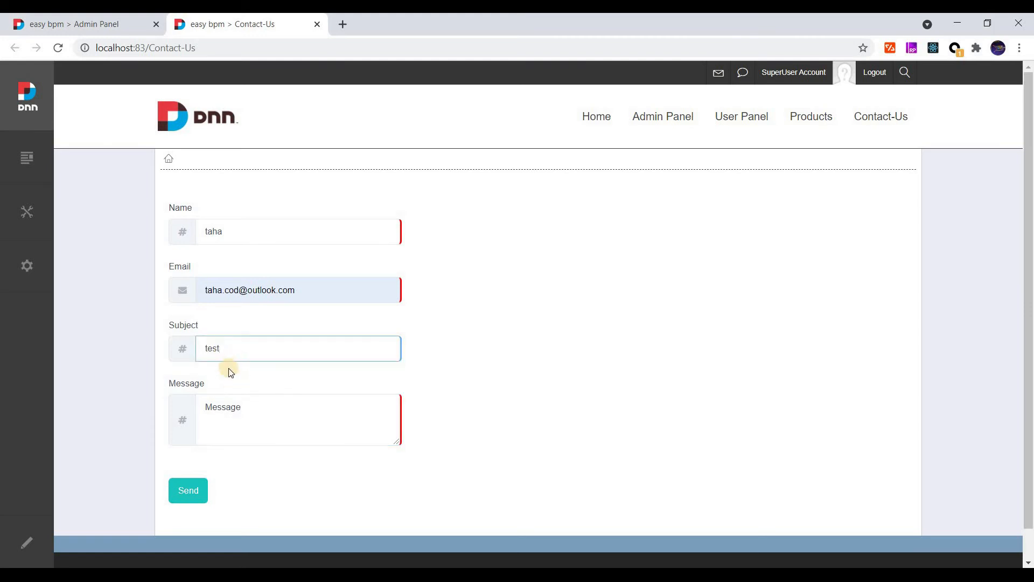
type("test subject")
left_click(209, 409)
type("test")
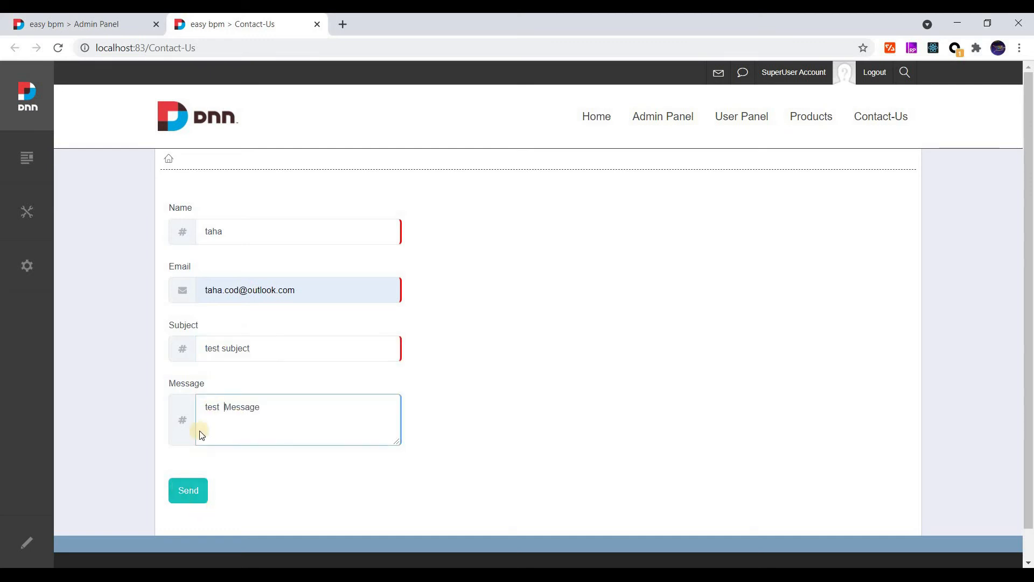
left_click(188, 491)
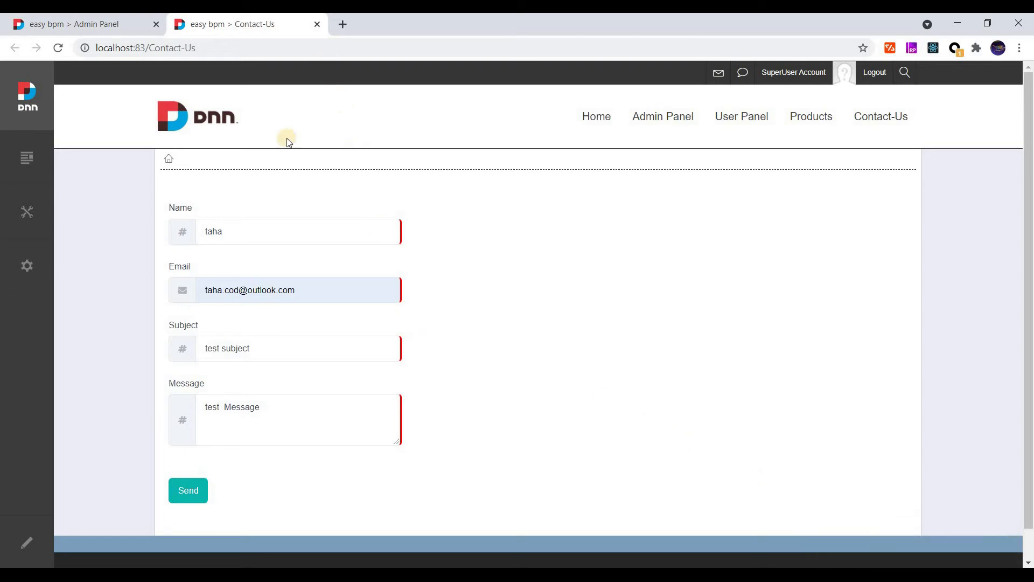
left_click(259, 350)
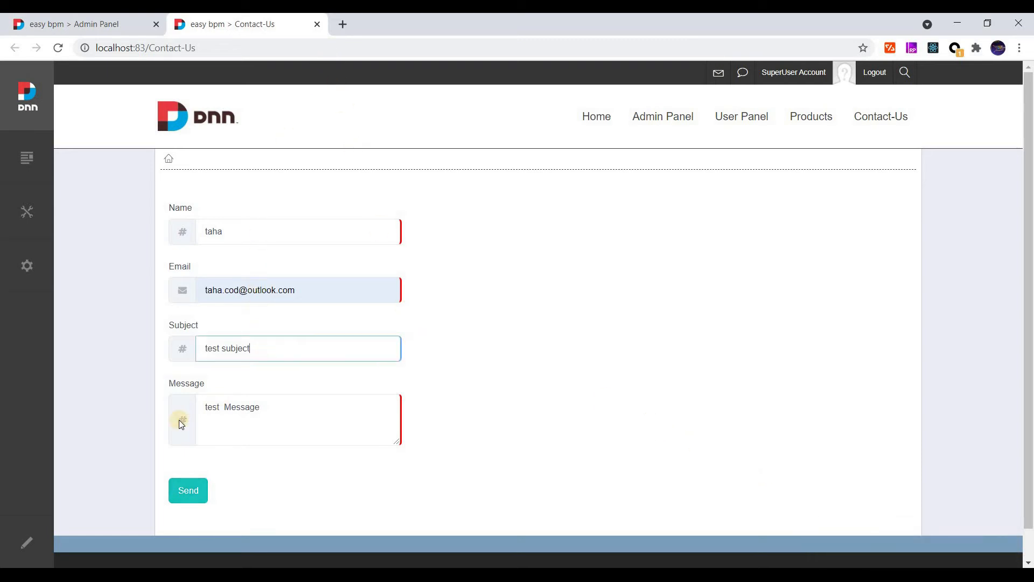
left_click(185, 494)
Put the Contact-Us page in edit mode and open the form module's BPMS SingleAction Settings.
left_click(30, 536)
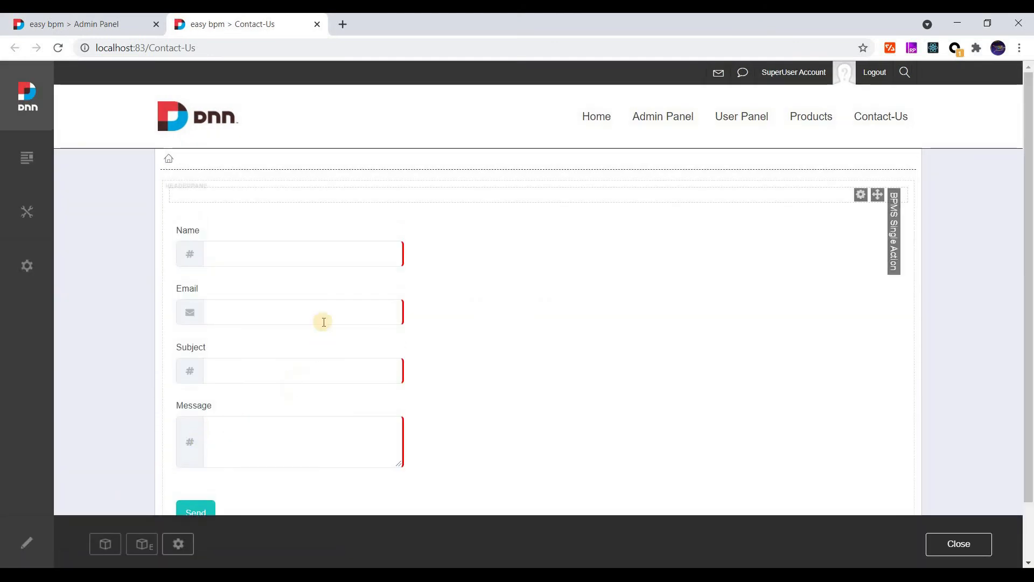
mouse_move(860, 204)
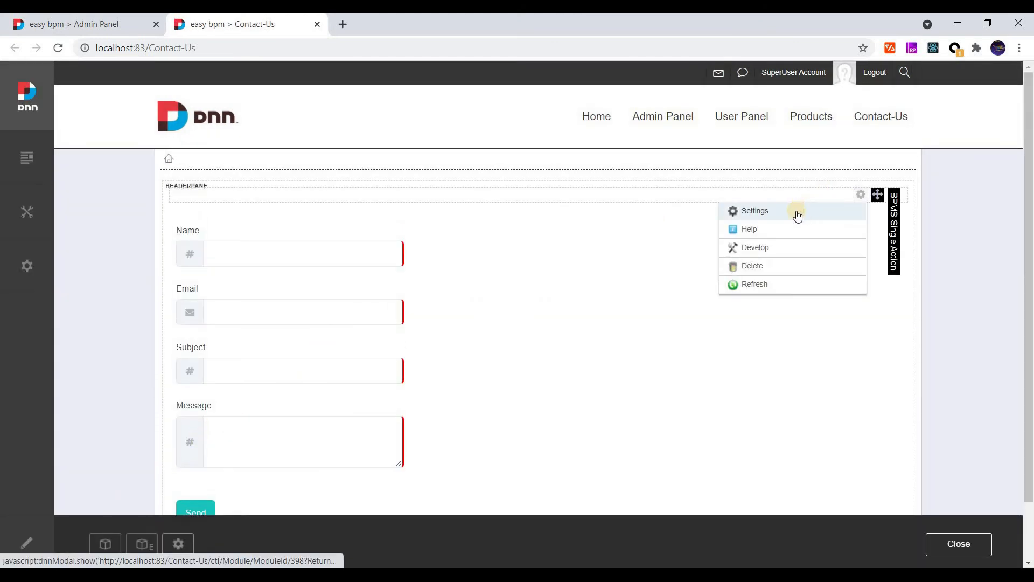
left_click(798, 211)
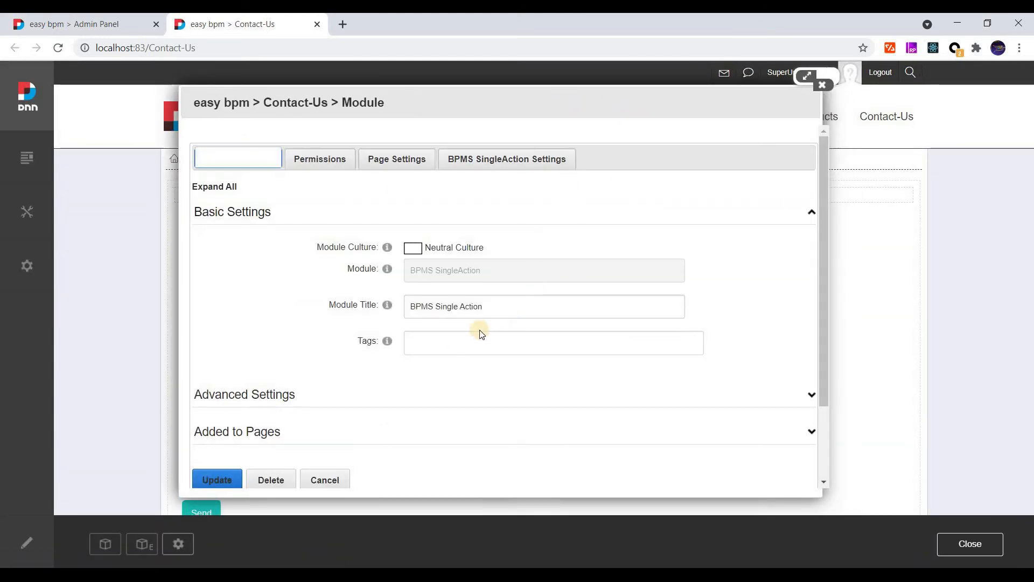
left_click(501, 160)
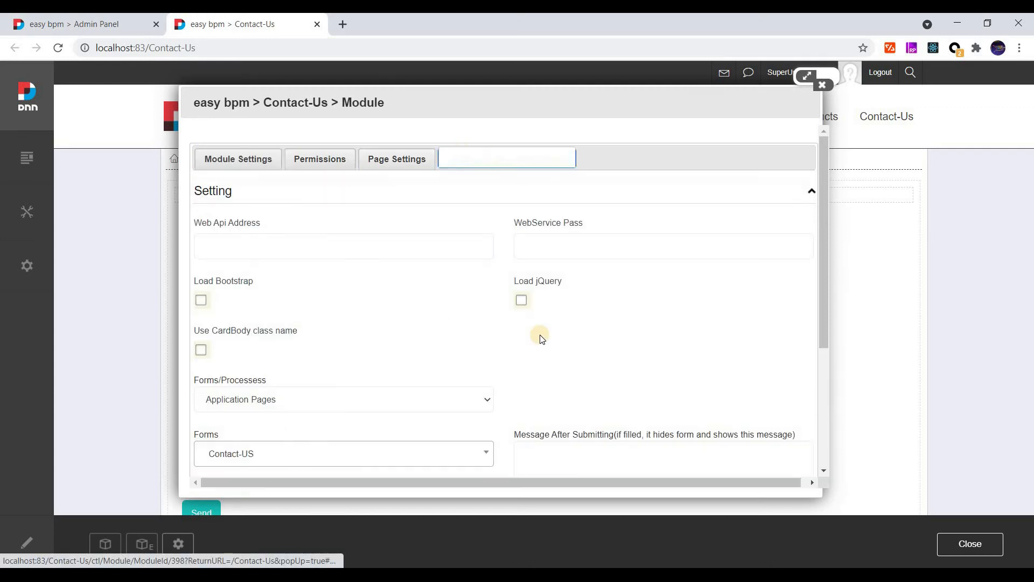
Set the message after submitting to the bold coloured HTML "We will respond to your request as soon as possible.", update the module and leave edit mode.
scroll(539, 328, "down", 4)
left_click(569, 271)
type("test")
key("BackSpace")
key("BackSpace")
key("BackSpace")
key("BackSpace")
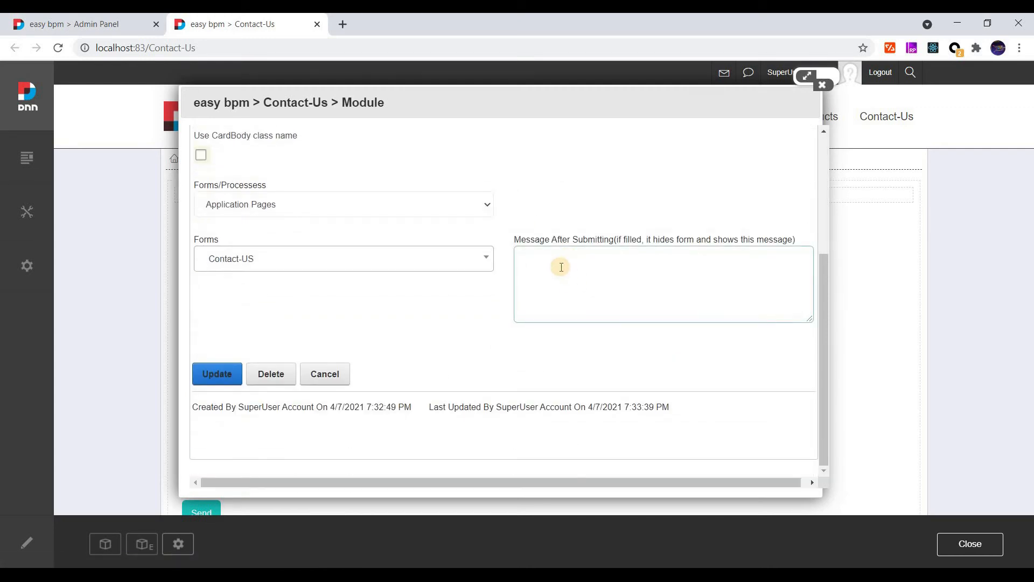
key("ctrl+v")
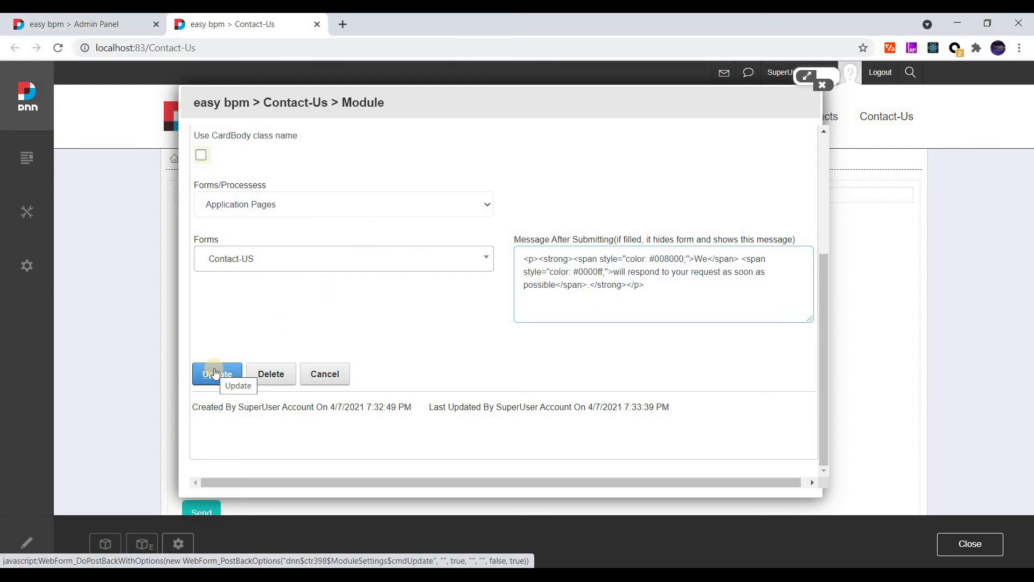
left_click(215, 371)
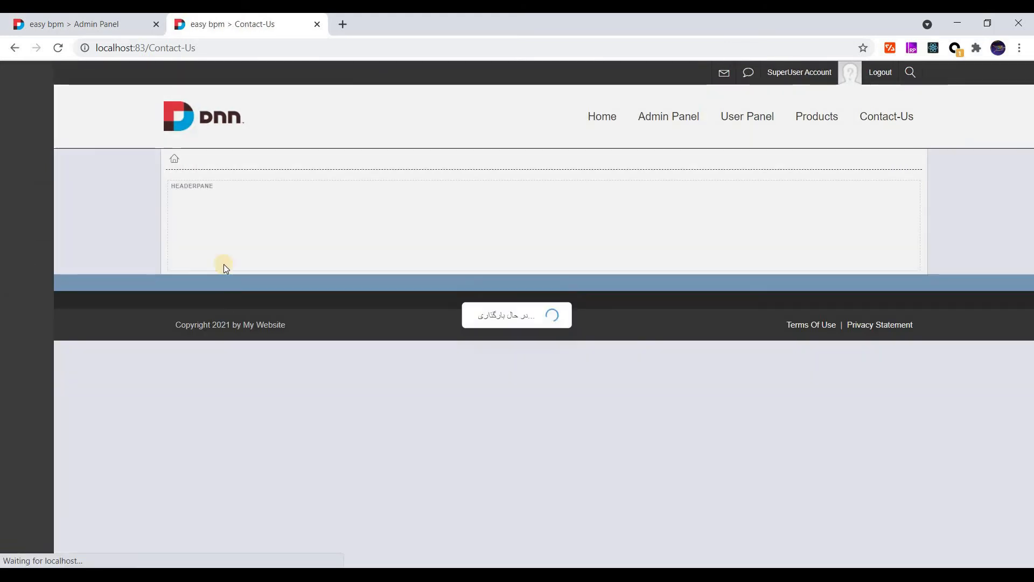
left_click(219, 253)
left_click(968, 544)
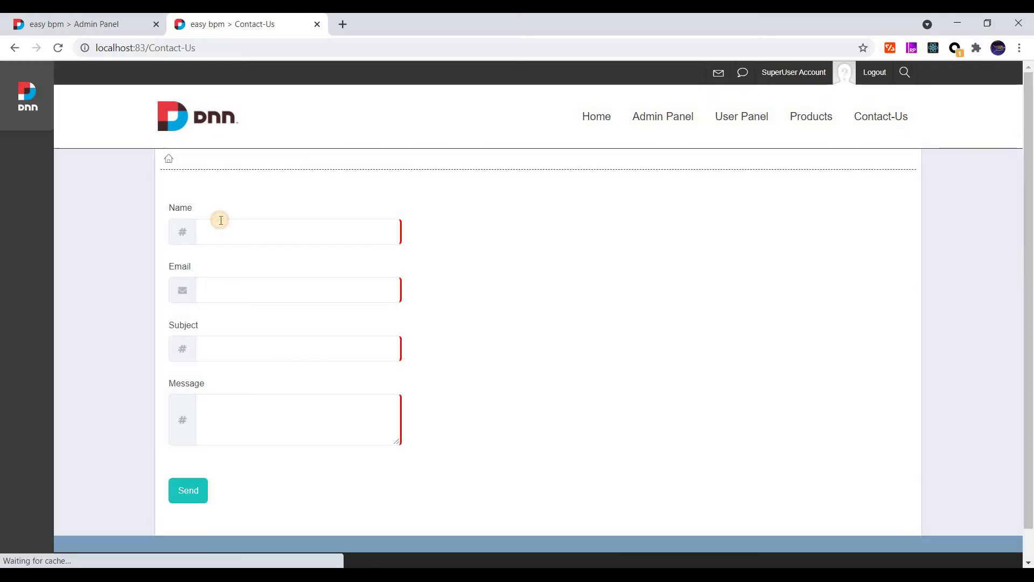
Fill in the submitter's name and a valid email address on the Contact-Us form.
left_click(221, 226)
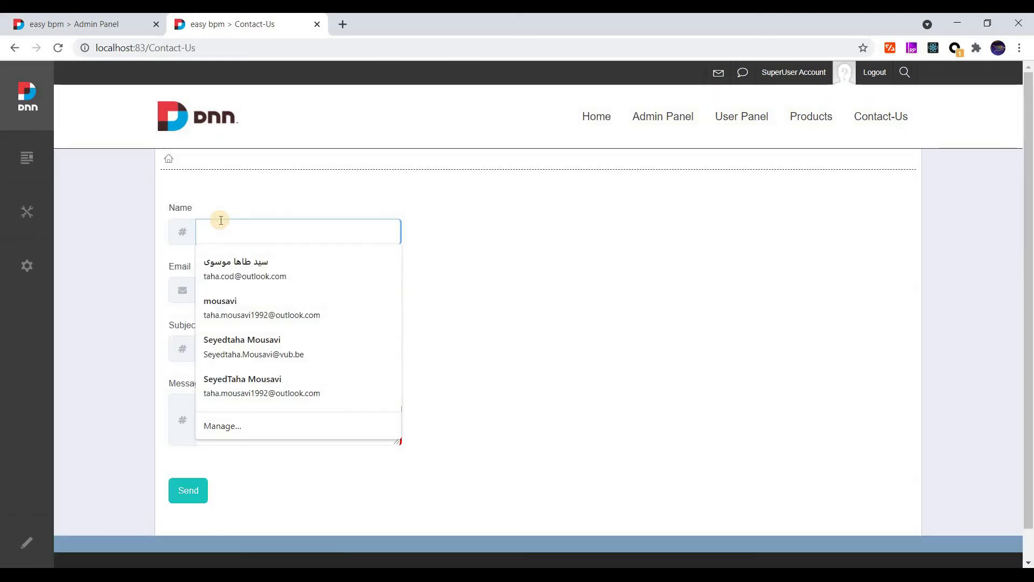
type("taha")
key("Tab")
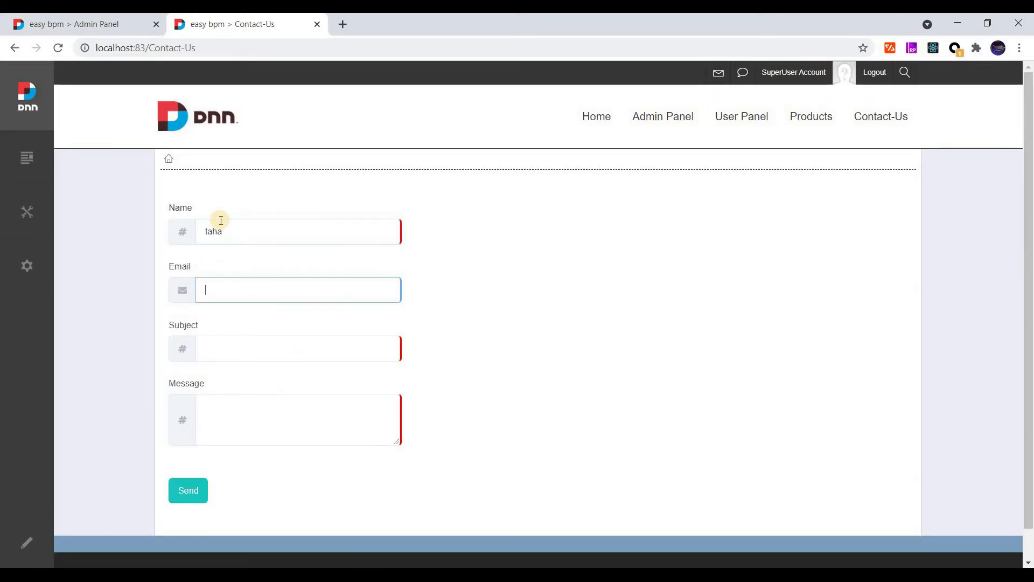
type("taha")
key("Tab")
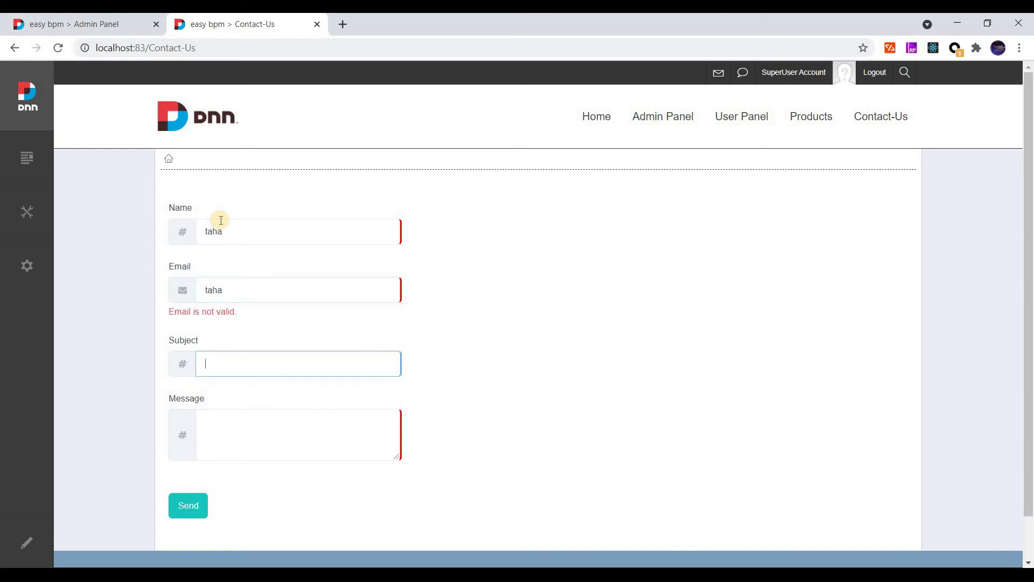
left_click(264, 295)
left_click(230, 325)
Enter "test" as the subject and "message" as the message, and send the form.
left_click(233, 354)
type("test")
left_click(221, 430)
type("message")
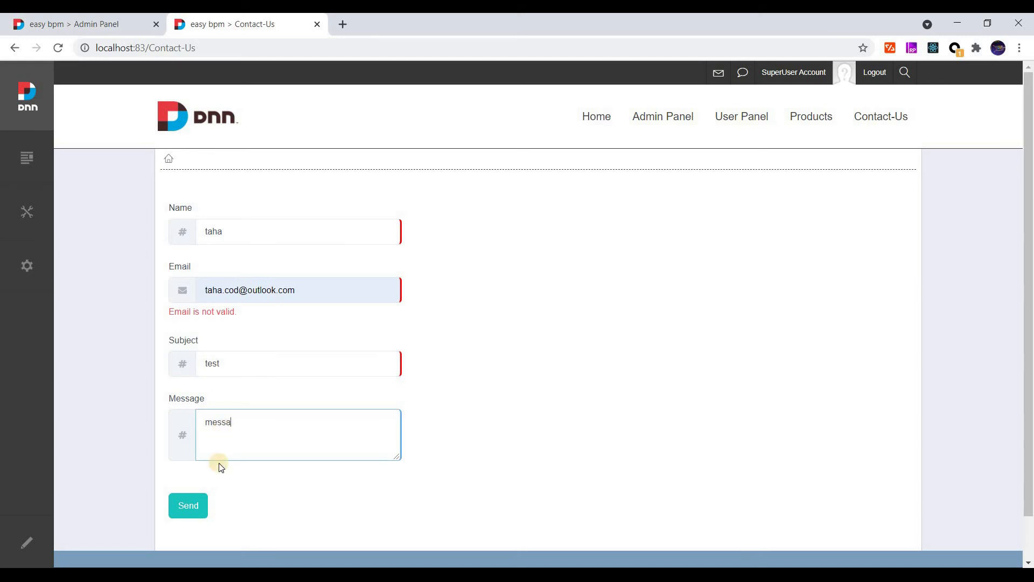
left_click(188, 505)
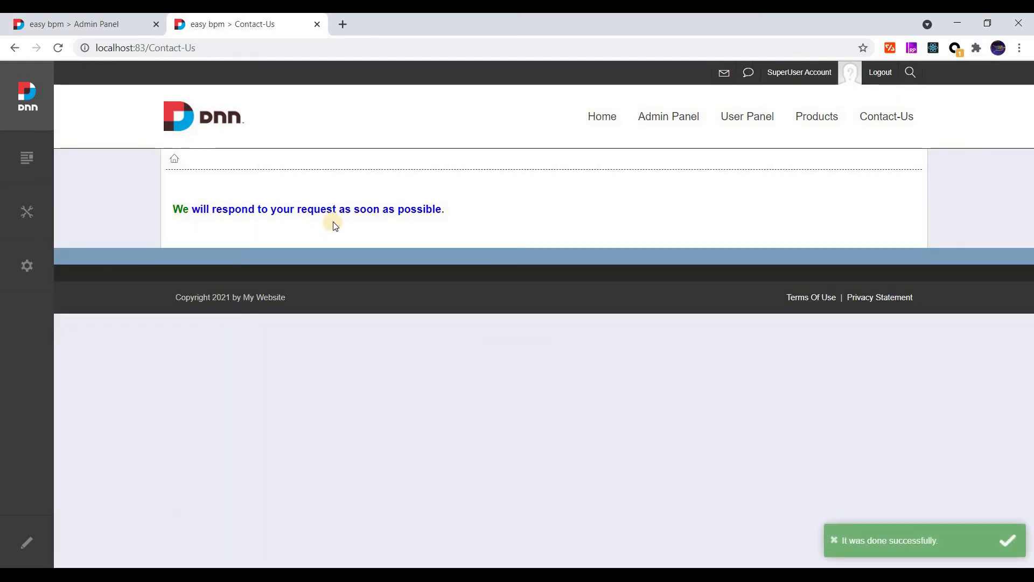
Check the message shown after submitting and the "Test For Subject" email received in the Outlook inbox.
left_click_drag(451, 206, 185, 228)
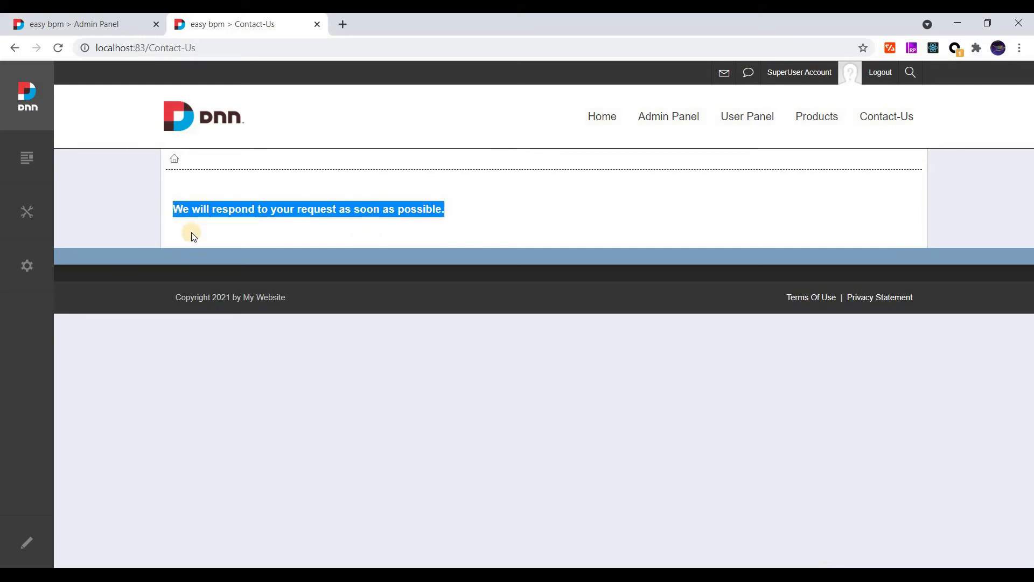
left_click(201, 235)
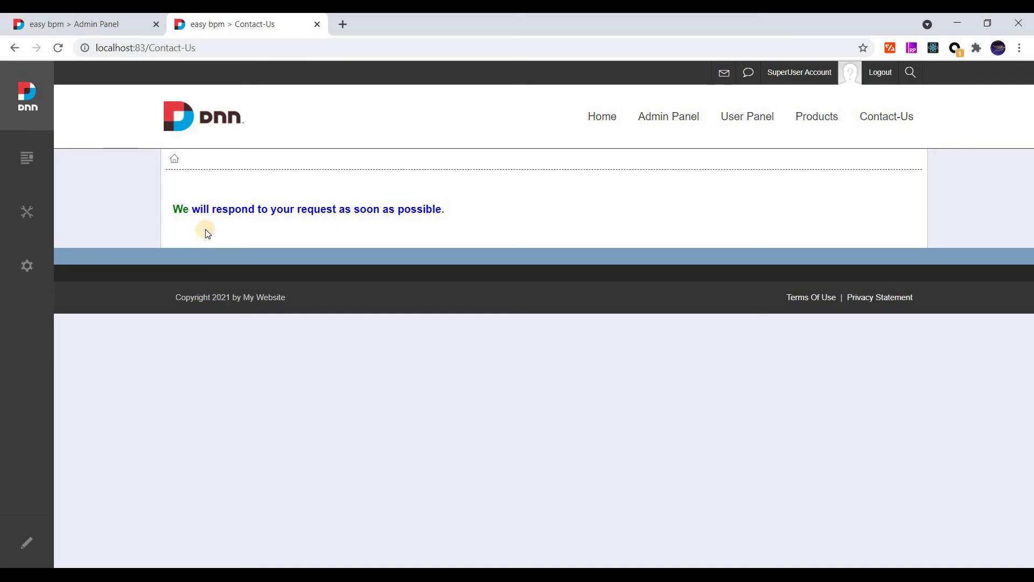
left_click(157, 18)
left_click(306, 28)
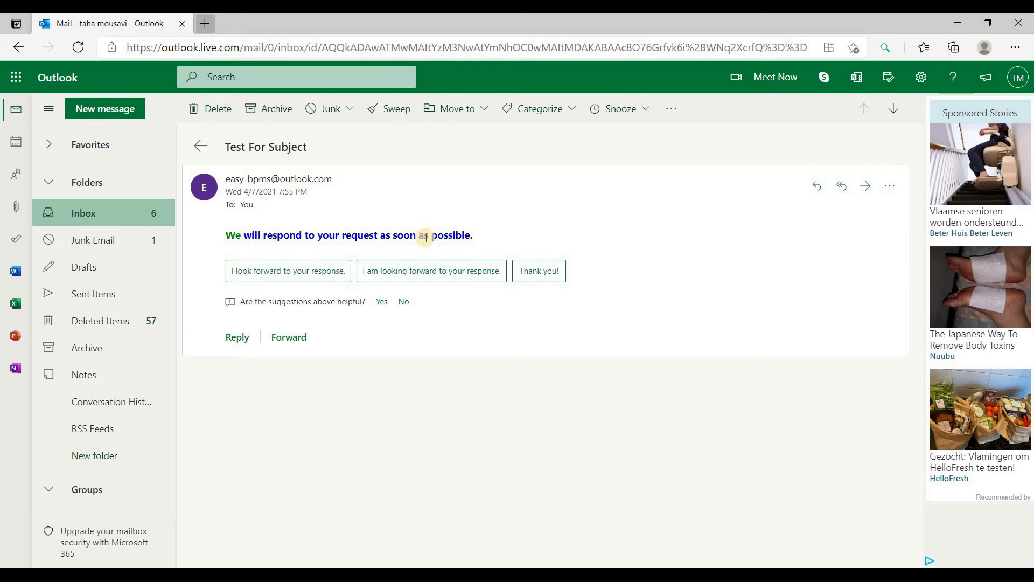
left_click_drag(471, 235, 222, 233)
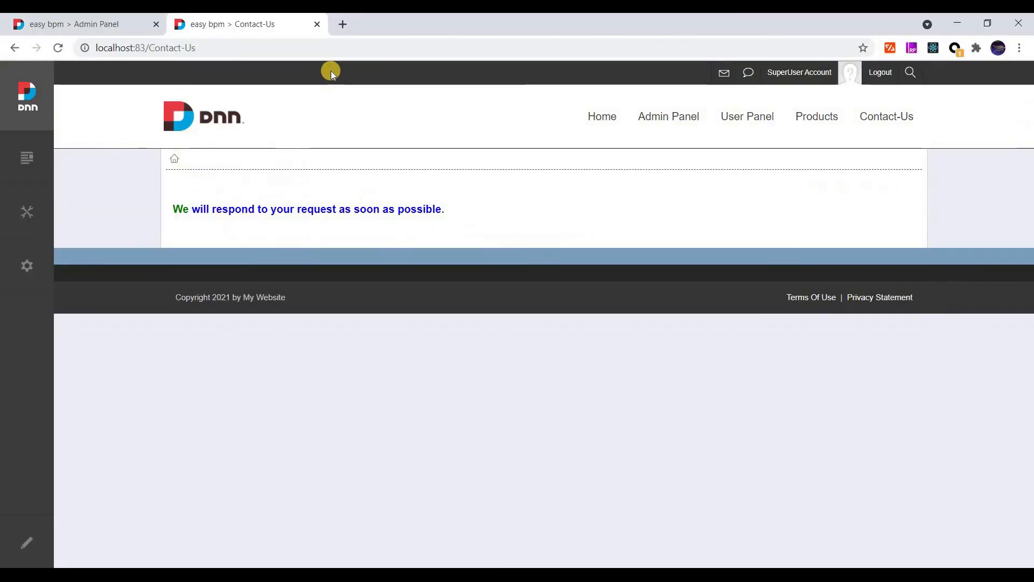
Return to the Contact-US form designer in the admin panel and open the Send button's business rule.
left_click(81, 25)
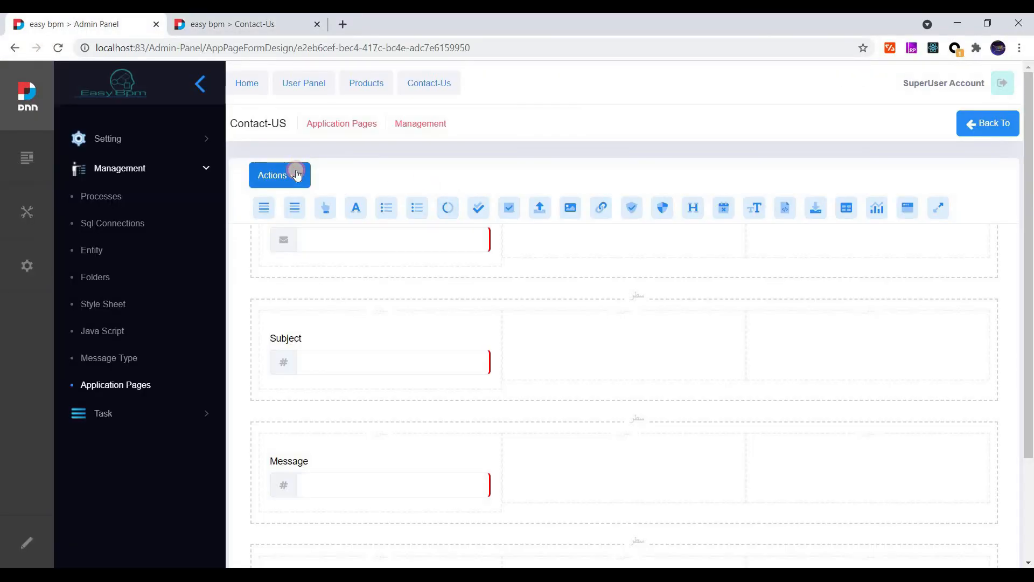
left_click(297, 174)
left_click(418, 161)
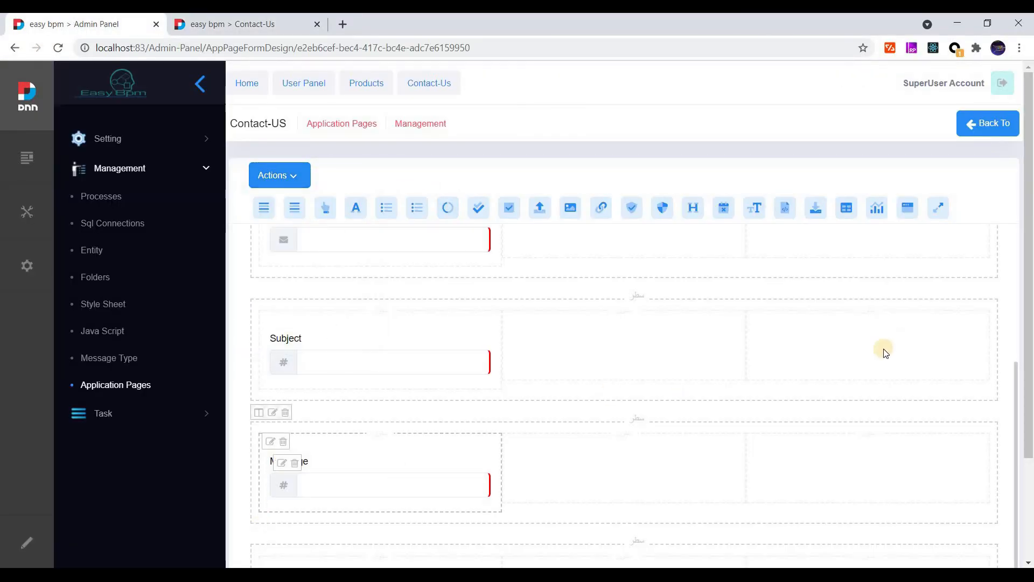
scroll(279, 485, "down", 3)
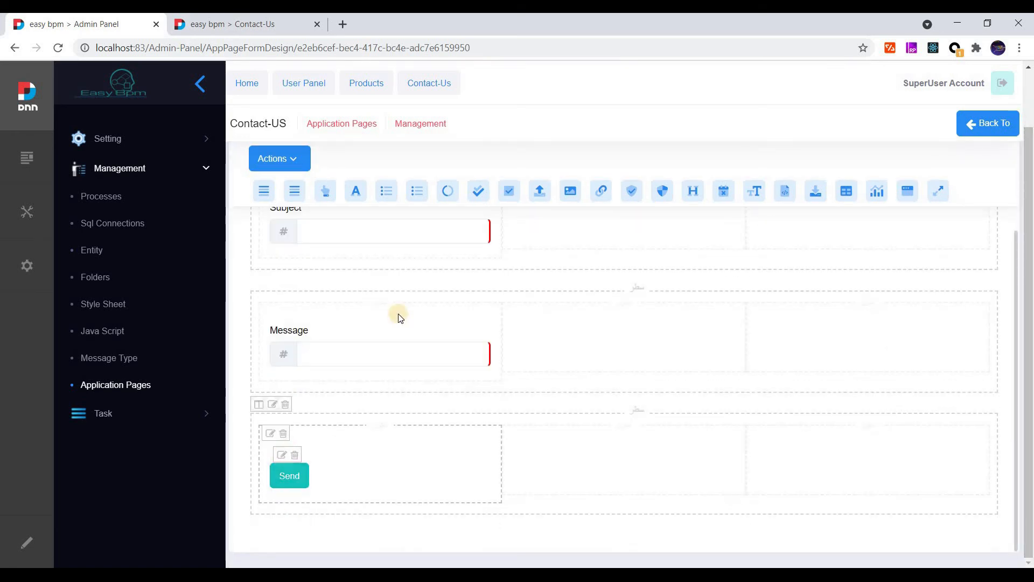
left_click(282, 455)
left_click(315, 174)
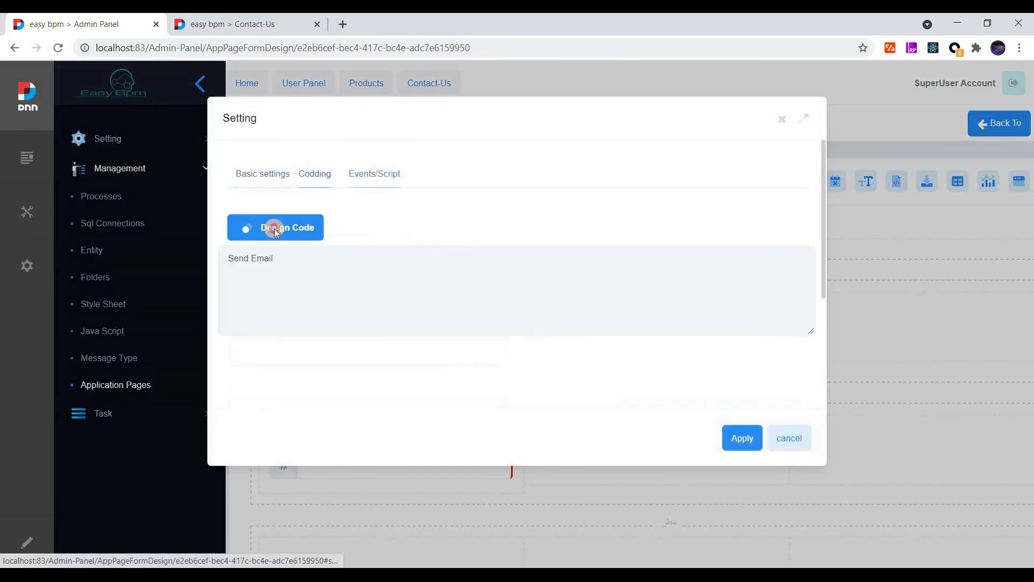
left_click(273, 229)
Add a new action after the Send Email action in the business rule.
left_click(464, 309)
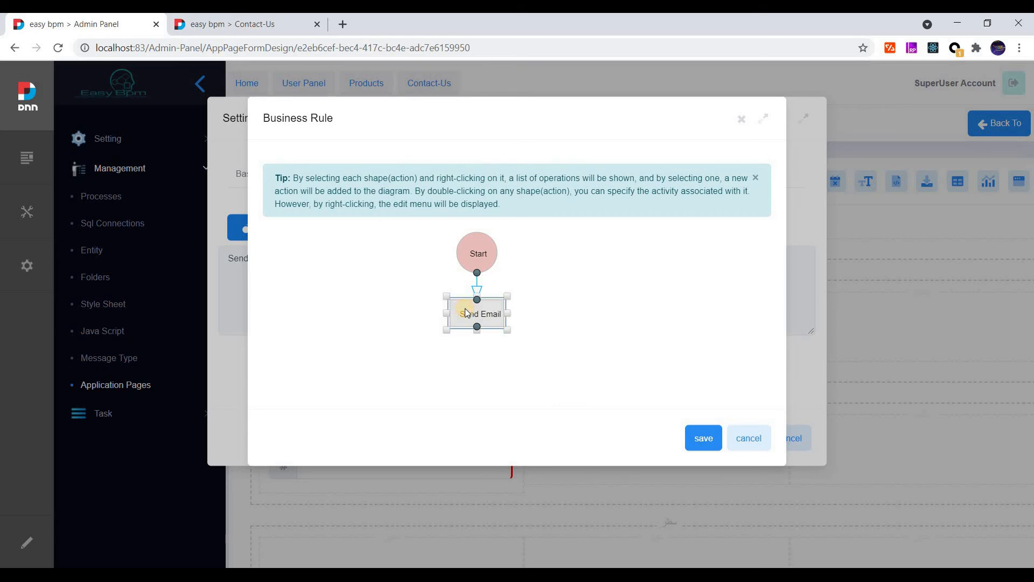
right_click(467, 308)
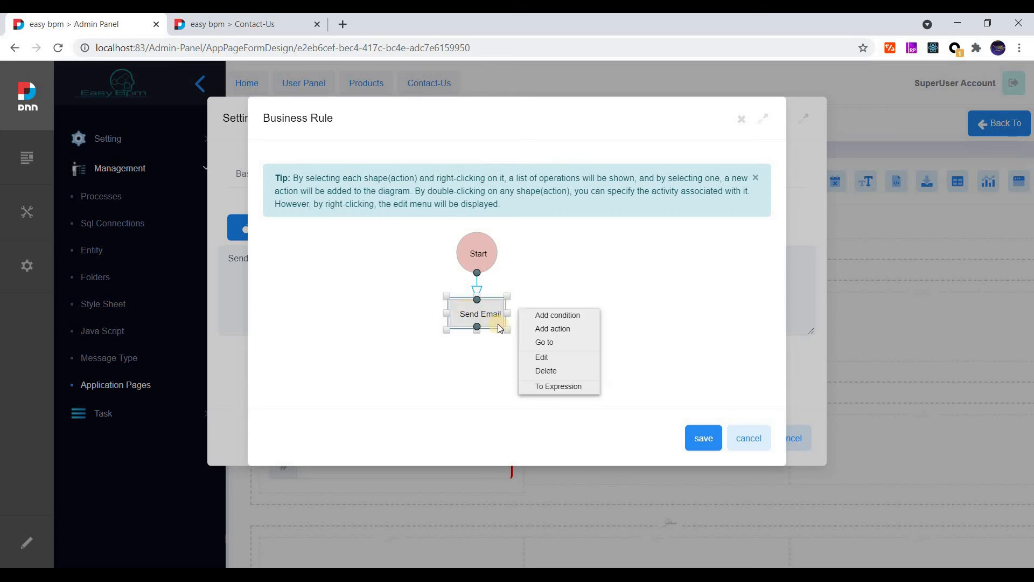
left_click(553, 329)
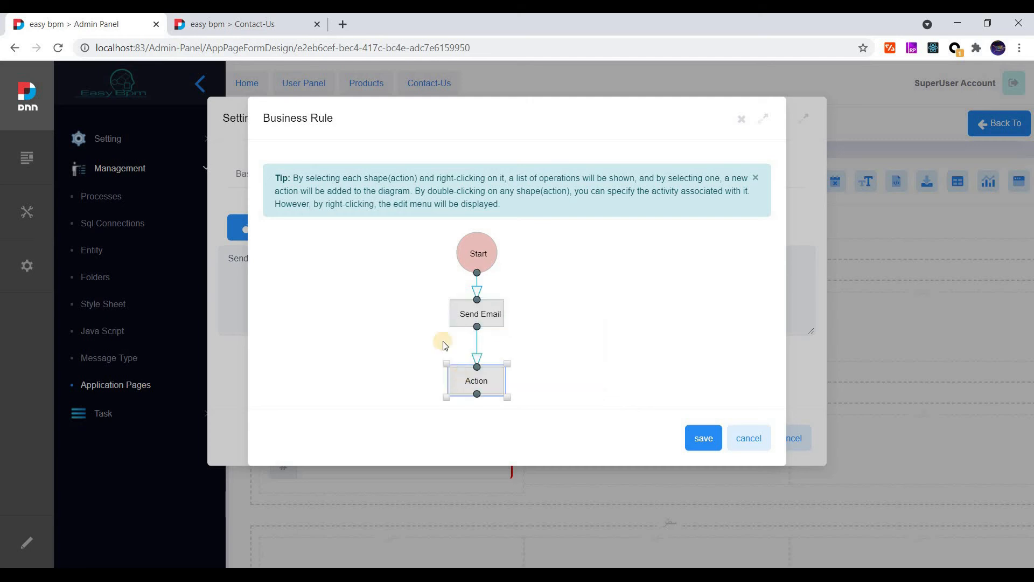
Name the new action "Show Message" and set its action type to Add Success.
double_click(477, 373)
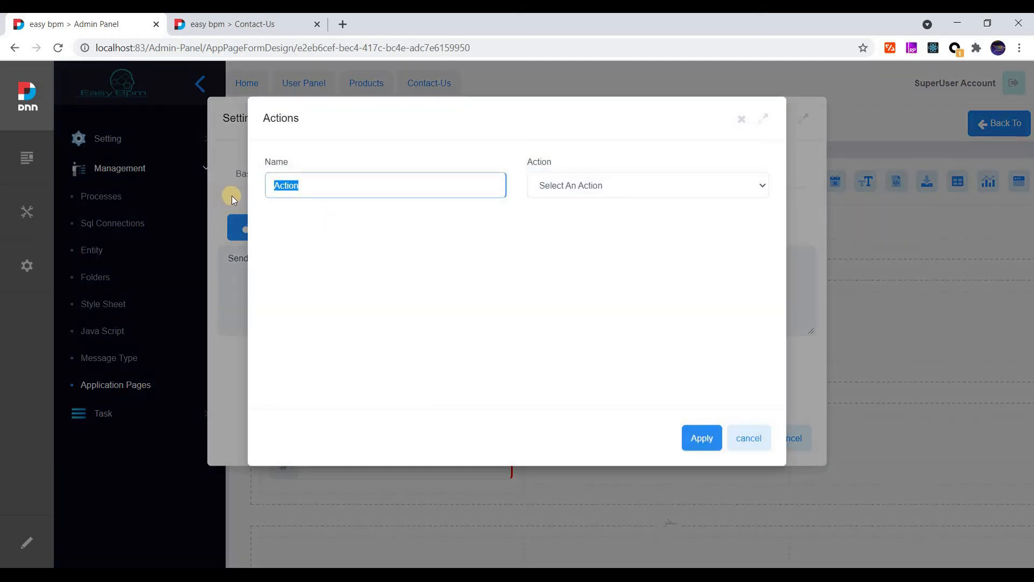
type("S")
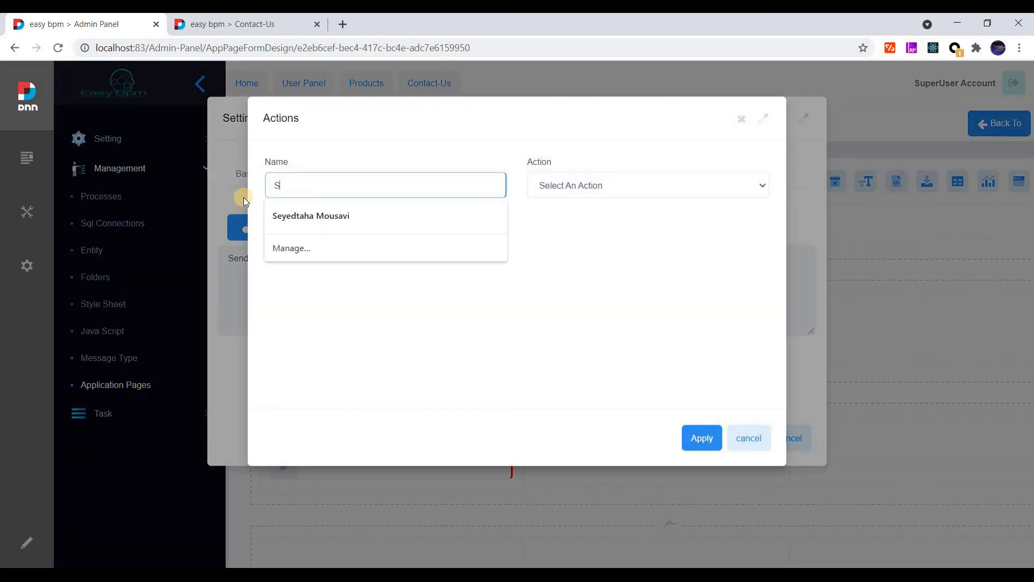
type("how")
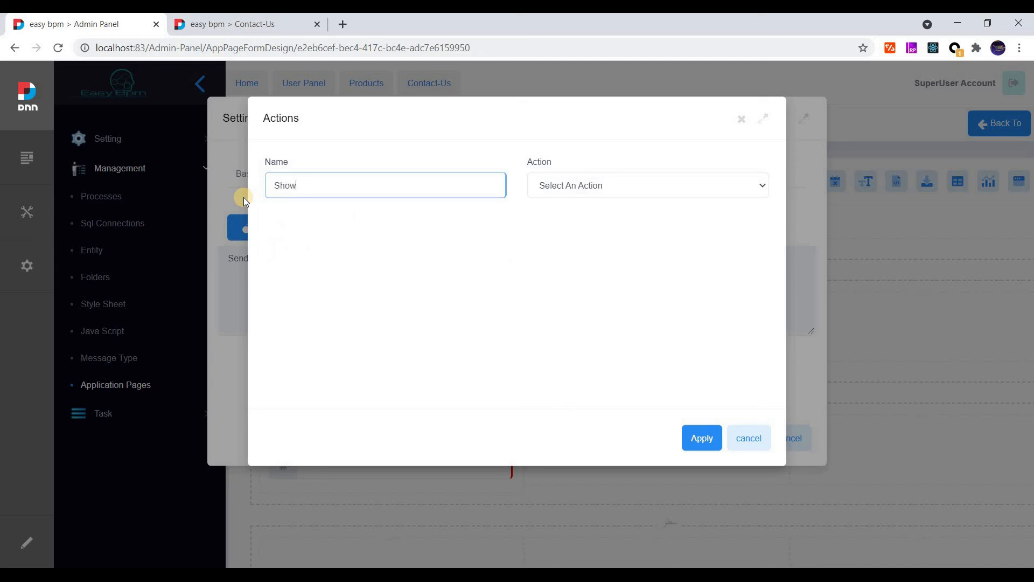
type(" Message")
left_click(558, 186)
left_click(572, 301)
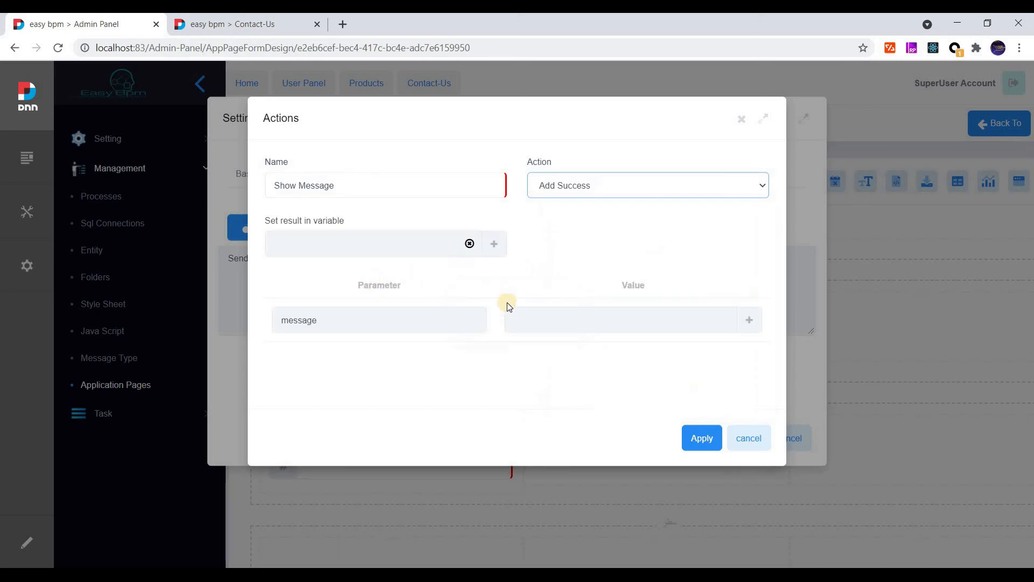
Give the Show Message action's message parameter a Static value and apply the action.
left_click(751, 323)
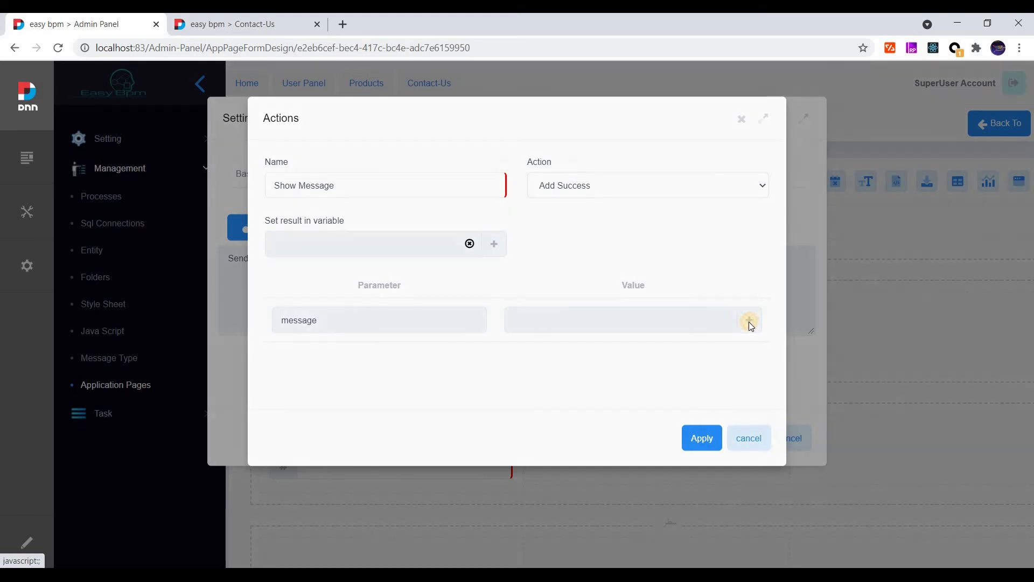
left_click(751, 323)
left_click(361, 193)
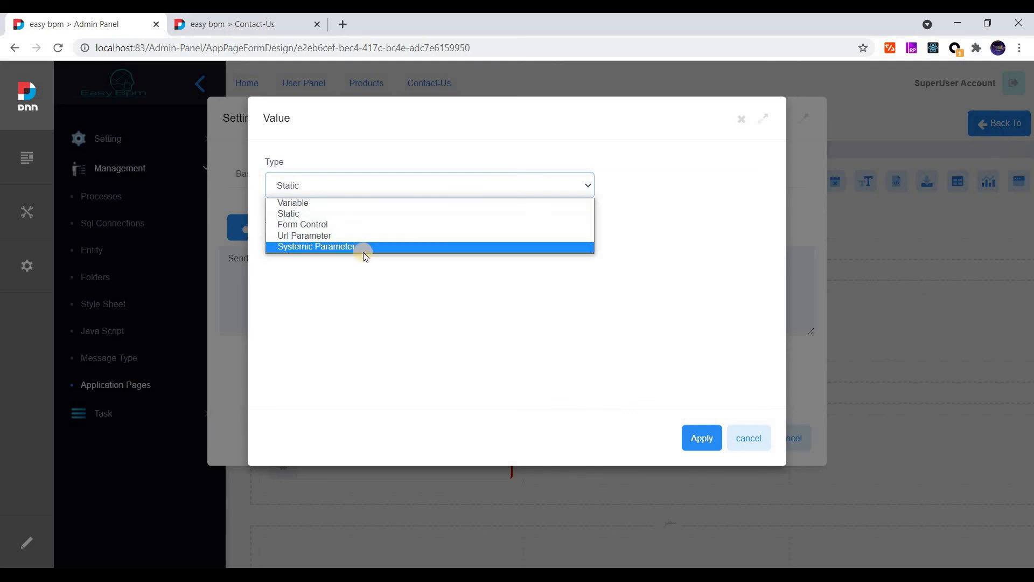
left_click(353, 213)
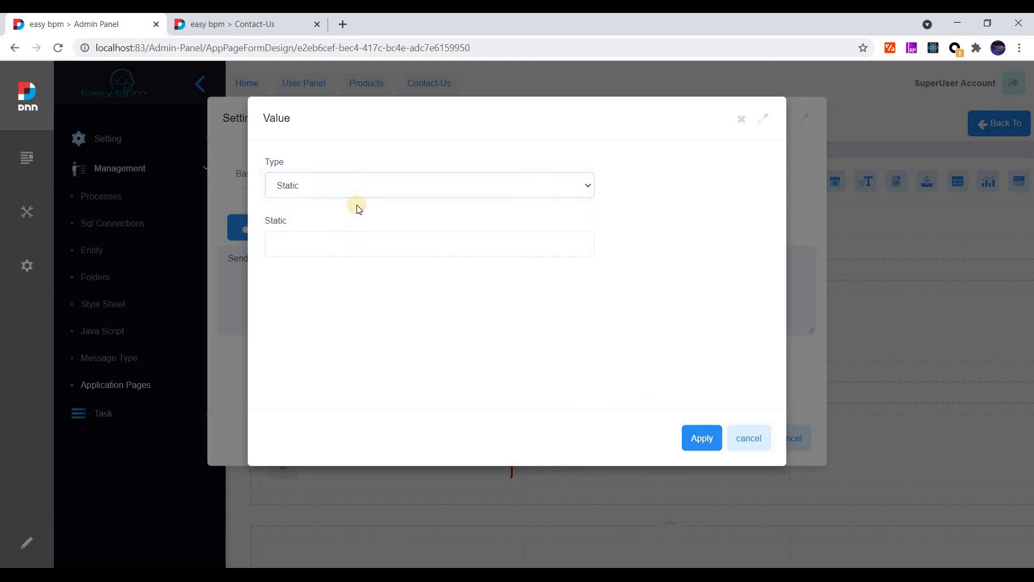
left_click(332, 234)
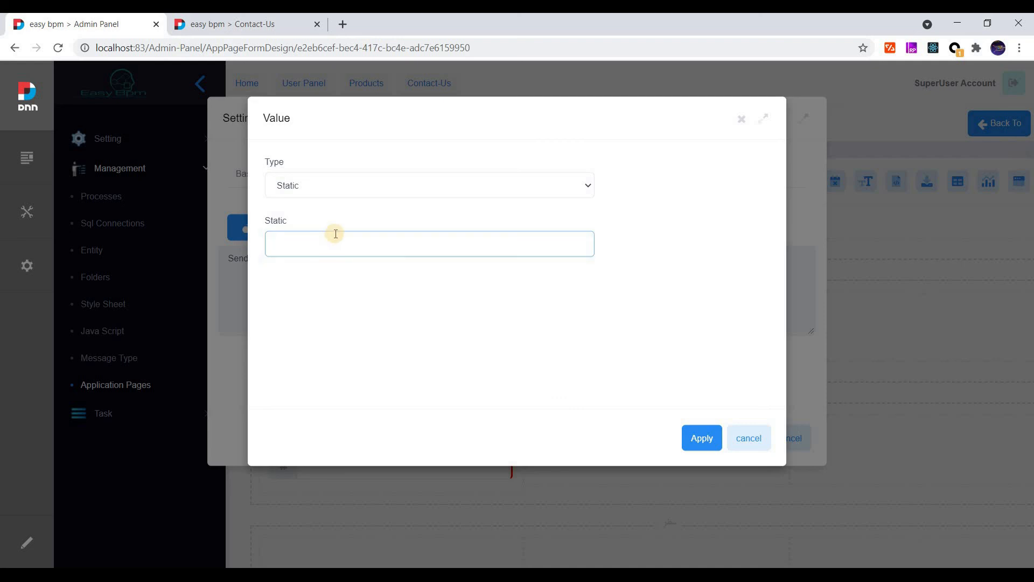
left_click(706, 434)
left_click(701, 438)
Save the Send button's business rule and the Contact-US form design.
left_click(704, 441)
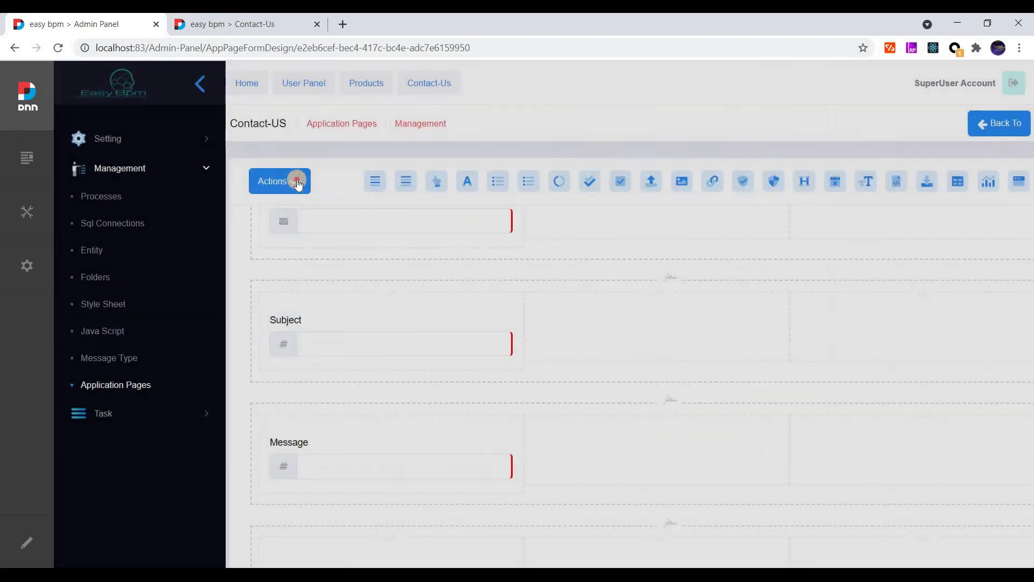
left_click(280, 175)
left_click(298, 205)
Reload the site's Contact-Us page, enter "test" as the name and fill in the contact's email.
left_click(257, 26)
left_click(57, 45)
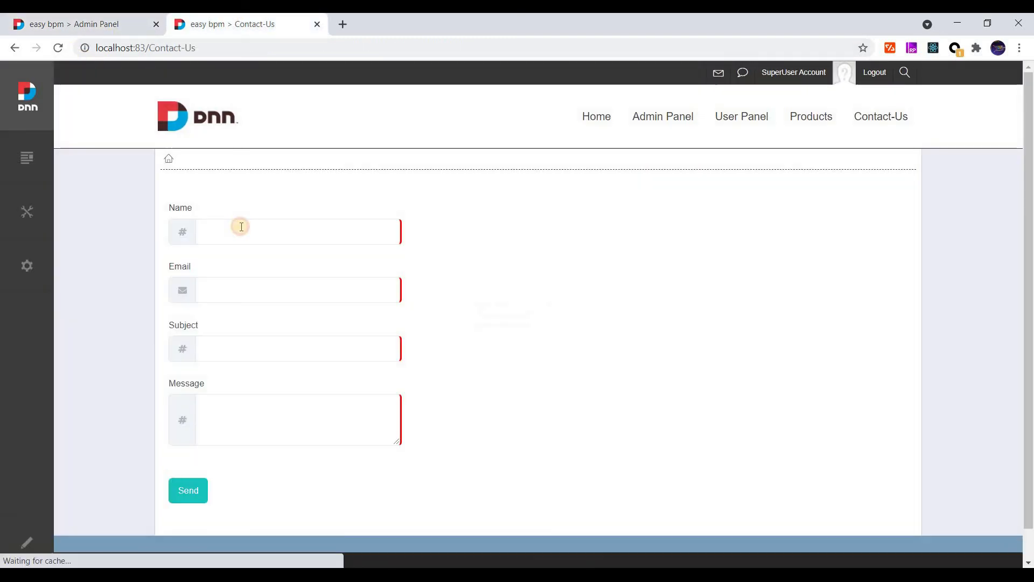
left_click(241, 226)
type("test")
left_click(210, 291)
left_click(227, 339)
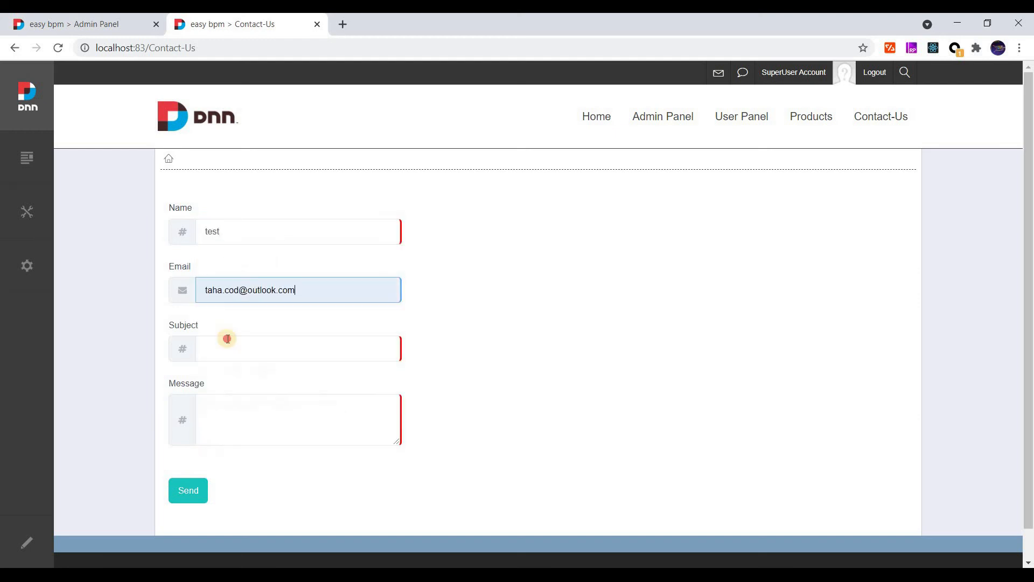
Enter "test" as the subject and "sdss" as the message, and submit the form.
left_click(228, 340)
type("test")
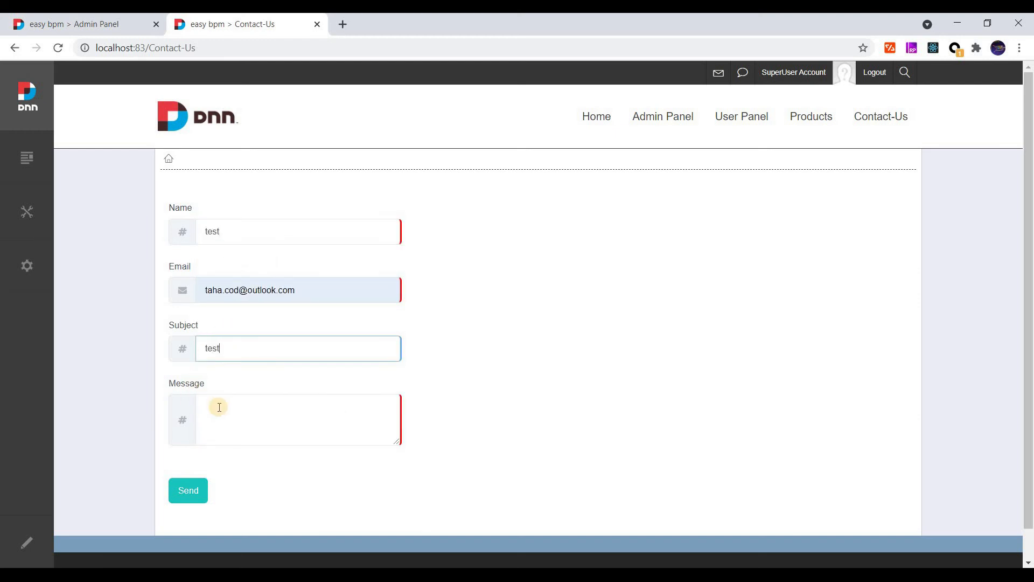
left_click(215, 418)
type("sdss")
left_click(198, 495)
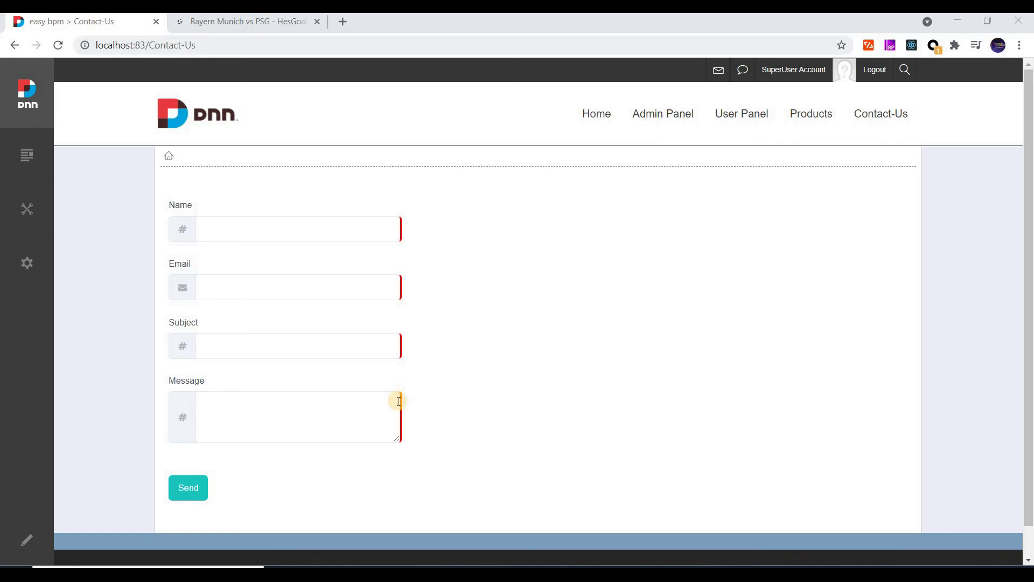
Go to the admin panel's Email Accounts list and view the form for a new account, closing it without saving.
left_click(685, 127)
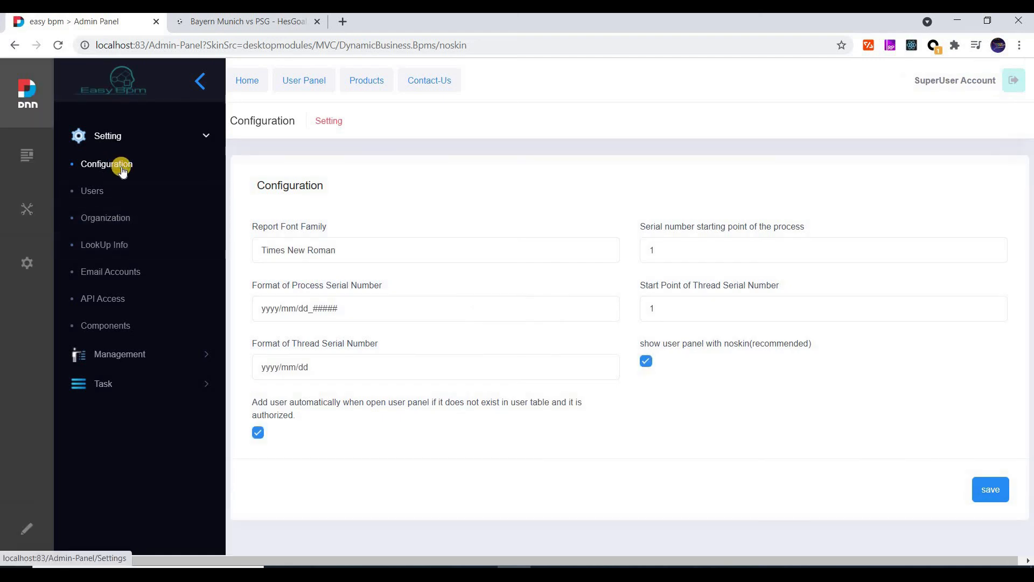
left_click(108, 244)
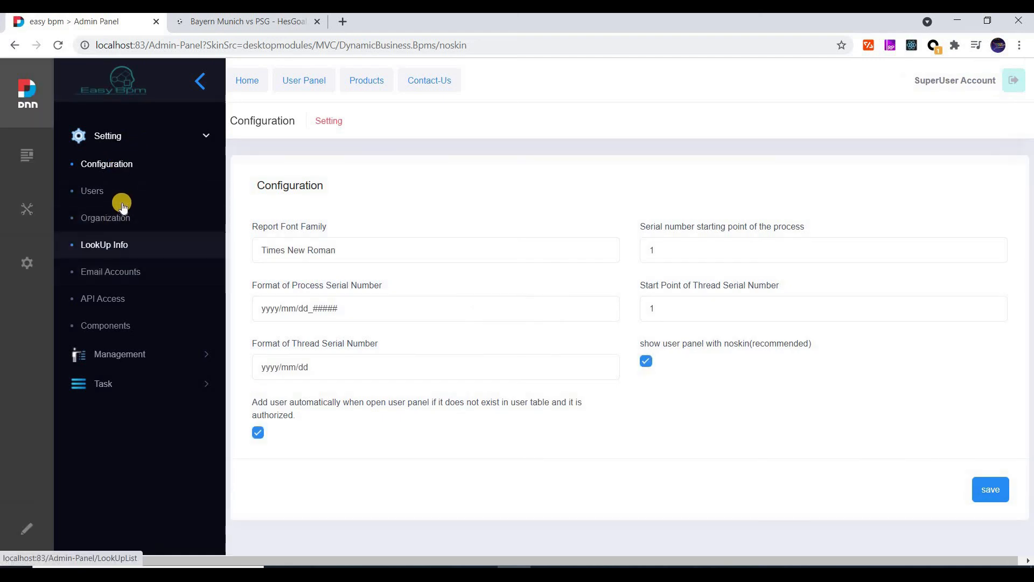
left_click(132, 278)
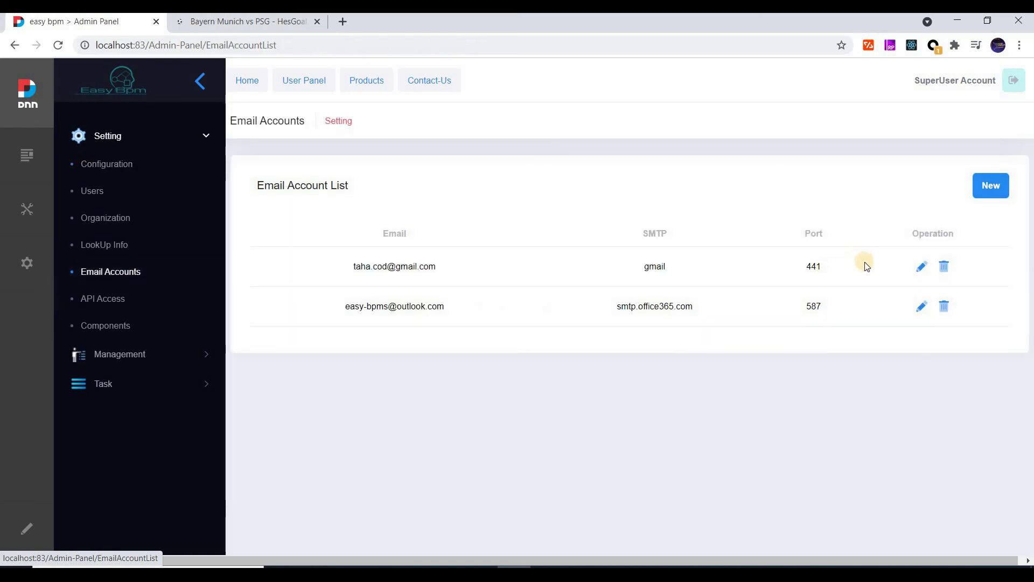
left_click(990, 185)
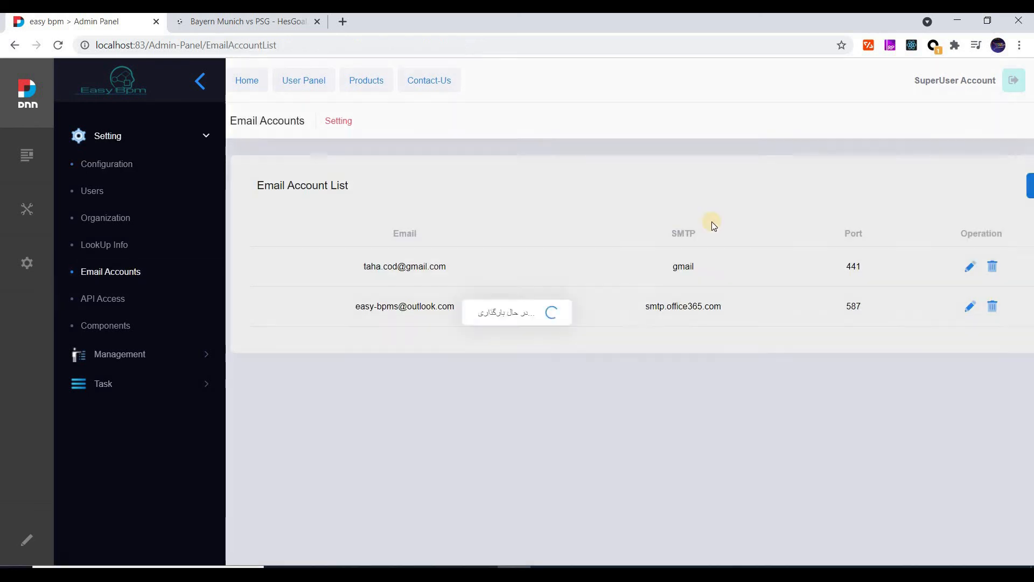
left_click(752, 442)
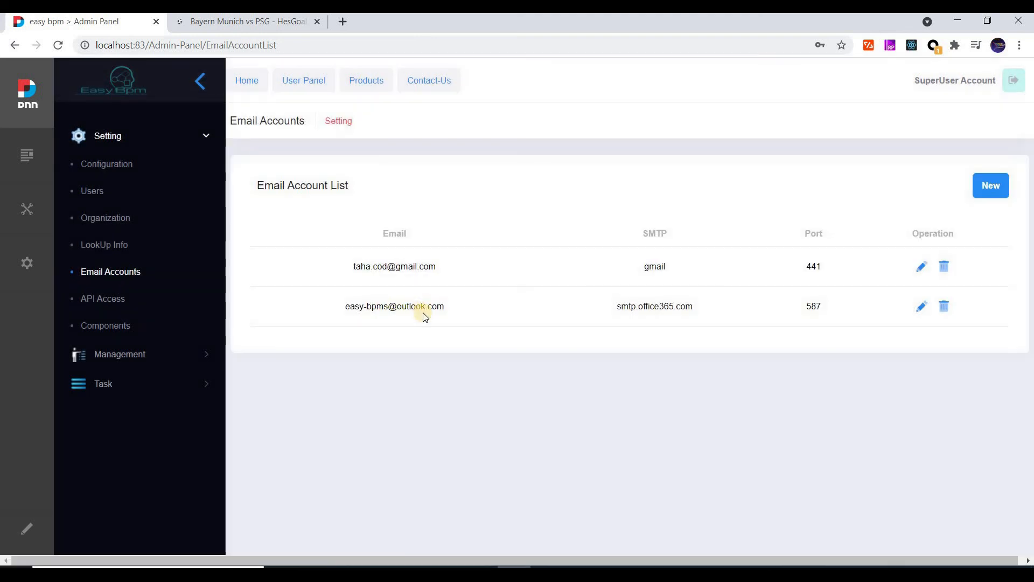
Examine the SMTP, port, email and password settings of the smtp.office365.com account and close them without saving.
left_click_drag(444, 307, 401, 309)
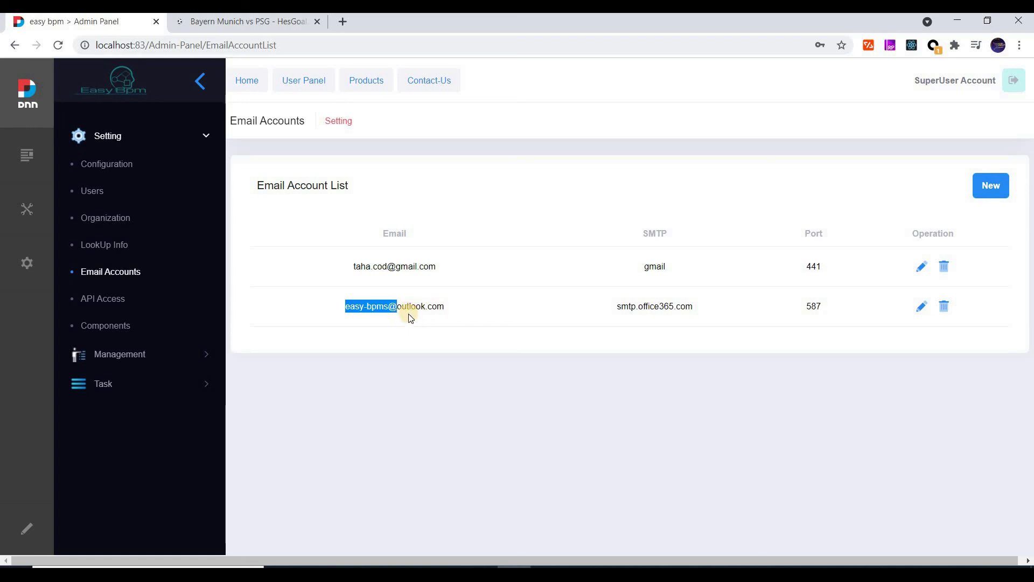
left_click(920, 306)
left_click_drag(350, 183, 274, 184)
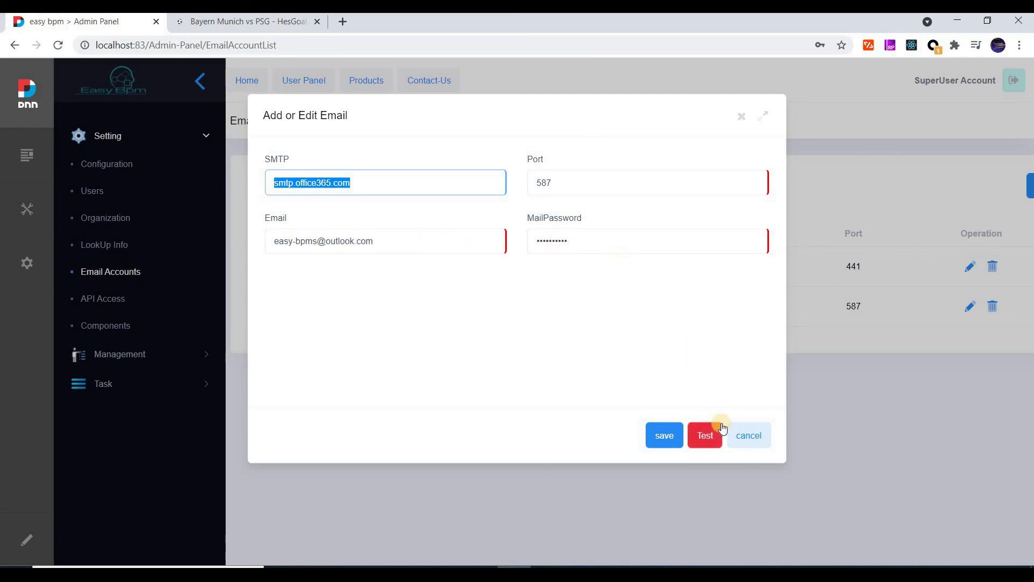
left_click(744, 438)
left_click(744, 437)
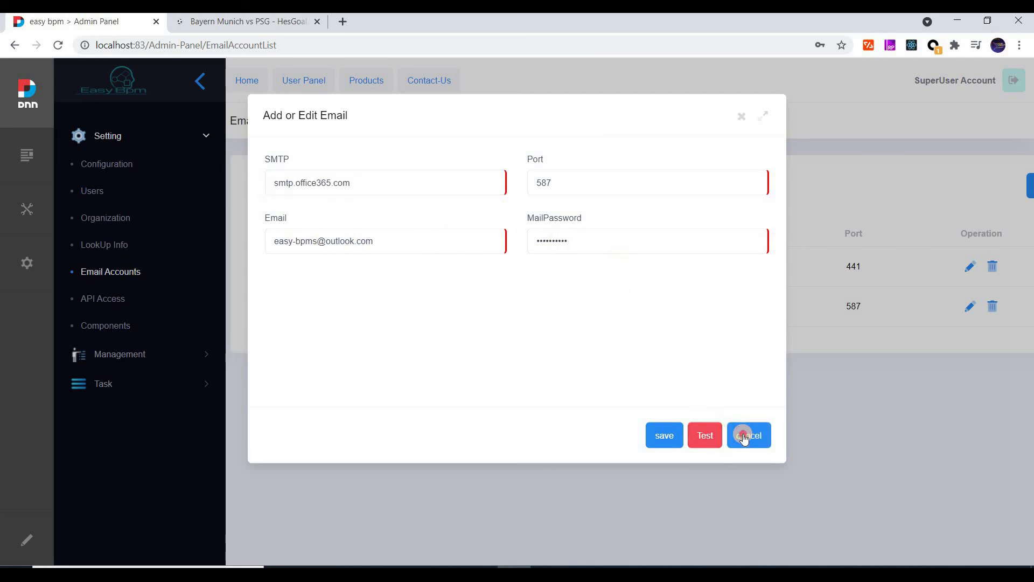
left_click(717, 425)
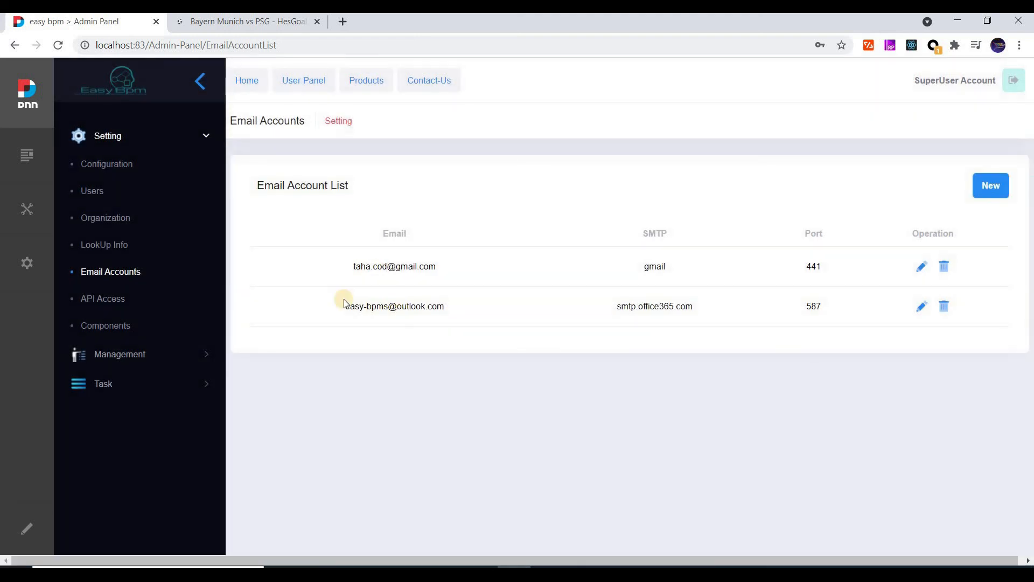
Open the Contact-US page's designer from Application Pages and bring up the Send button's business rule.
left_click(153, 357)
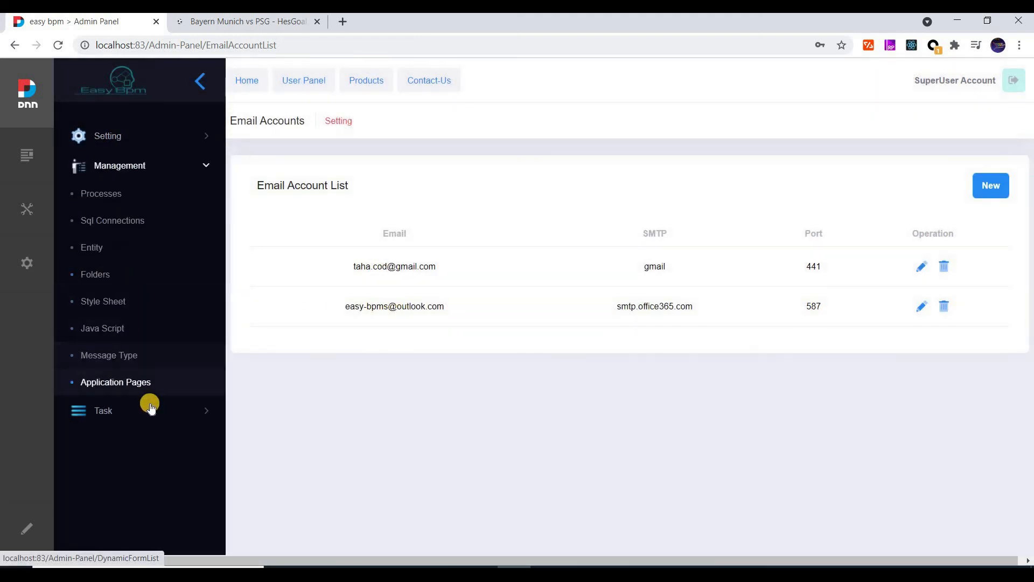
left_click(110, 409)
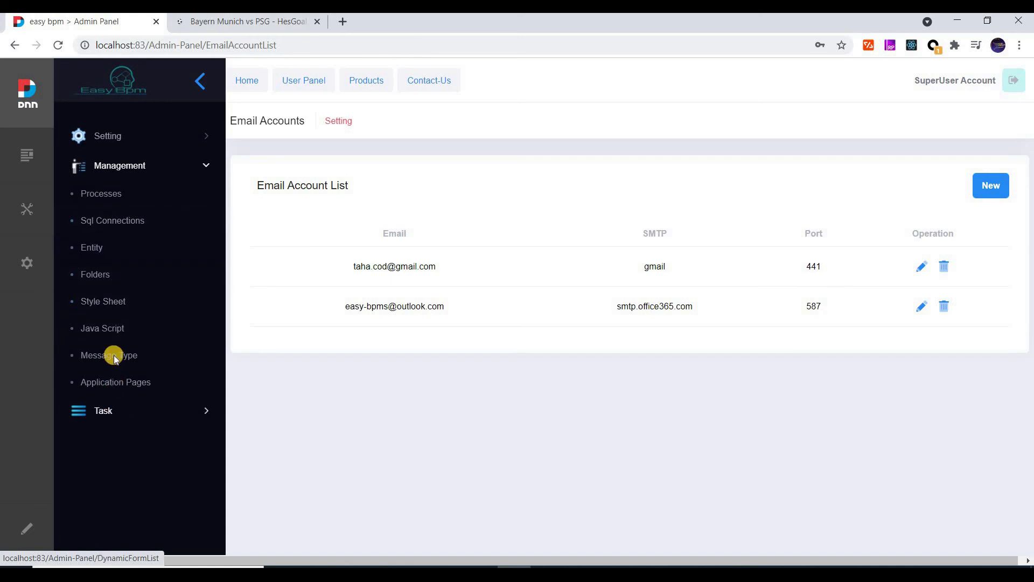
left_click(127, 381)
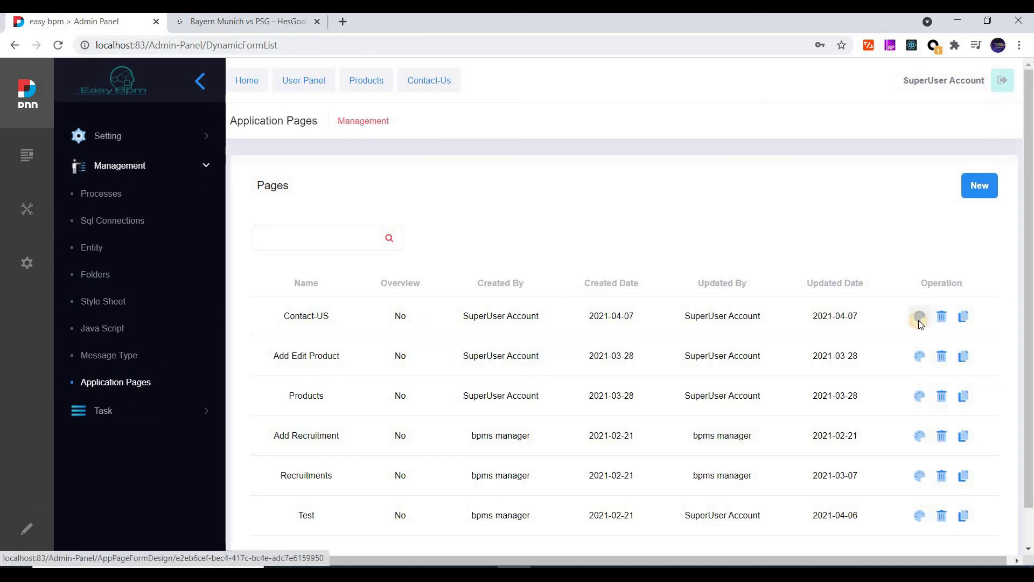
left_click(919, 319)
scroll(281, 481, "down", 3)
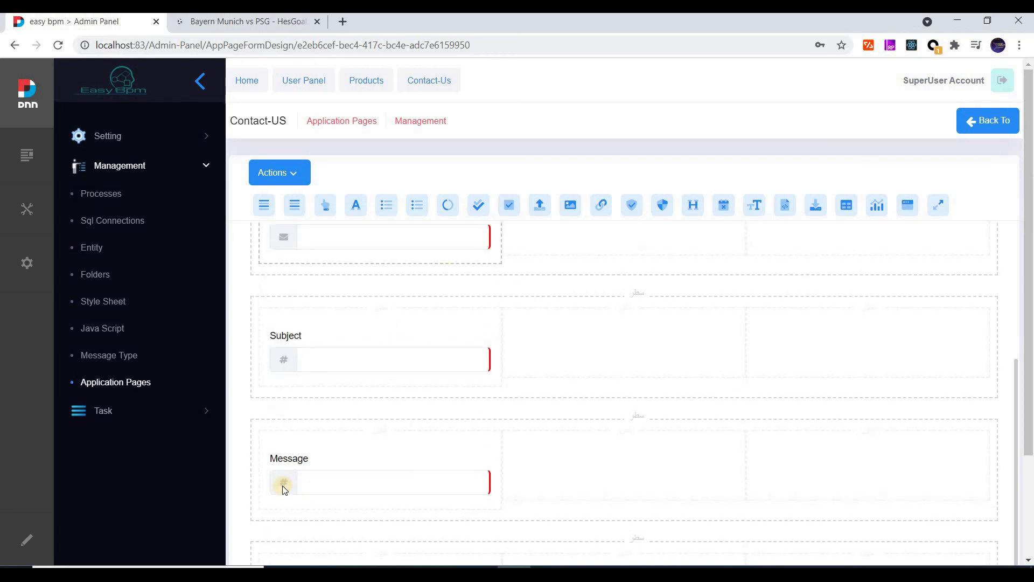
scroll(646, 498, "down", 2)
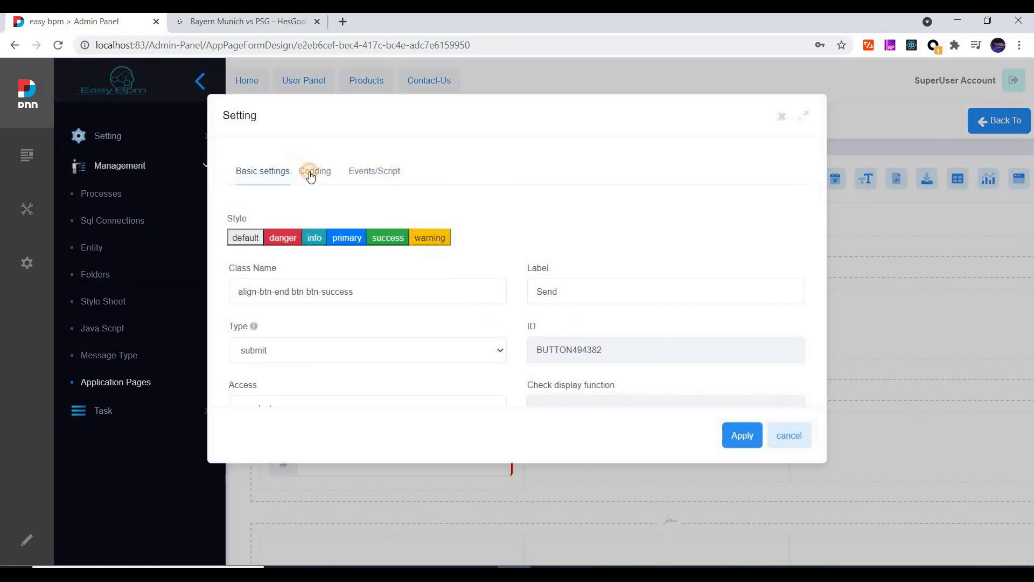
left_click(315, 171)
left_click(360, 173)
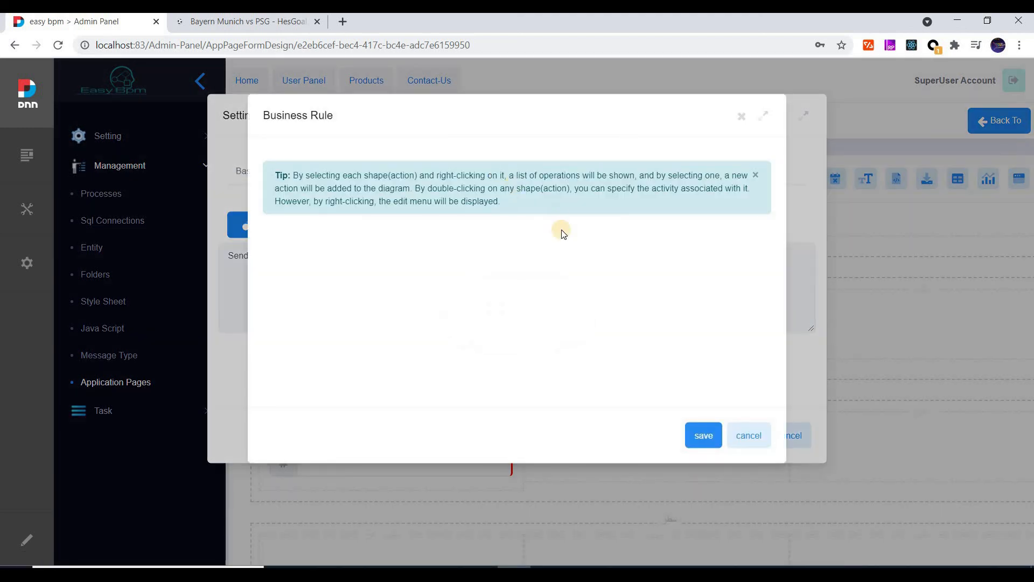
Open the Send Email action and examine which sender accounts its From setting offers.
left_click(465, 311)
double_click(465, 311)
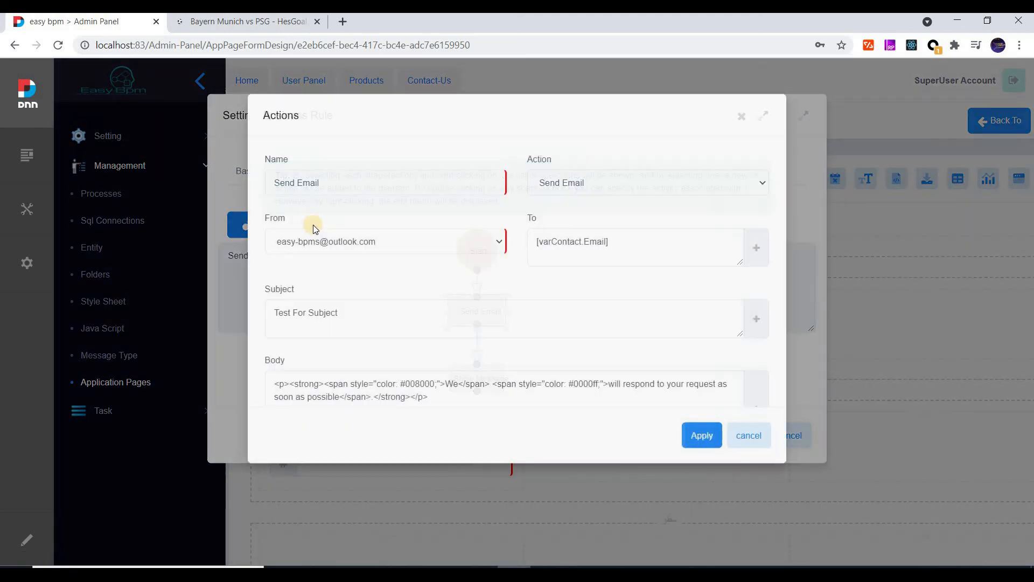
left_click(322, 249)
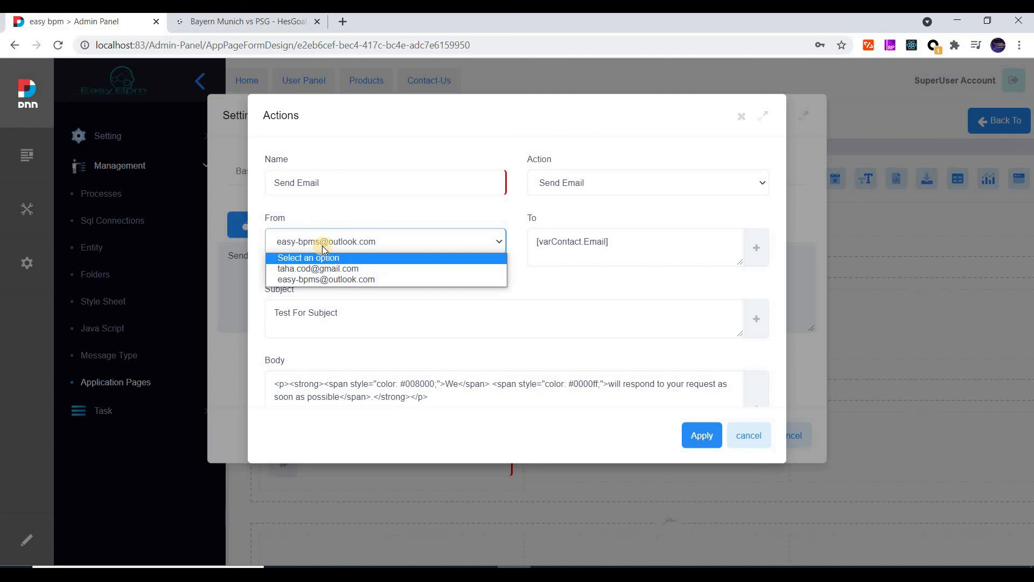
left_click(283, 219)
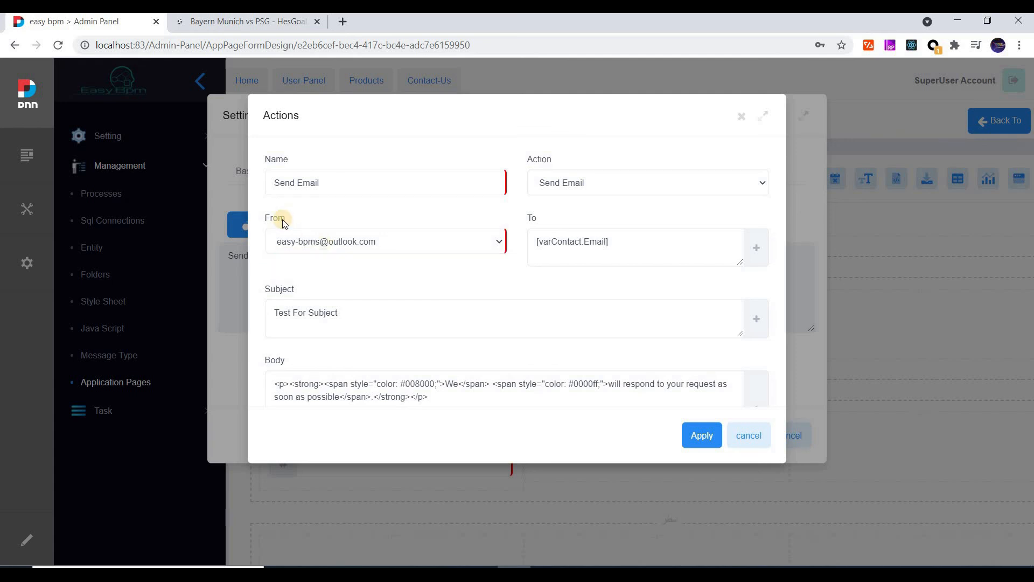